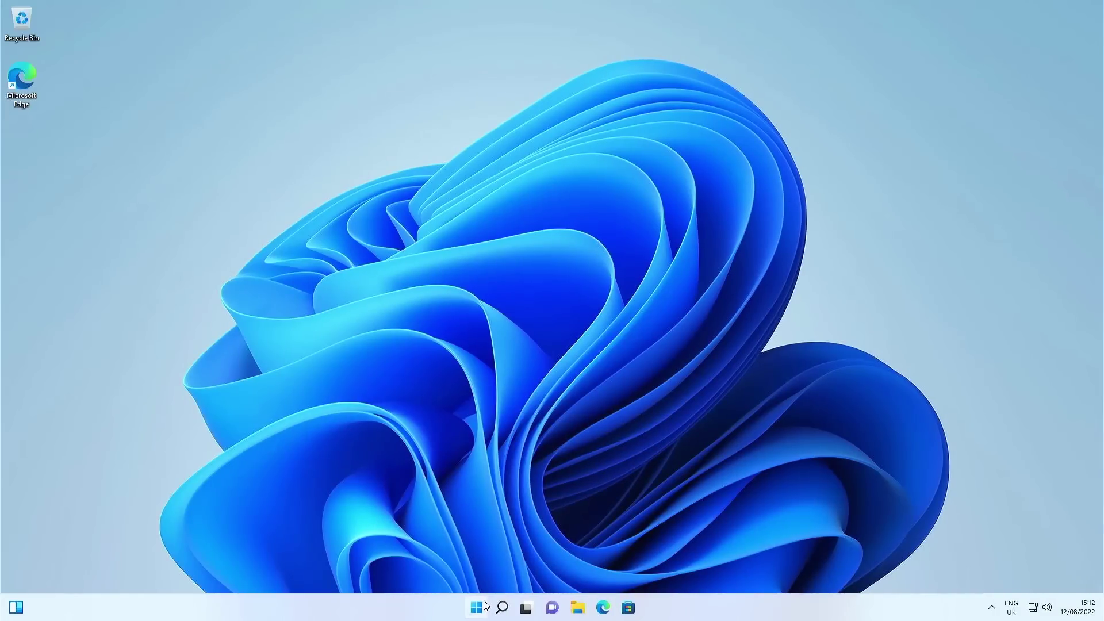
- Open File Explorer, then follow the Activation needed notification to Windows Settings
{"action": "left_click", "coordinate": [484, 605]}
{"action": "left_click", "coordinate": [740, 525]}
{"action": "key", "text": "super+e"}
{"action": "left_click", "coordinate": [1073, 606]}
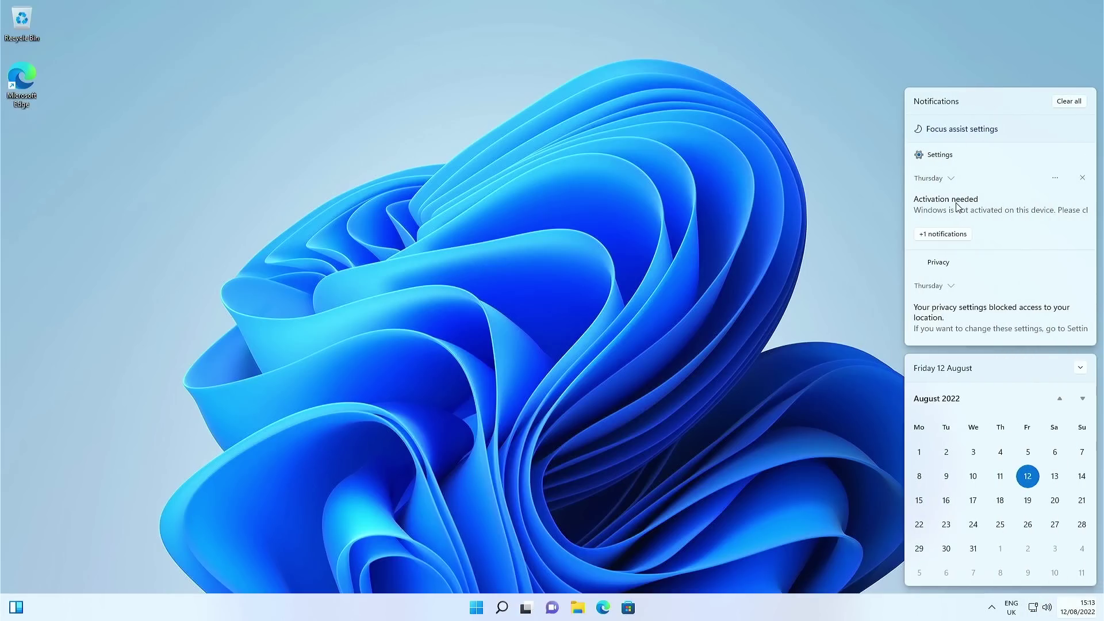
{"action": "left_click", "coordinate": [958, 207]}
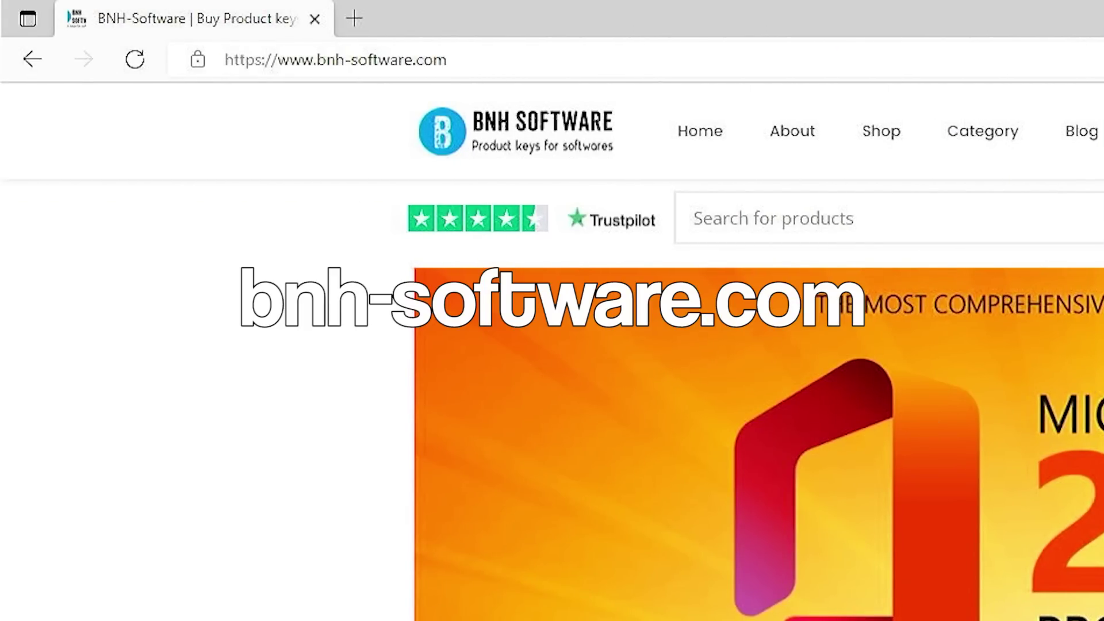
- Open BNH Software's Windows 11 Professional Retail page from Best Sellers and choose PayPal checkout
{"action": "scroll", "coordinate": [645, 414], "scroll_direction": "down", "scroll_amount": 5}
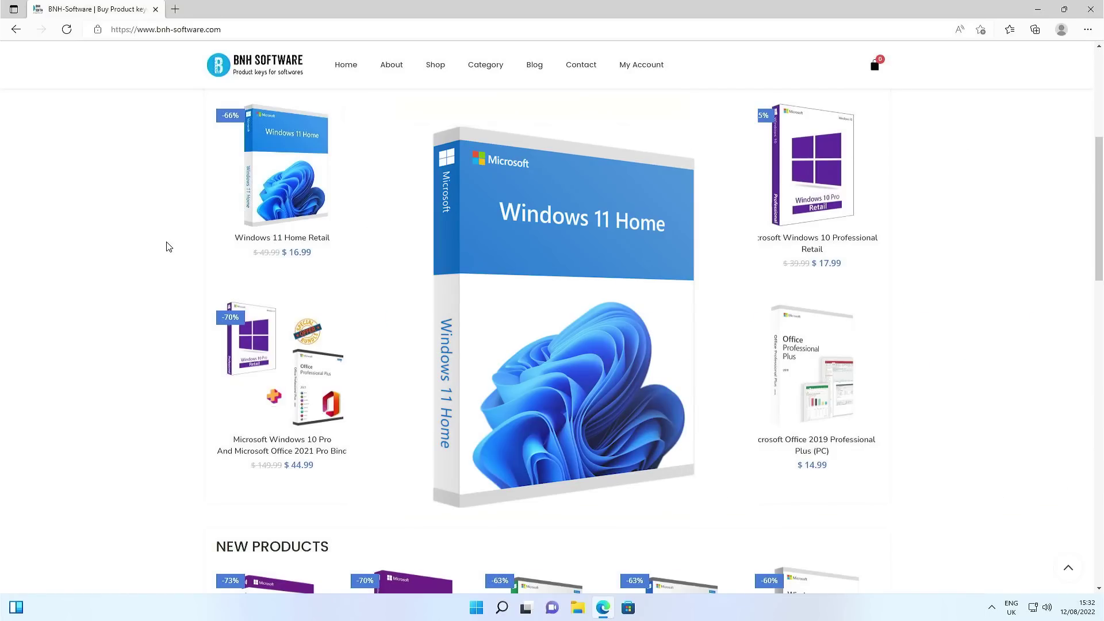
{"action": "scroll", "coordinate": [169, 248], "scroll_direction": "down", "scroll_amount": 1}
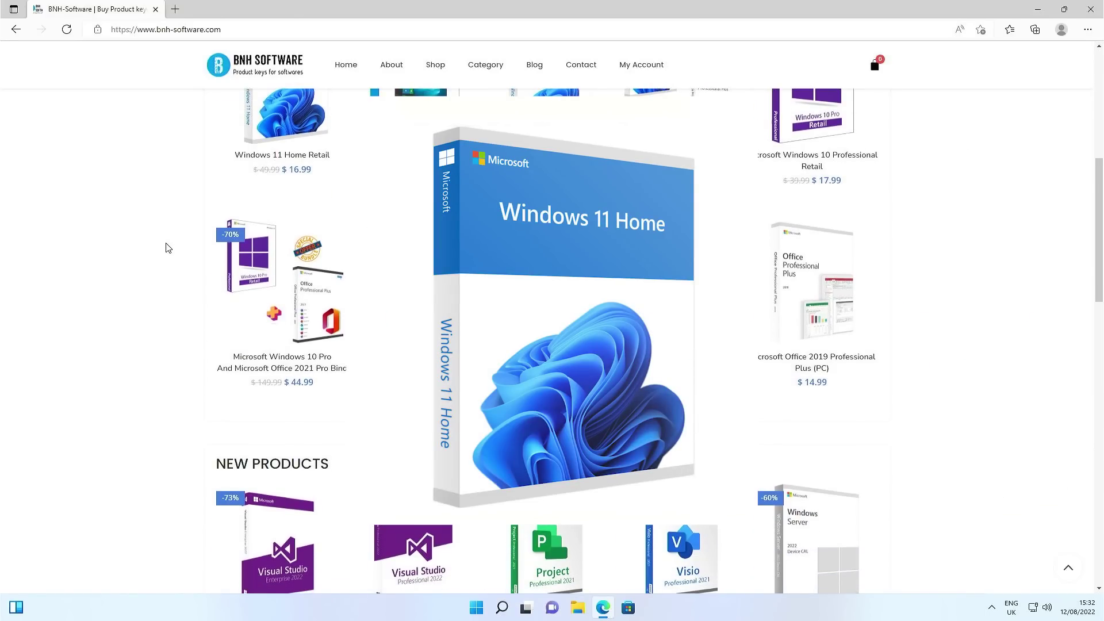
{"action": "scroll", "coordinate": [169, 247], "scroll_direction": "down", "scroll_amount": 5}
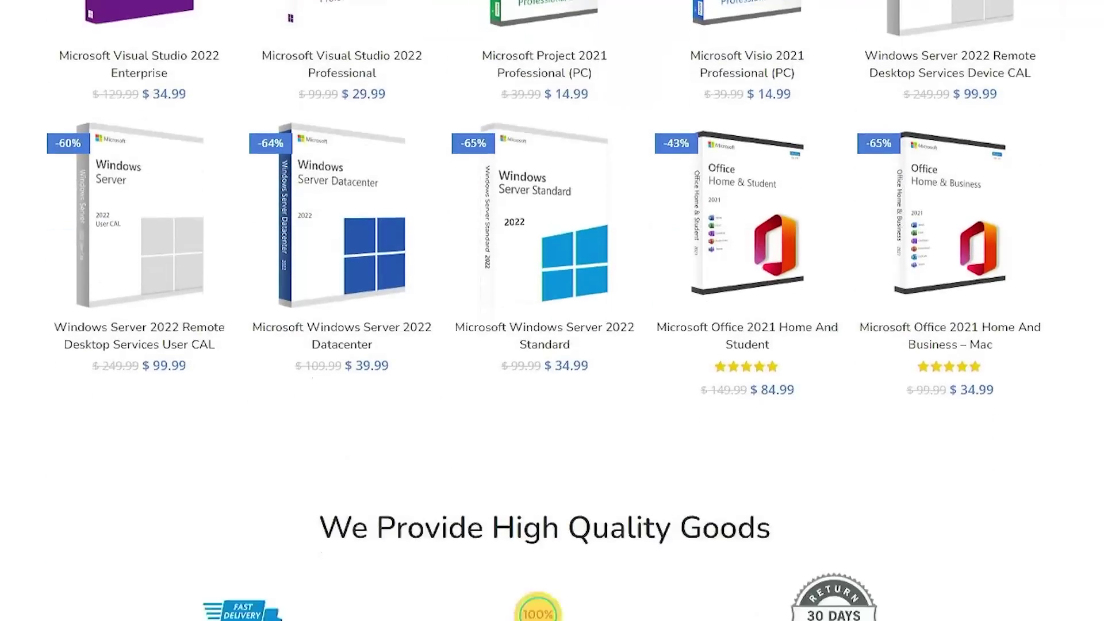
{"action": "scroll", "coordinate": [1, 195], "scroll_direction": "up", "scroll_amount": 15}
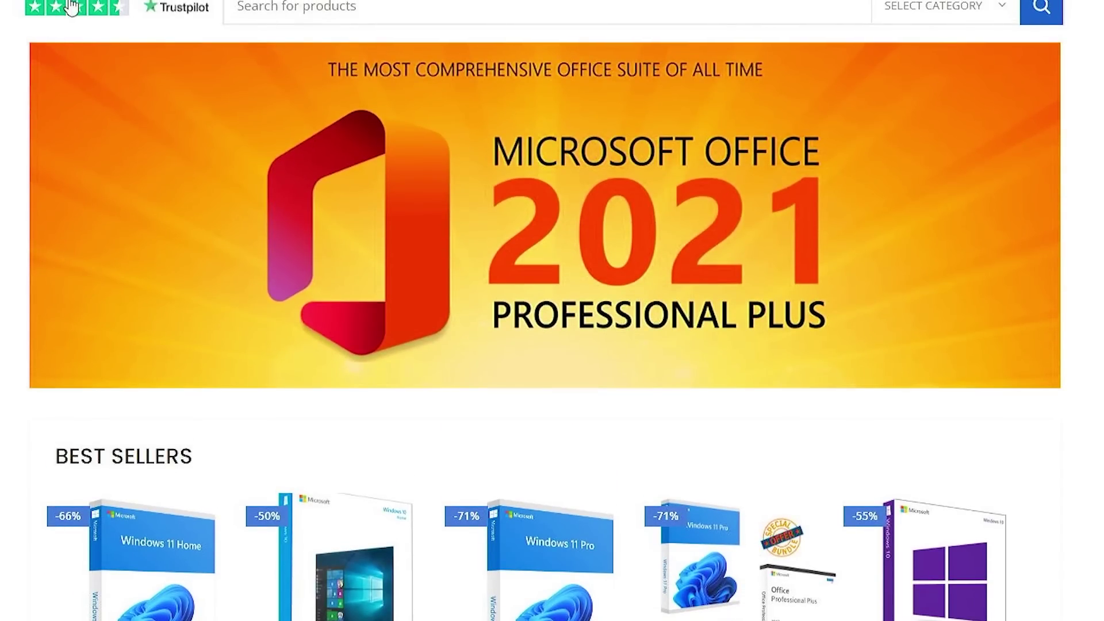
{"action": "scroll", "coordinate": [70, 6], "scroll_direction": "down", "scroll_amount": 3}
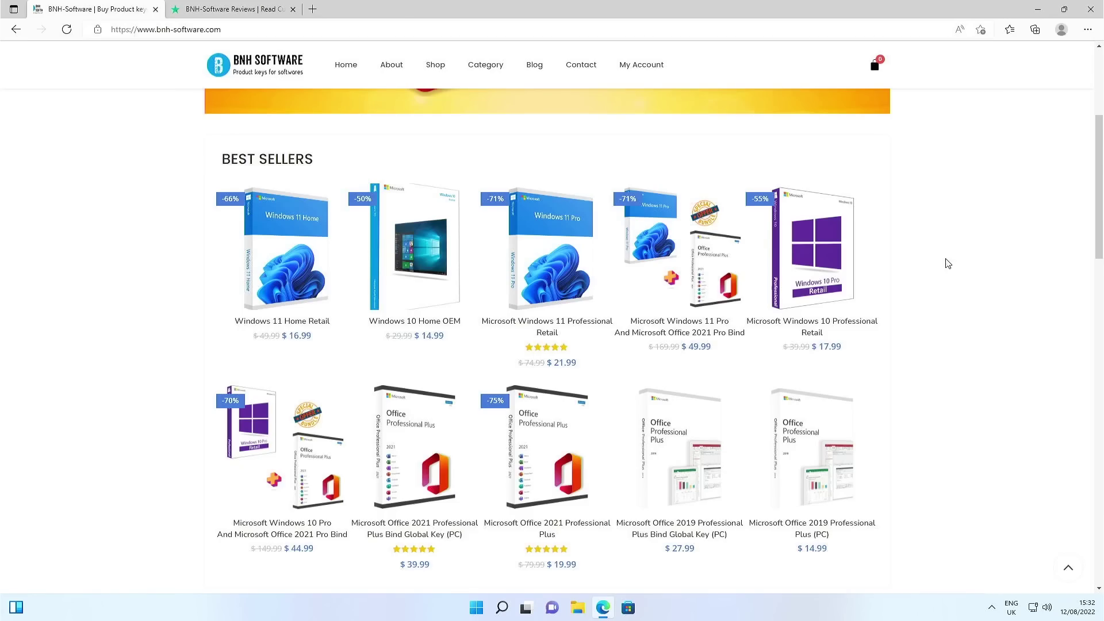
{"action": "left_click", "coordinate": [559, 286]}
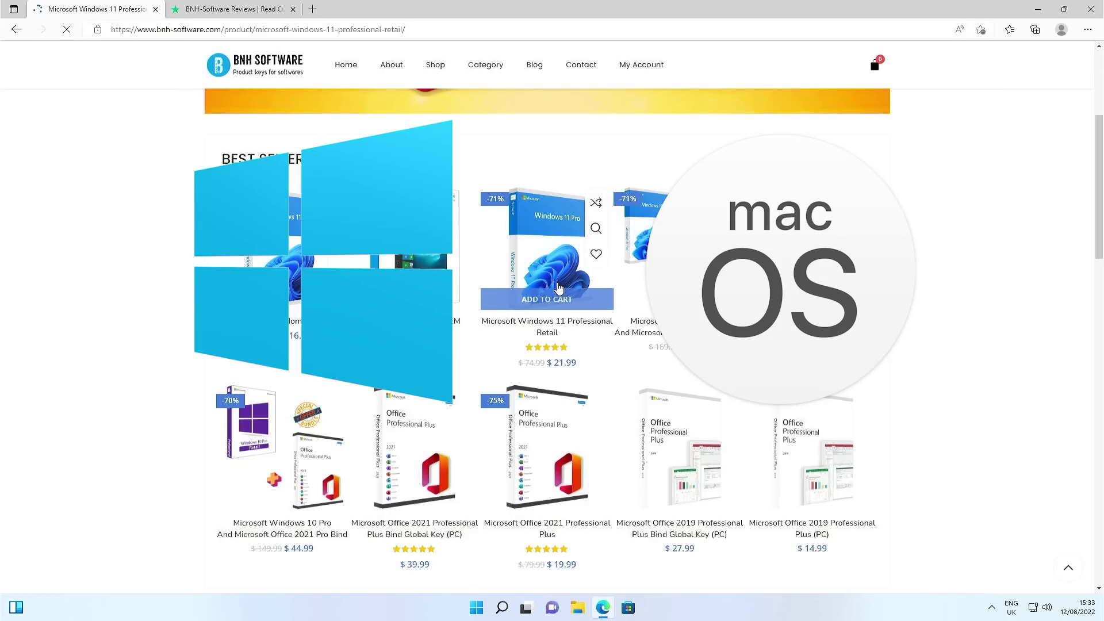
{"action": "scroll", "coordinate": [793, 340], "scroll_direction": "up", "scroll_amount": 10}
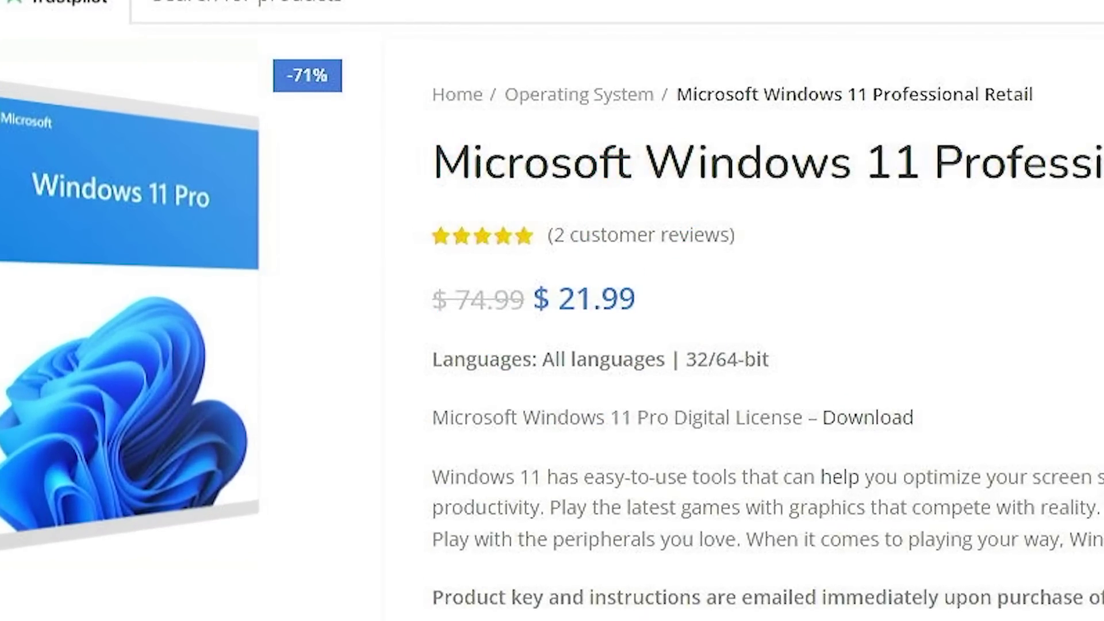
{"action": "left_click", "coordinate": [722, 470]}
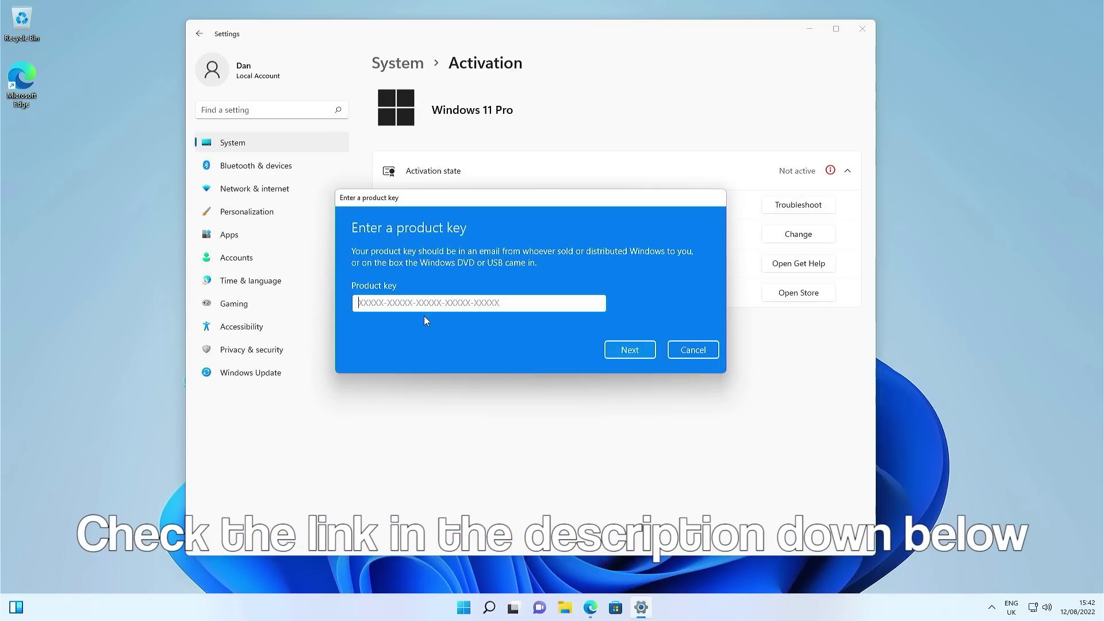
- Paste the purchased product key into the Product key box and submit it to activate Windows 11 Pro
{"action": "right_click", "coordinate": [375, 306]}
{"action": "left_click", "coordinate": [396, 310]}
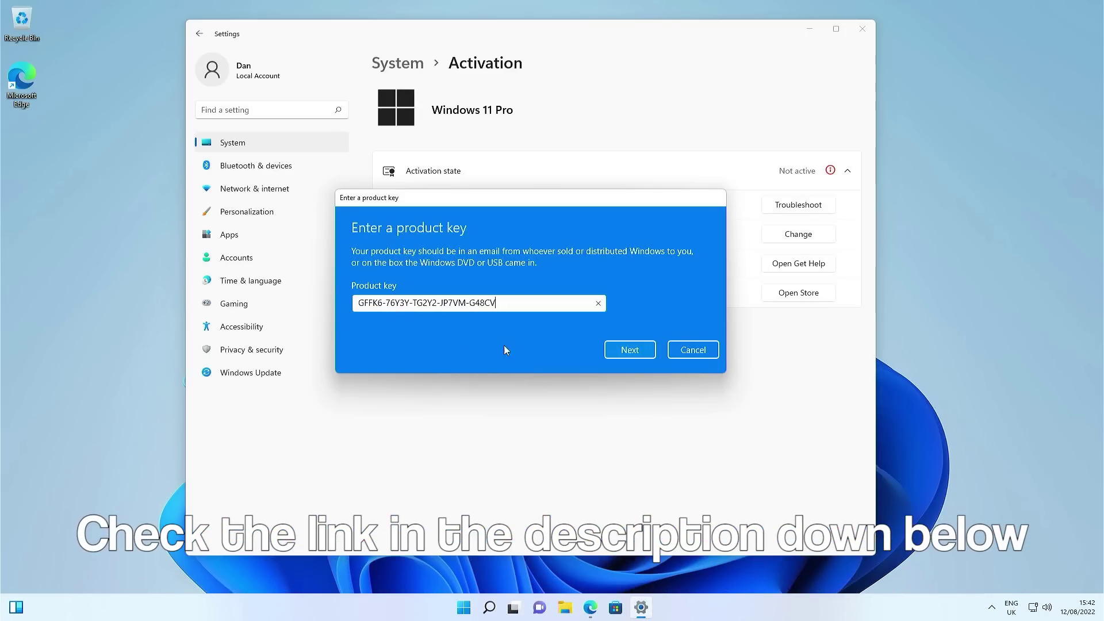
{"action": "left_click", "coordinate": [629, 350]}
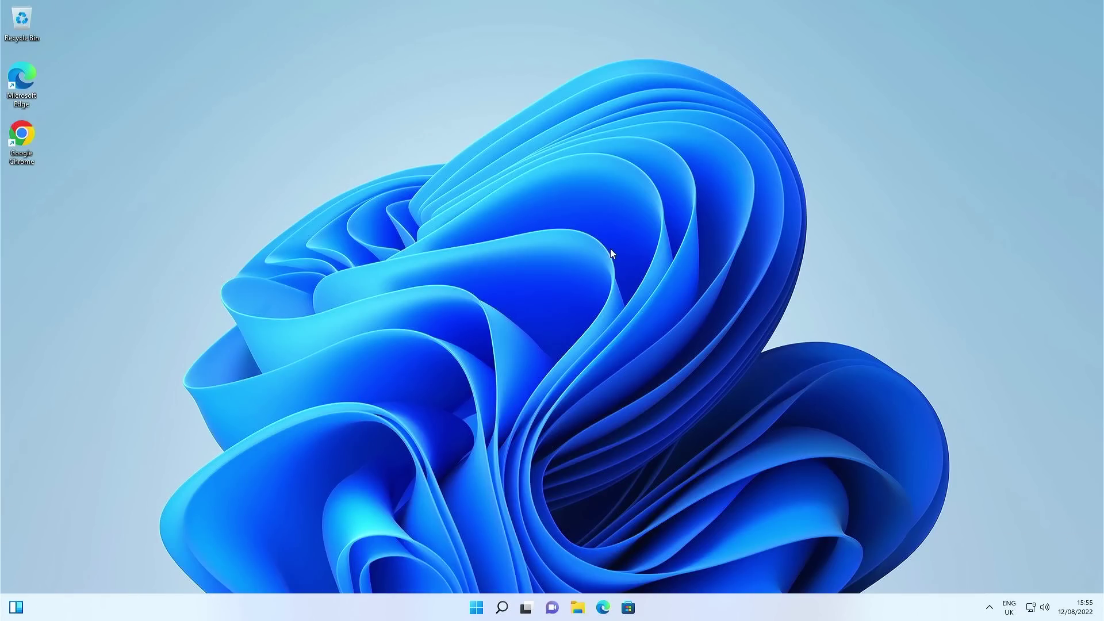
{"action": "key", "text": "ctrl+alt+Delete"}
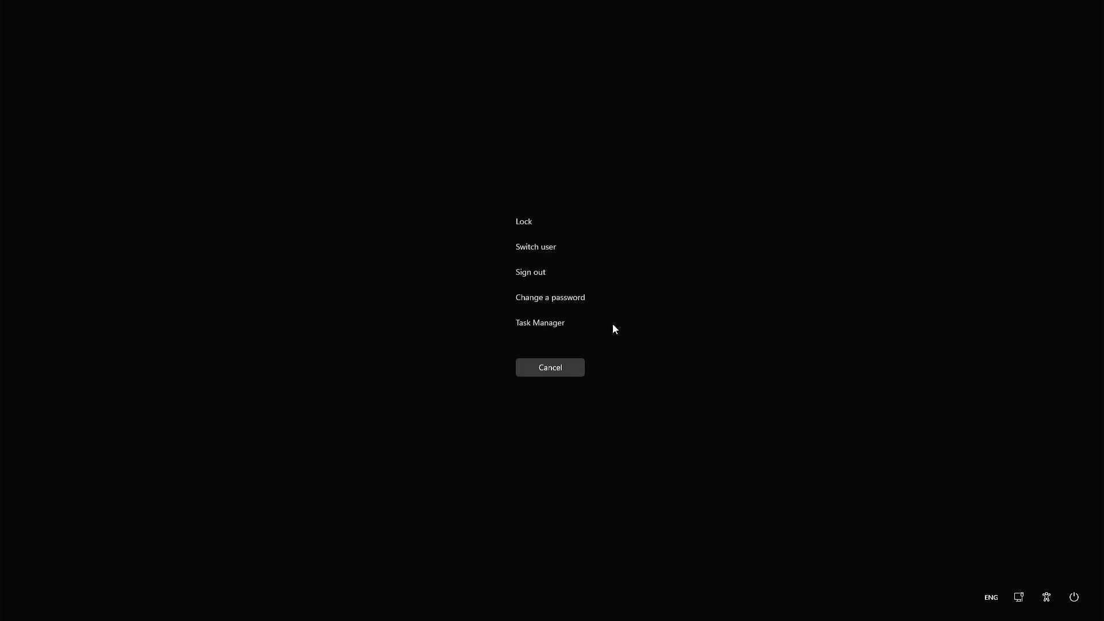
{"action": "left_click", "coordinate": [553, 331]}
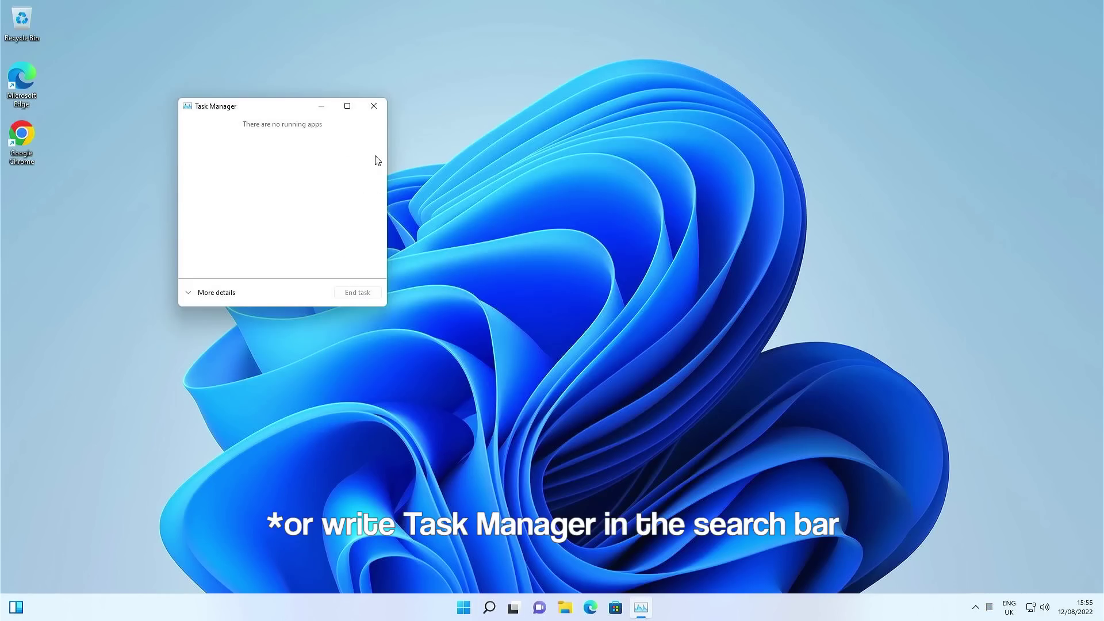
{"action": "left_click", "coordinate": [191, 295]}
{"action": "left_click_drag", "start_coordinate": [387, 106], "coordinate": [625, 119]}
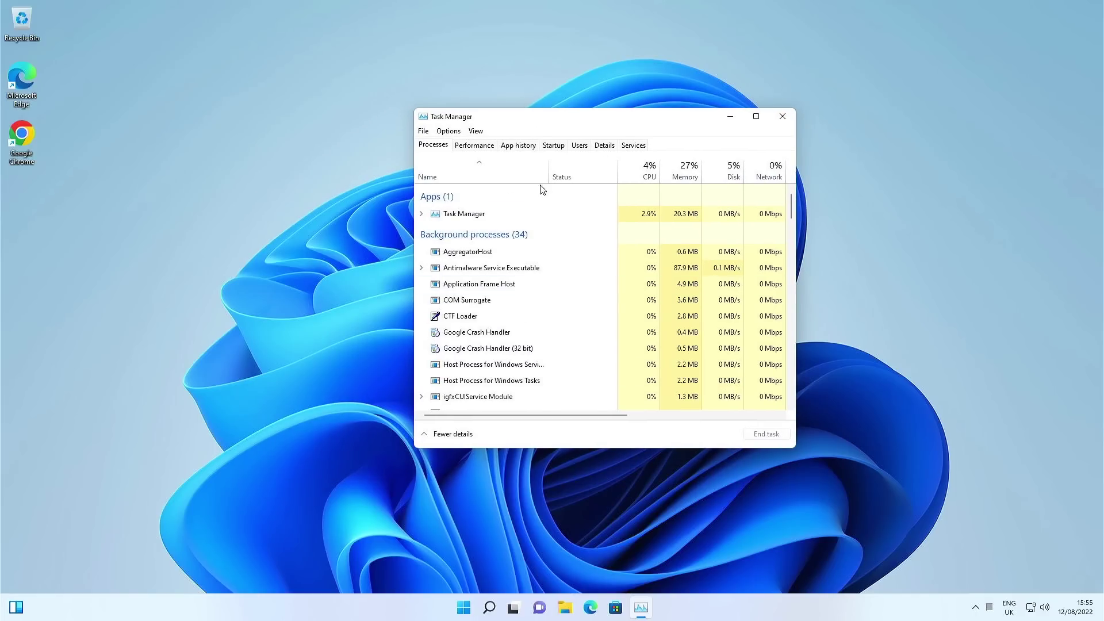
{"action": "left_click", "coordinate": [552, 145]}
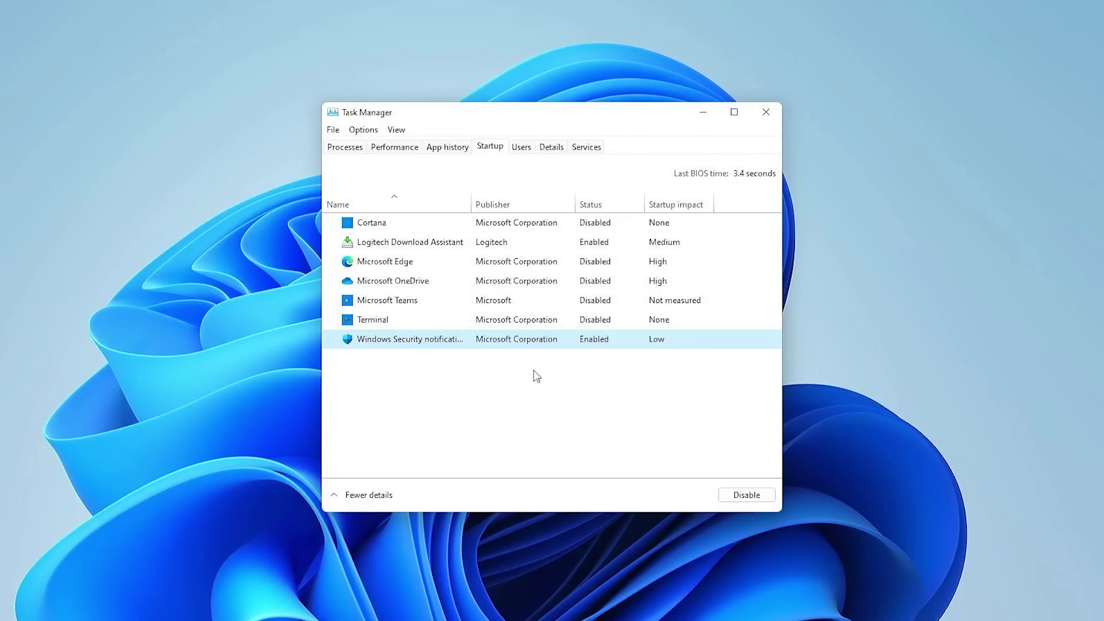
{"action": "left_click", "coordinate": [394, 227]}
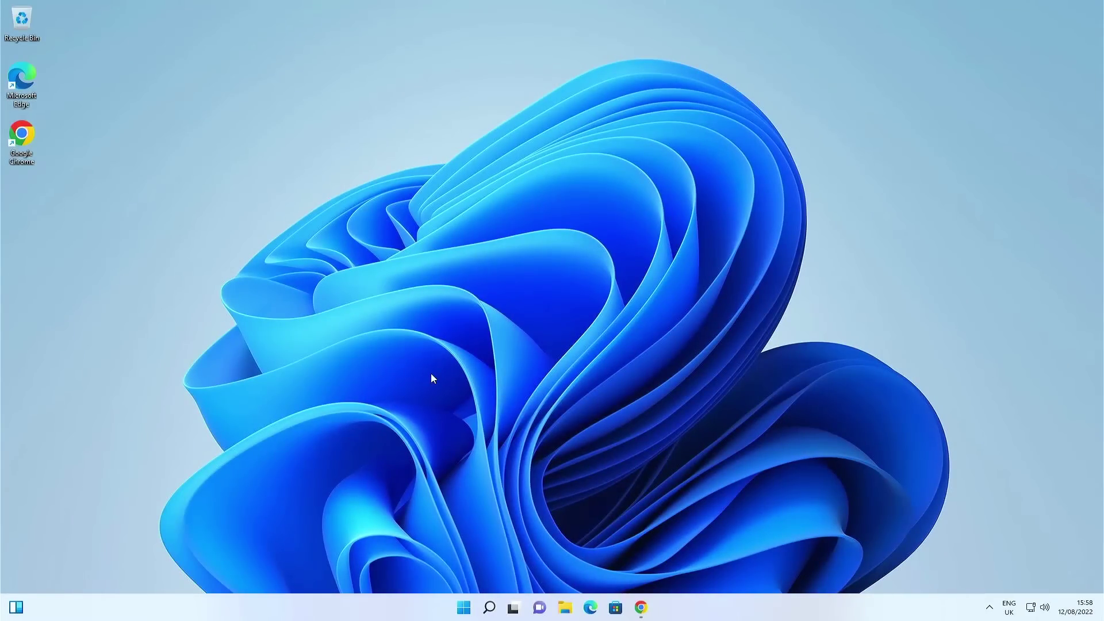
{"action": "left_click", "coordinate": [463, 607]}
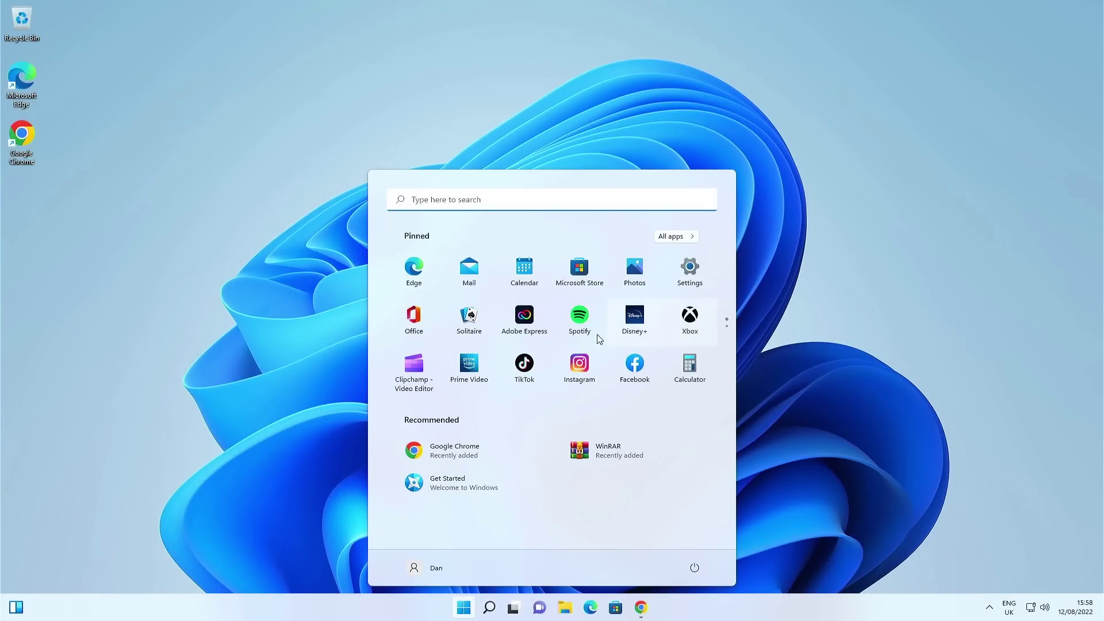
{"action": "left_click", "coordinate": [676, 237]}
{"action": "scroll", "coordinate": [485, 412], "scroll_direction": "down", "scroll_amount": 10}
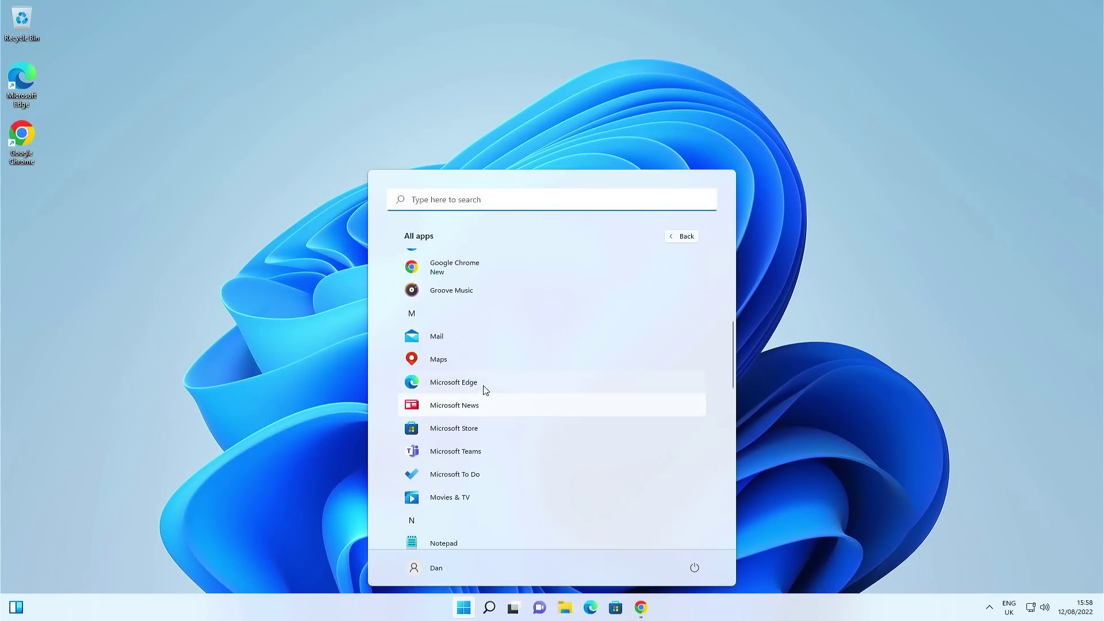
{"action": "scroll", "coordinate": [486, 390], "scroll_direction": "down", "scroll_amount": 12}
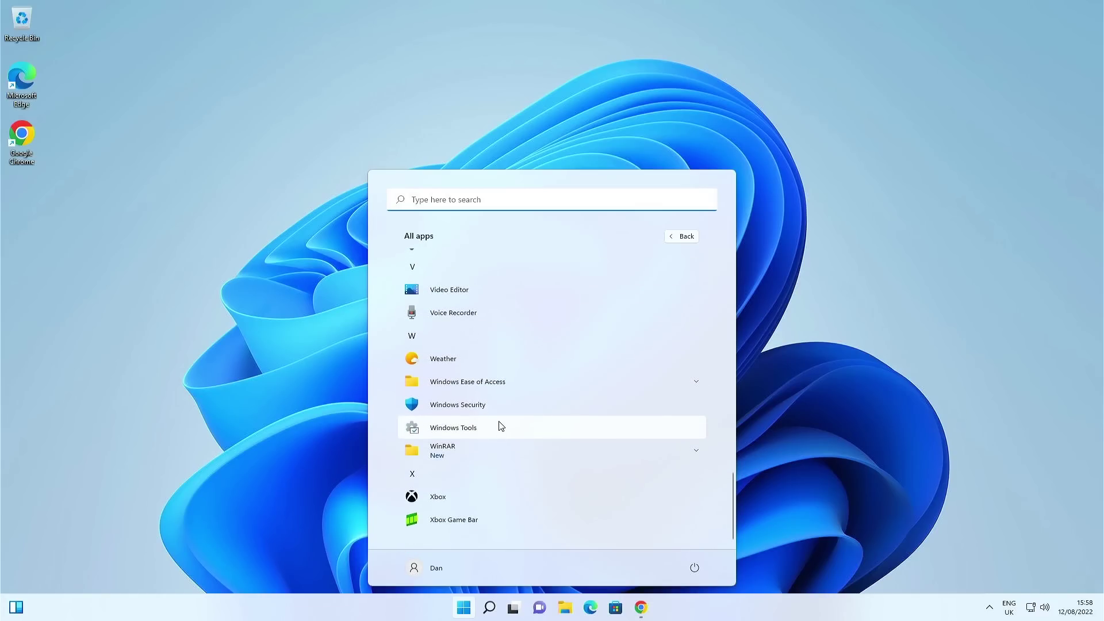
{"action": "scroll", "coordinate": [500, 426], "scroll_direction": "up", "scroll_amount": 20}
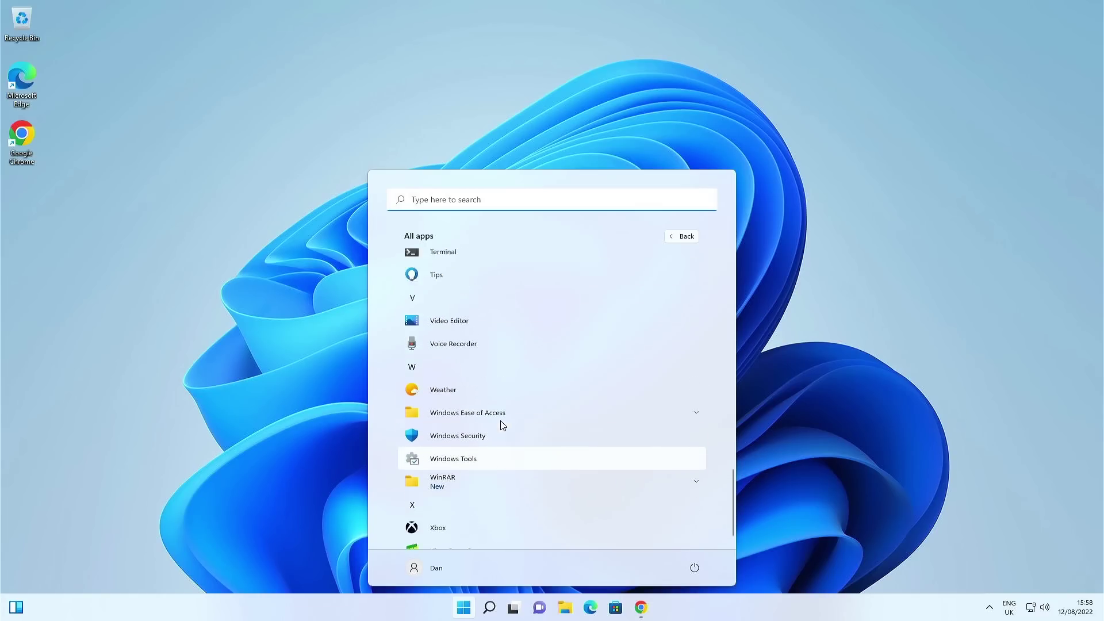
{"action": "left_click", "coordinate": [287, 262]}
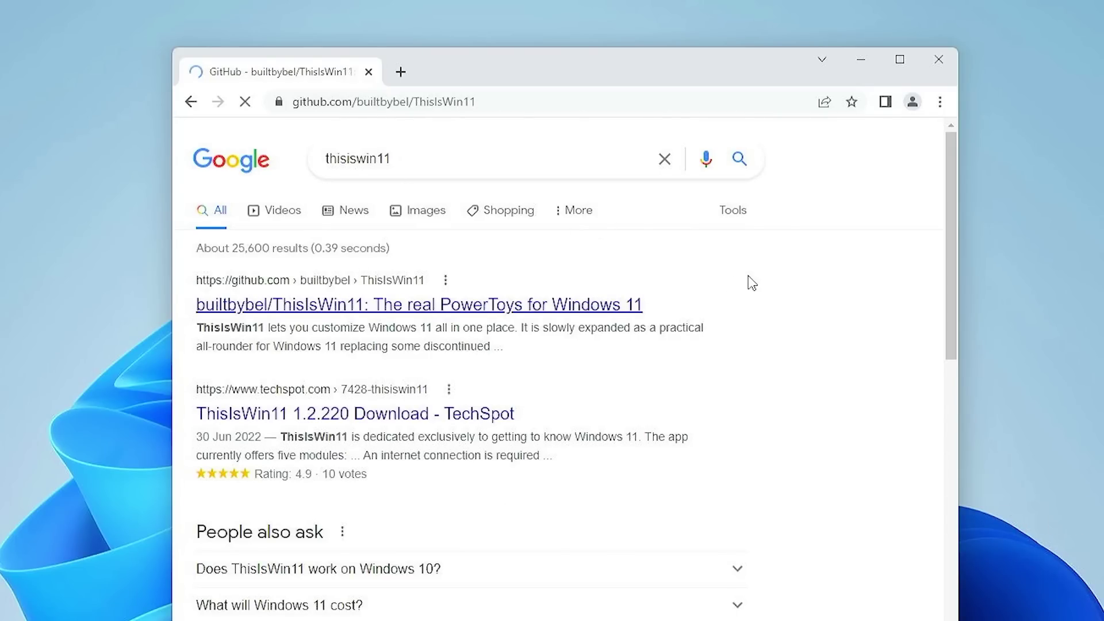
- Download TIW11.zip from the Assets on the ThisIsWin11 GitHub releases page
{"action": "scroll", "coordinate": [470, 223], "scroll_direction": "down", "scroll_amount": 15}
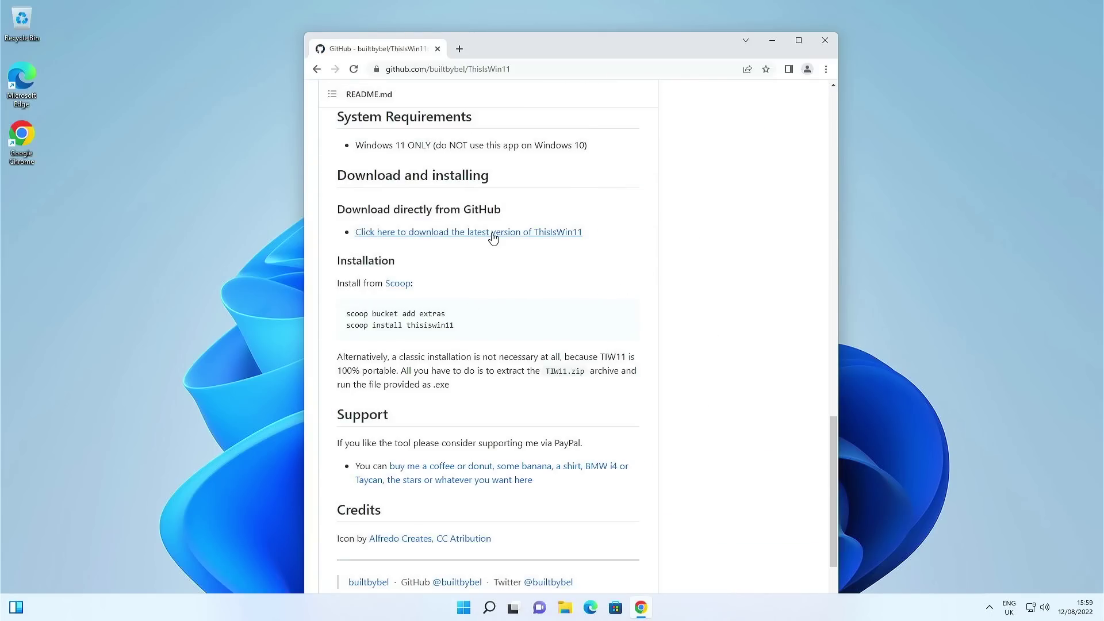
{"action": "left_click", "coordinate": [493, 233]}
{"action": "scroll", "coordinate": [486, 246], "scroll_direction": "down", "scroll_amount": 5}
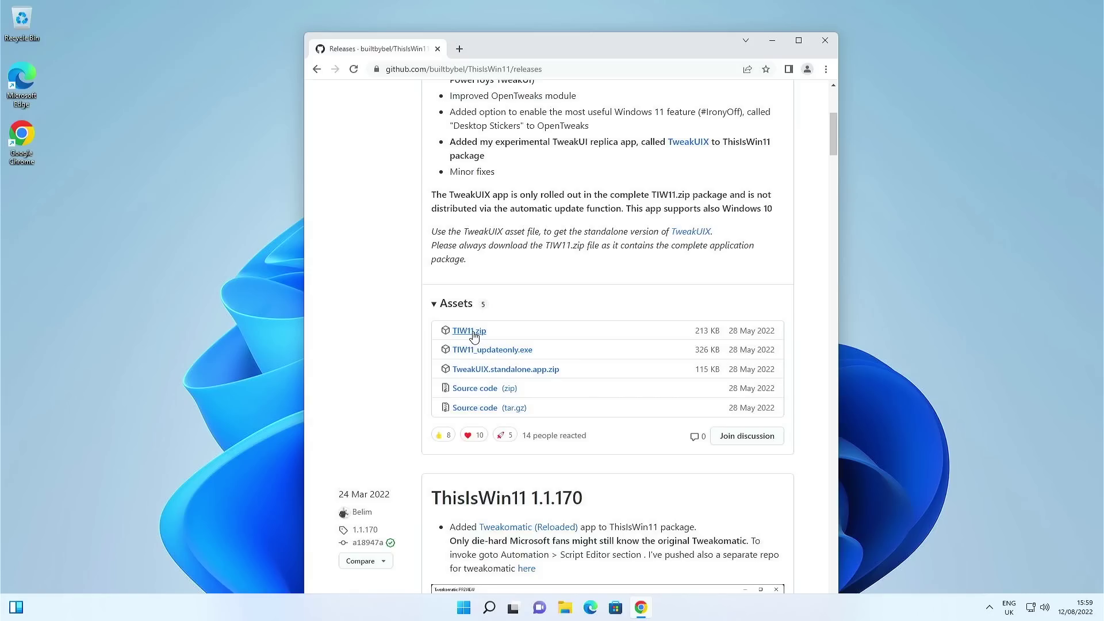
{"action": "left_click", "coordinate": [473, 336]}
- Extract TIW11.zip into a TIW11 desktop folder and launch ThisIsWin11
{"action": "double_click", "coordinate": [589, 42]}
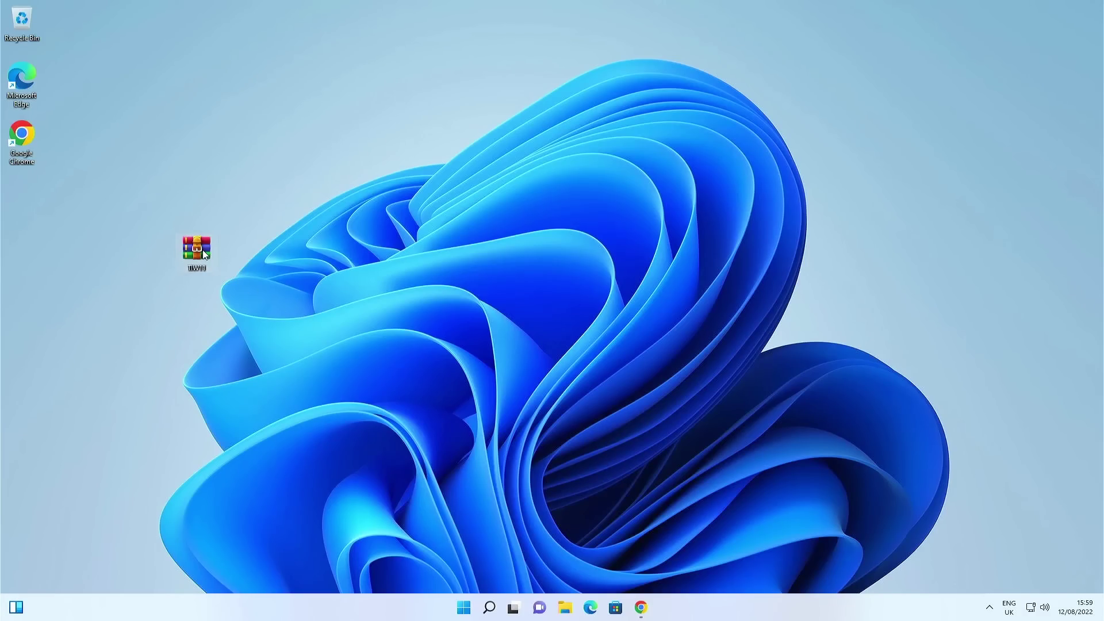
{"action": "right_click", "coordinate": [202, 250]}
{"action": "left_click", "coordinate": [262, 420]}
{"action": "left_click", "coordinate": [530, 176]}
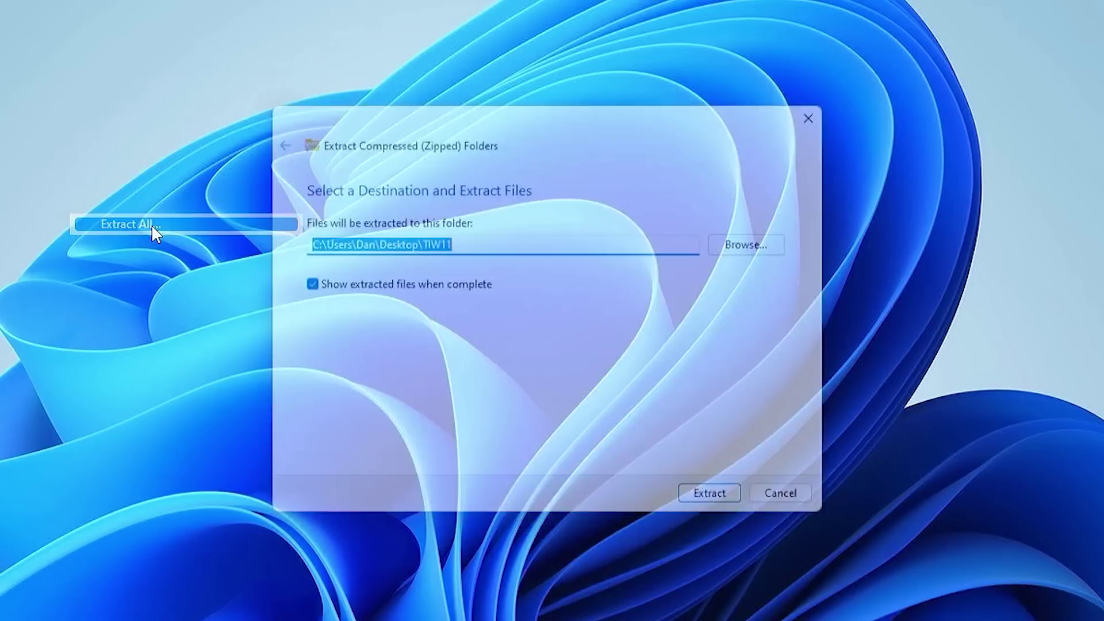
{"action": "left_click", "coordinate": [736, 513]}
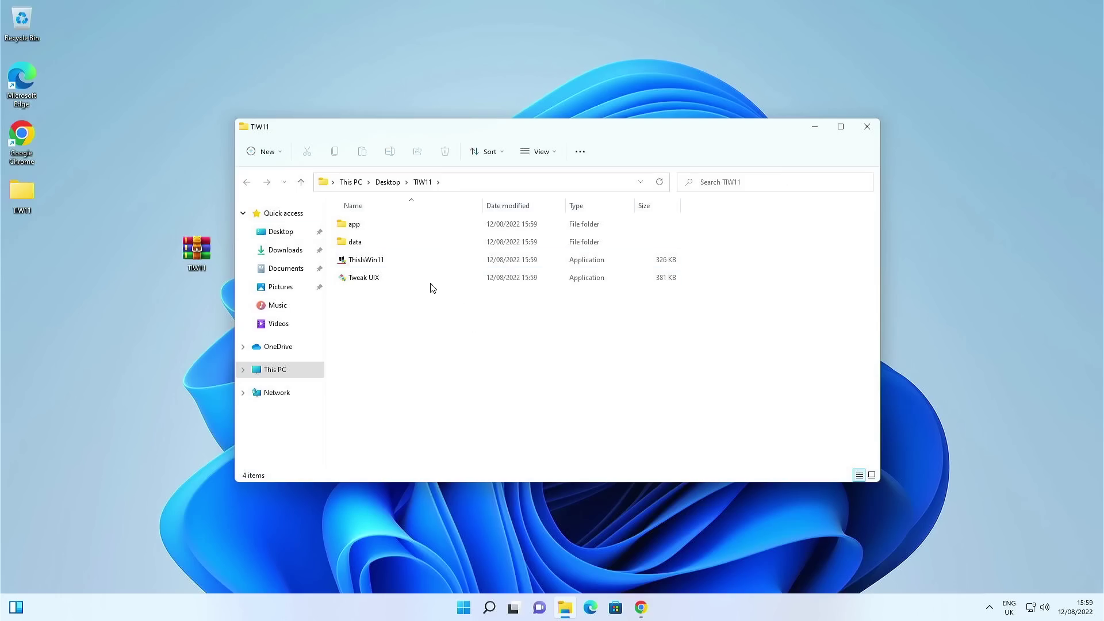
{"action": "double_click", "coordinate": [396, 265]}
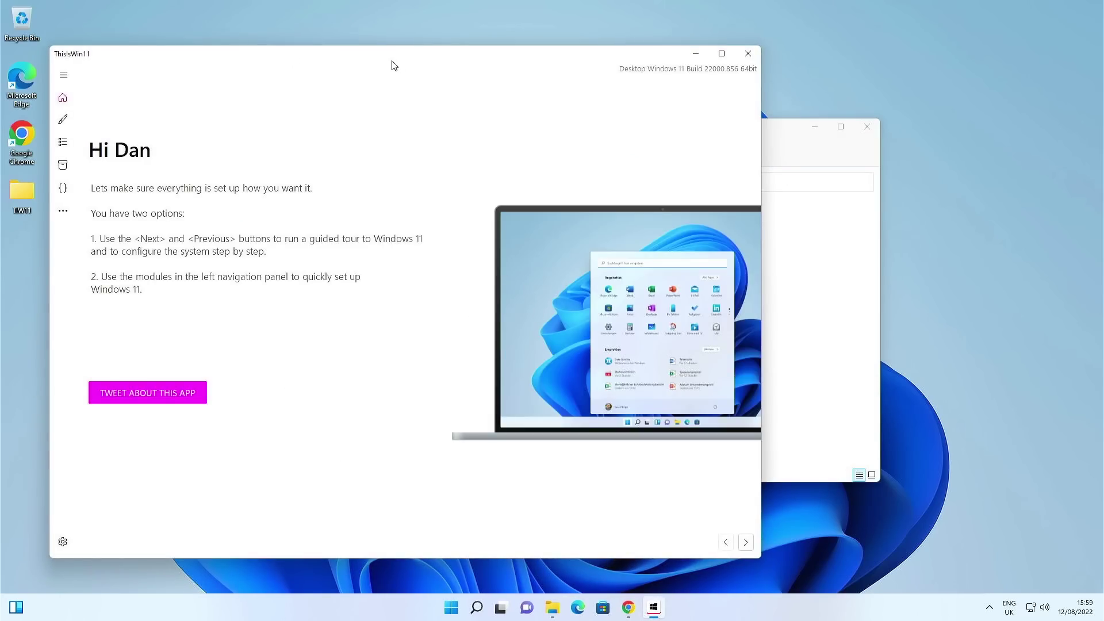
- Review the OpenTweaks issue list and apply all fixes, answering y to the winget agreement
{"action": "left_click_drag", "start_coordinate": [393, 63], "coordinate": [522, 59]}
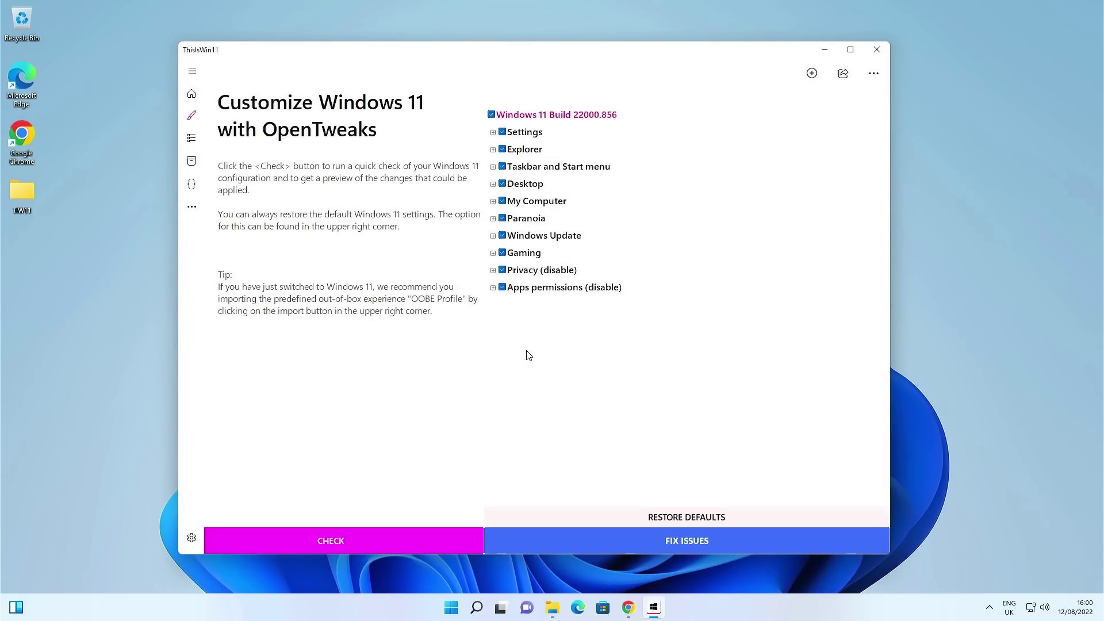
{"action": "left_click", "coordinate": [347, 539]}
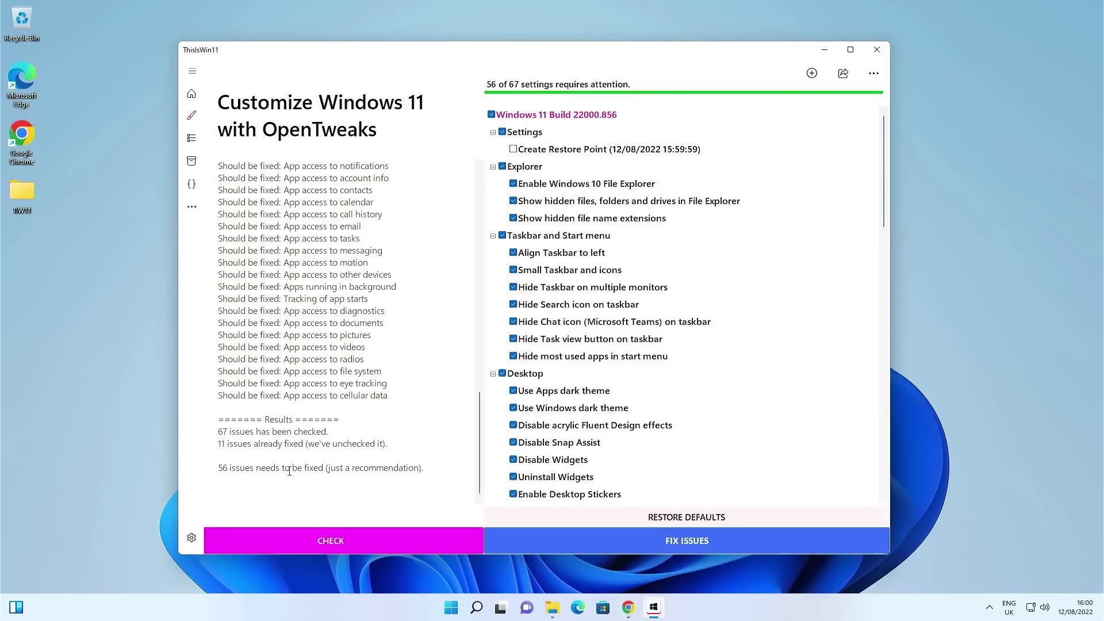
{"action": "scroll", "coordinate": [717, 297], "scroll_direction": "down", "scroll_amount": 3}
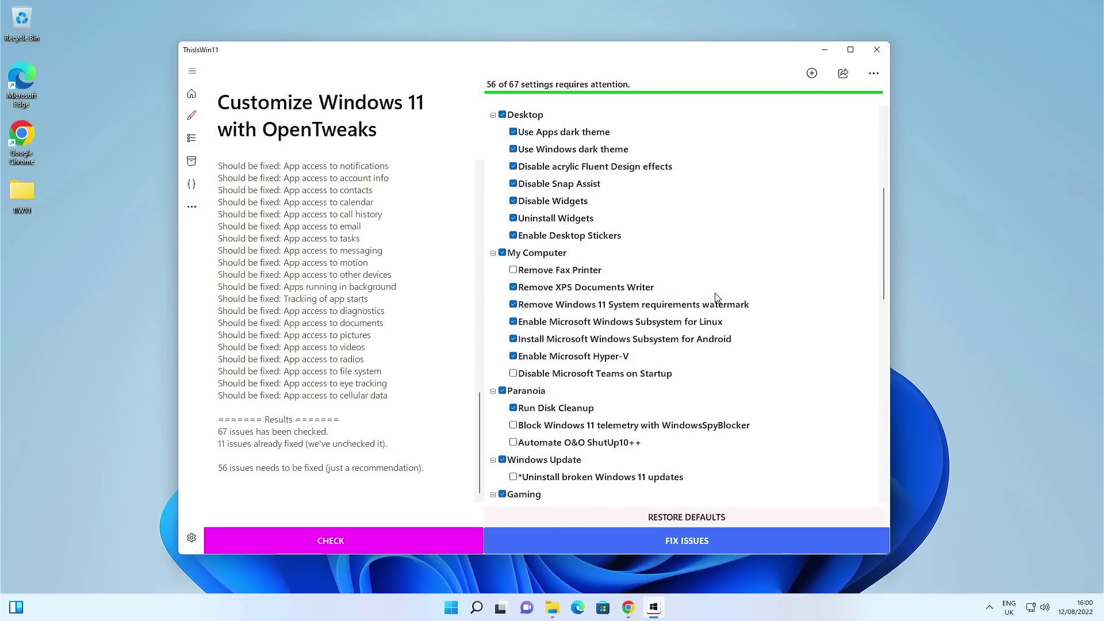
{"action": "scroll", "coordinate": [632, 357], "scroll_direction": "up", "scroll_amount": 3}
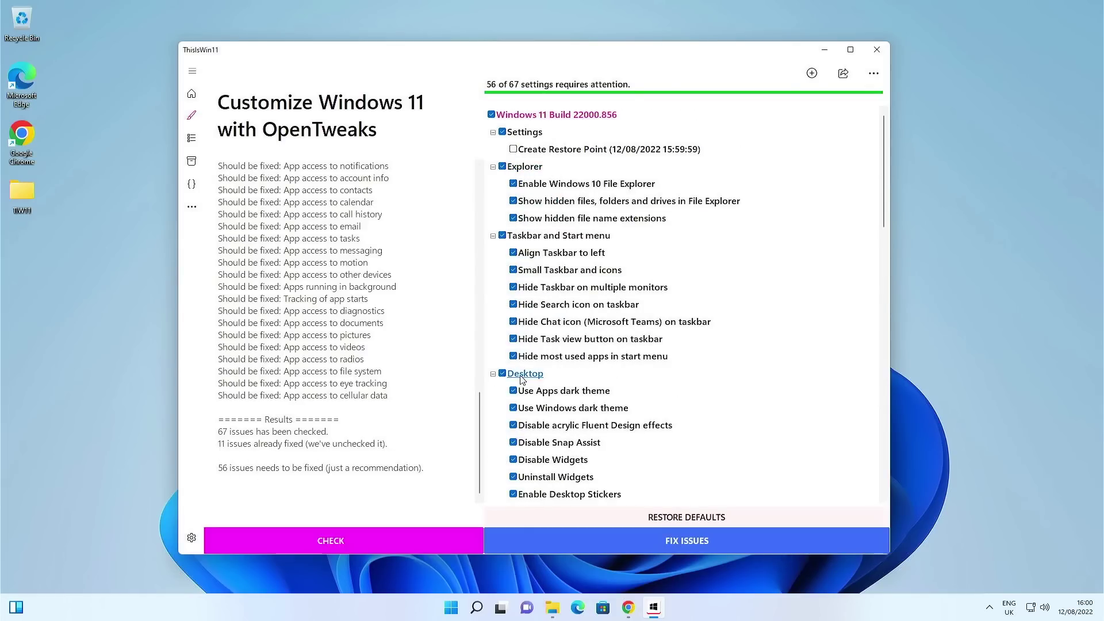
{"action": "scroll", "coordinate": [535, 356], "scroll_direction": "down", "scroll_amount": 4}
{"action": "scroll", "coordinate": [576, 357], "scroll_direction": "up", "scroll_amount": 4}
{"action": "scroll", "coordinate": [576, 310], "scroll_direction": "down", "scroll_amount": 4}
{"action": "scroll", "coordinate": [632, 322], "scroll_direction": "up", "scroll_amount": 4}
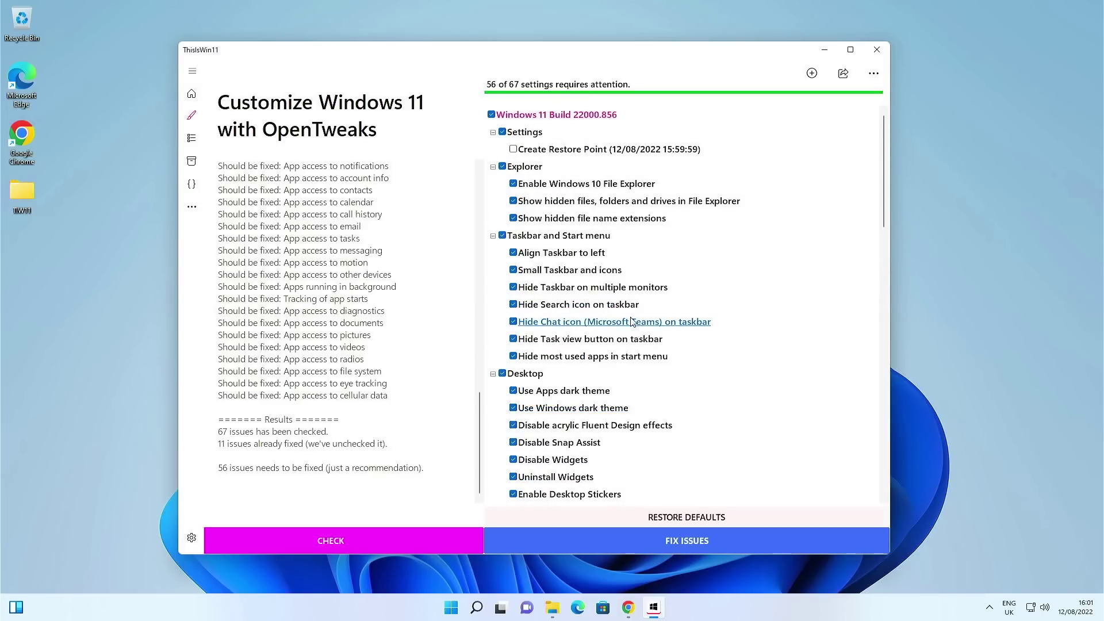
{"action": "left_click", "coordinate": [588, 542]}
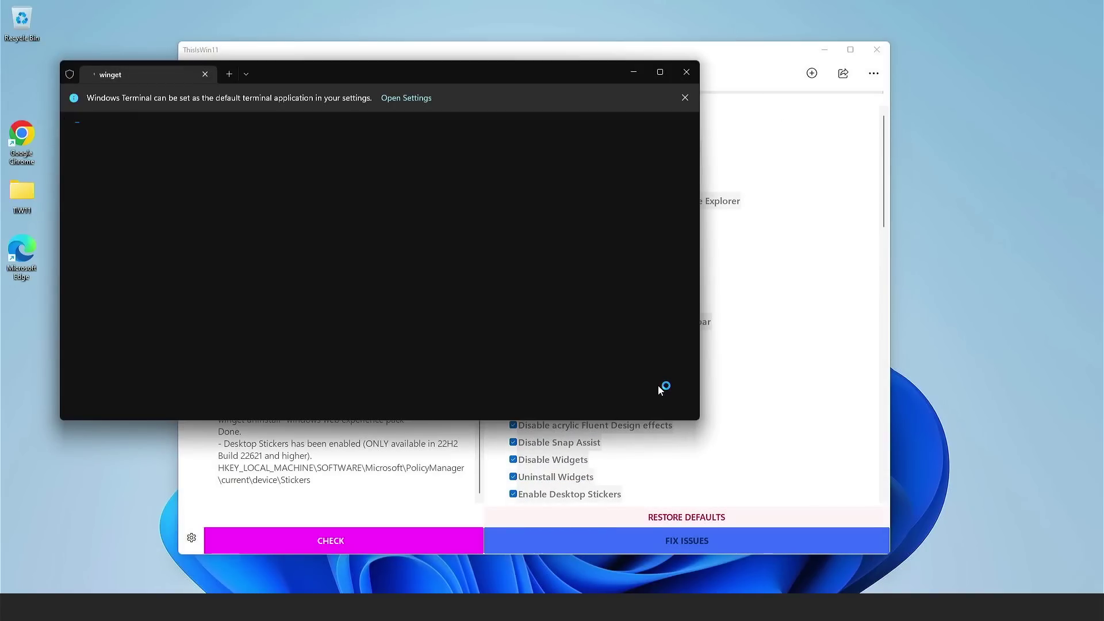
{"action": "type", "text": "y"}
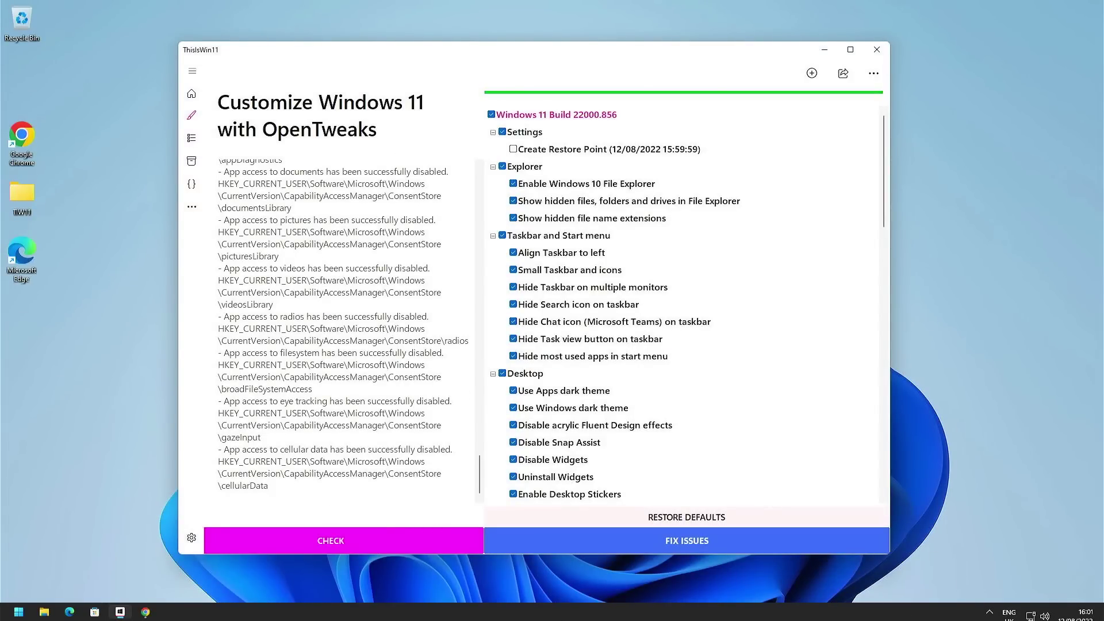
- Check the taskbar and Start menu to confirm the tweaks took effect
{"action": "right_click", "coordinate": [348, 615]}
{"action": "left_click", "coordinate": [328, 619]}
{"action": "left_click", "coordinate": [19, 611]}
{"action": "left_click", "coordinate": [673, 337]}
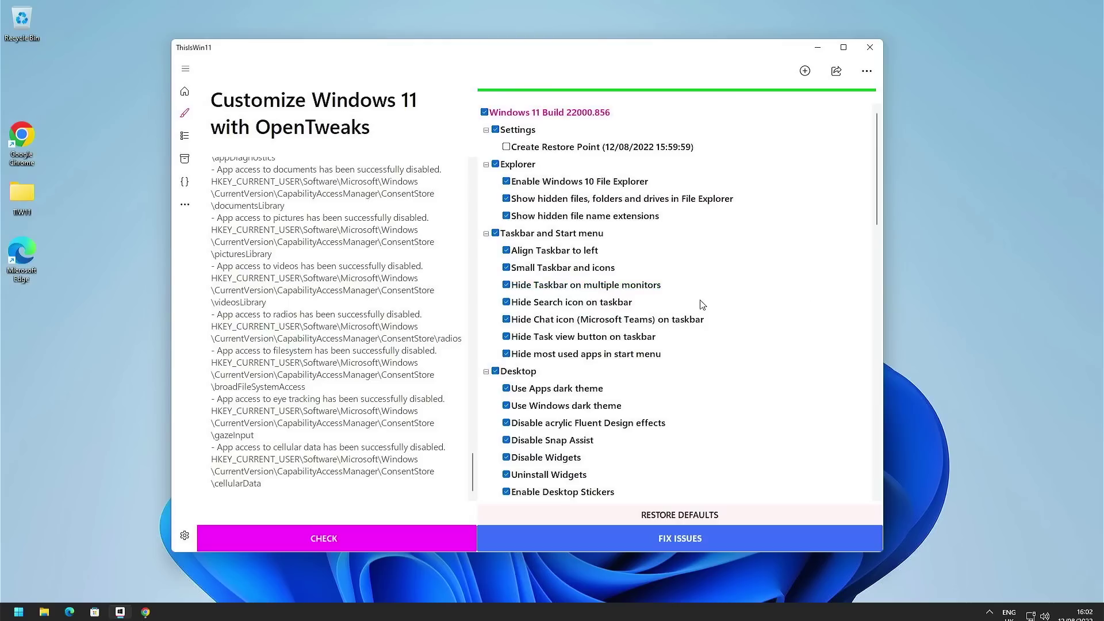
{"action": "scroll", "coordinate": [648, 302], "scroll_direction": "down", "scroll_amount": 5}
{"action": "scroll", "coordinate": [648, 302], "scroll_direction": "up", "scroll_amount": 5}
- On the PumpedApp page, move BingWeather and the other unwanted apps to the Recycle bin
{"action": "left_click", "coordinate": [184, 136]}
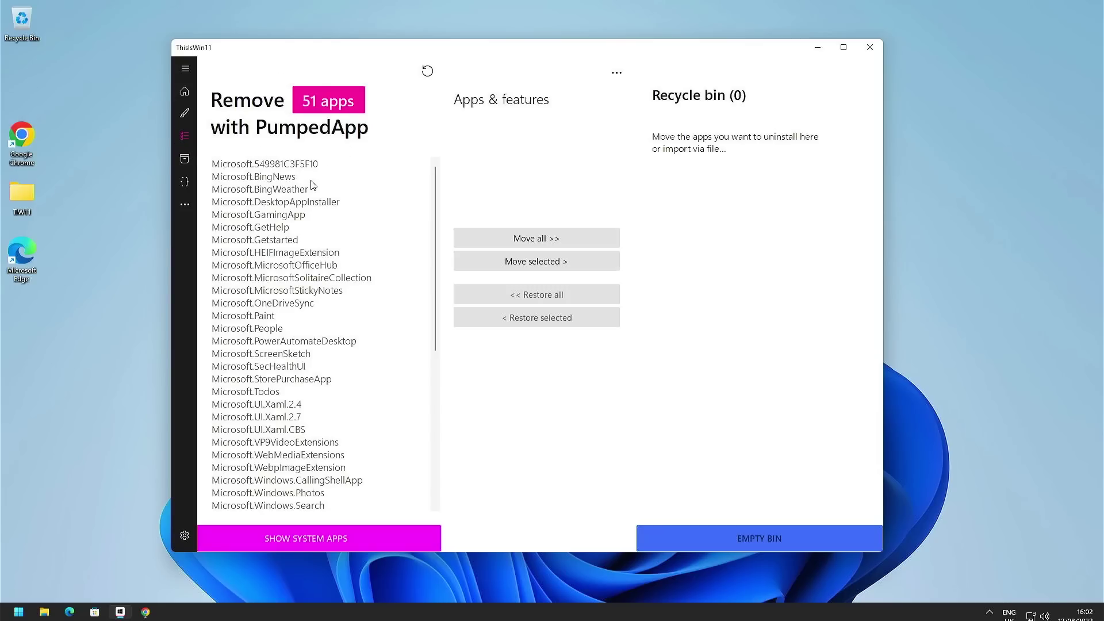
{"action": "scroll", "coordinate": [315, 244], "scroll_direction": "down", "scroll_amount": 5}
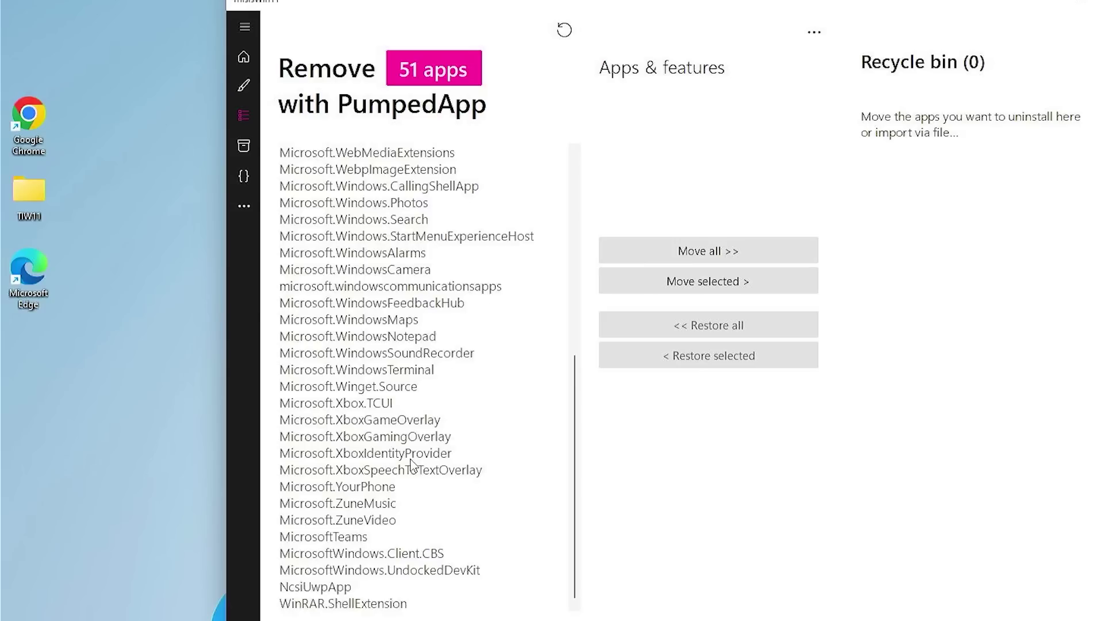
{"action": "scroll", "coordinate": [316, 172], "scroll_direction": "up", "scroll_amount": 5}
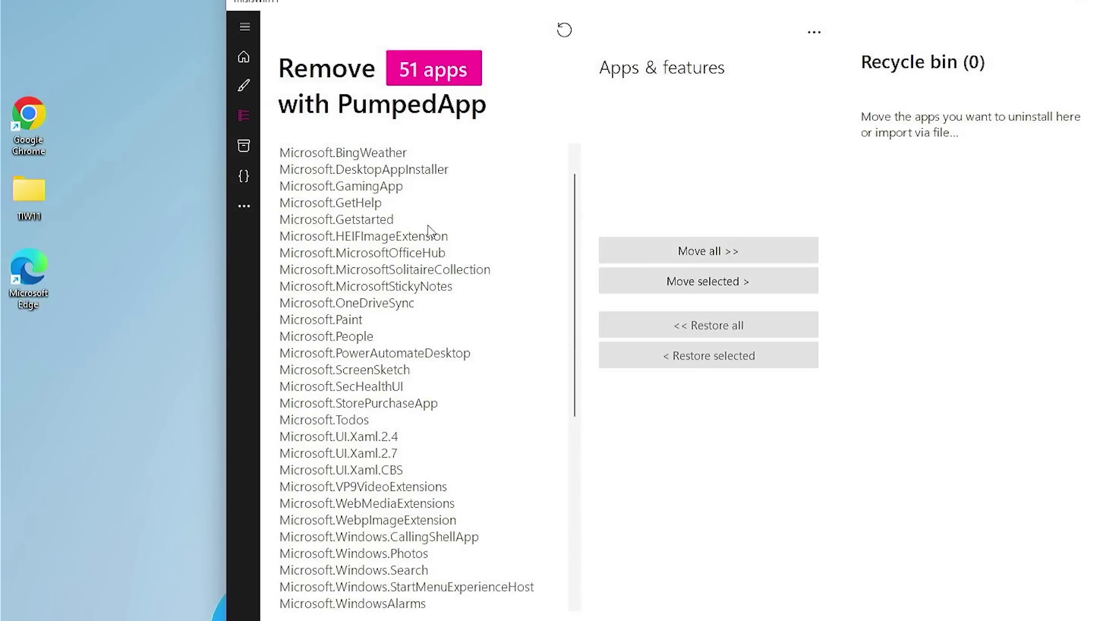
{"action": "left_click", "coordinate": [371, 153]}
{"action": "scroll", "coordinate": [371, 161], "scroll_direction": "up", "scroll_amount": 2}
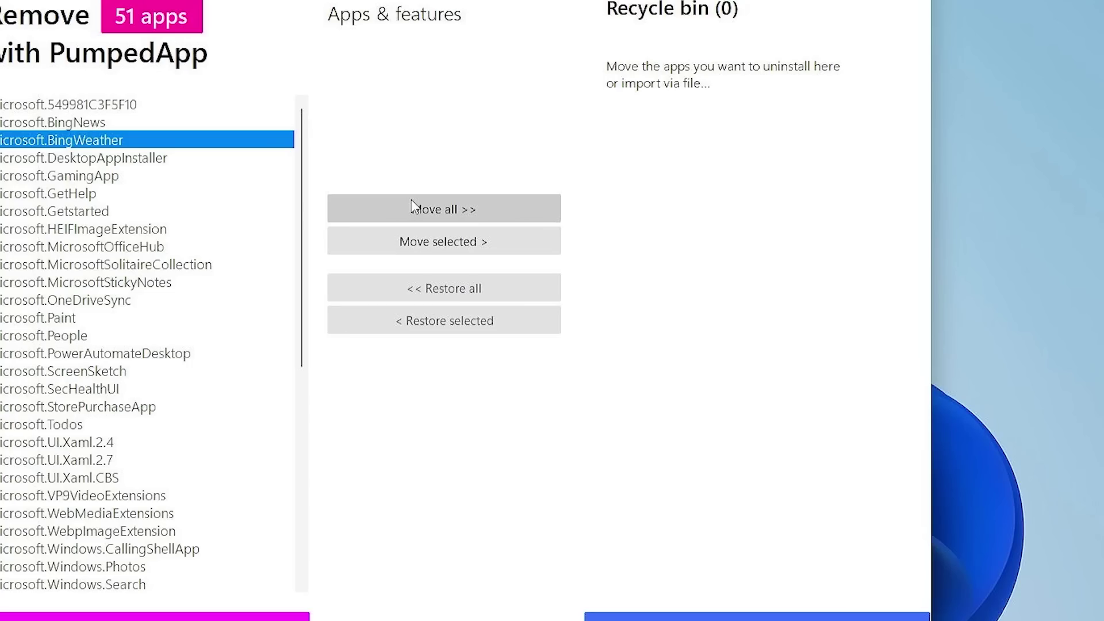
{"action": "left_click", "coordinate": [414, 237]}
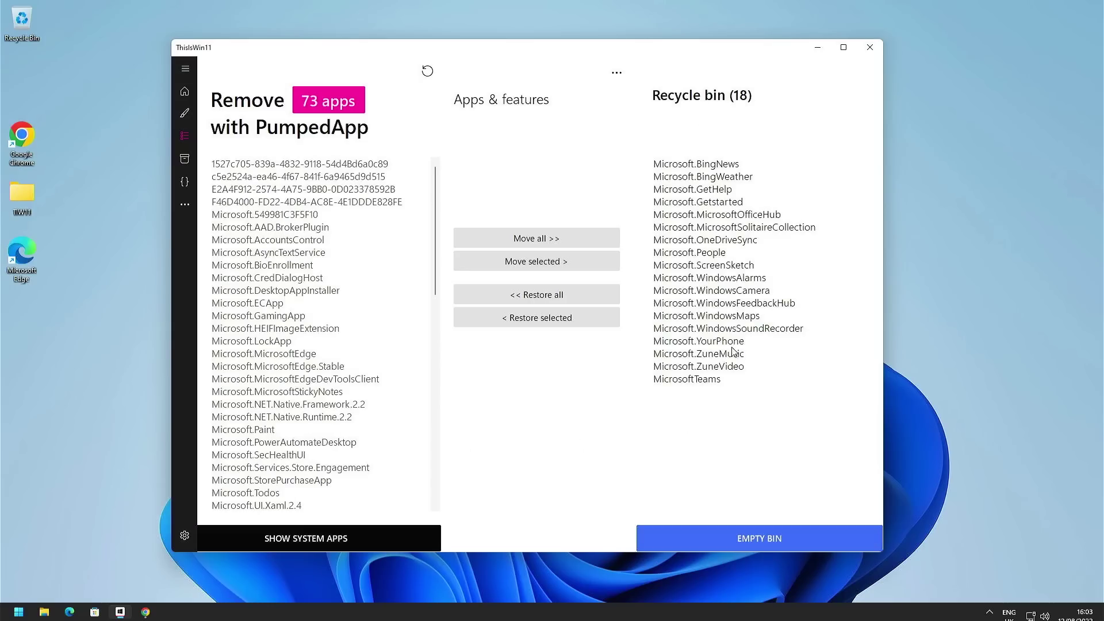
- Empty the bin and confirm, uninstalling the 18 queued apps and leaving 73
{"action": "left_click", "coordinate": [749, 536]}
{"action": "left_click", "coordinate": [593, 348]}
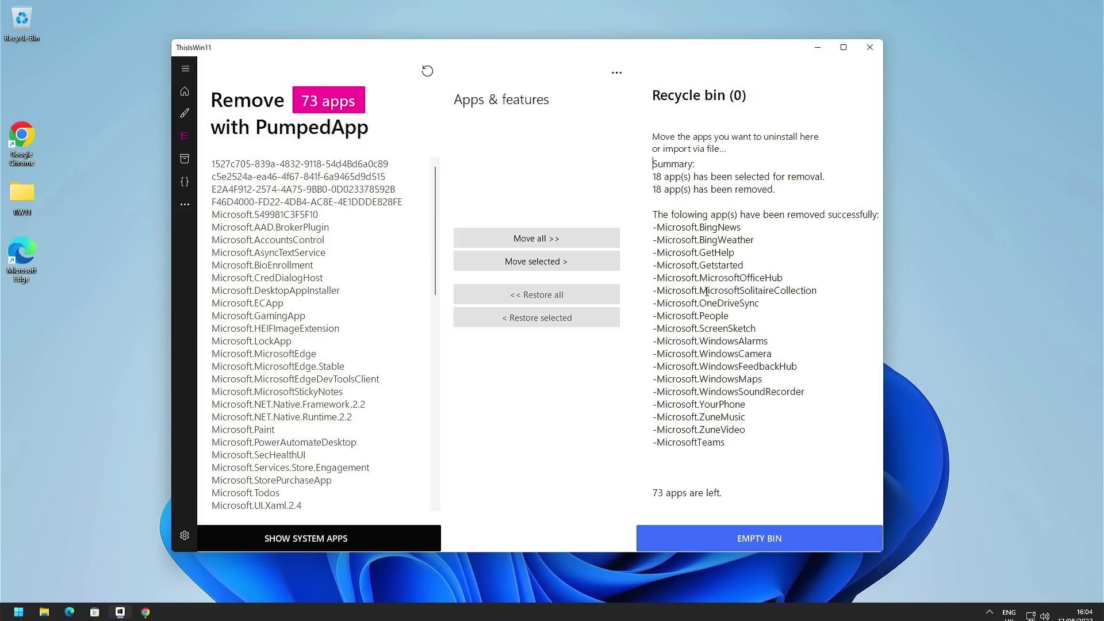
{"action": "left_click", "coordinate": [18, 612]}
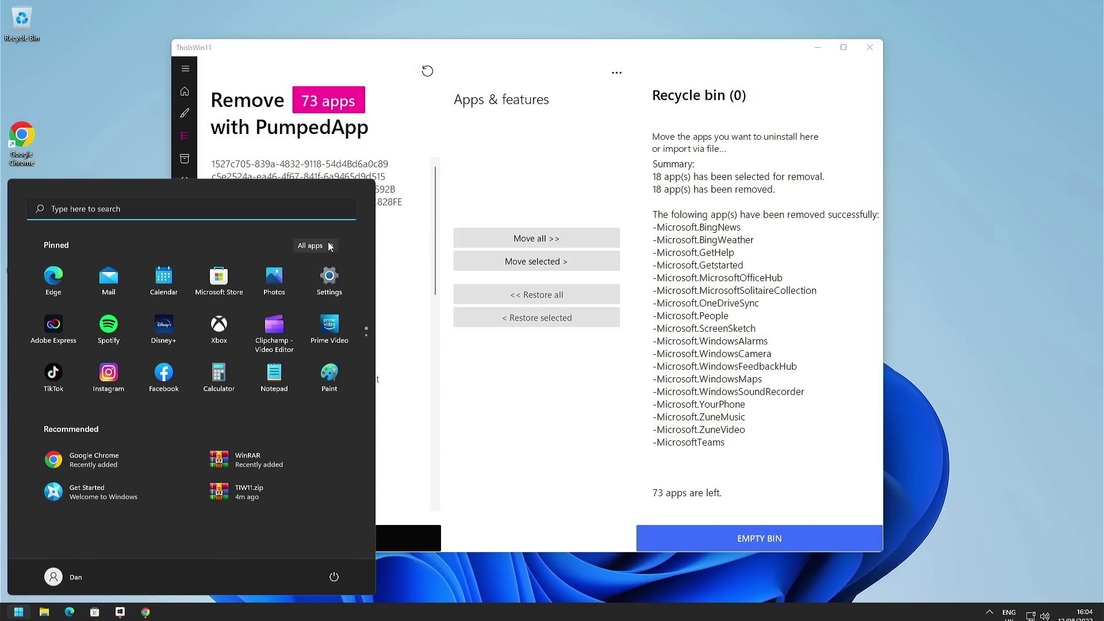
- Scroll through Start's All apps list to confirm the removed apps no longer appear
{"action": "left_click", "coordinate": [315, 245]}
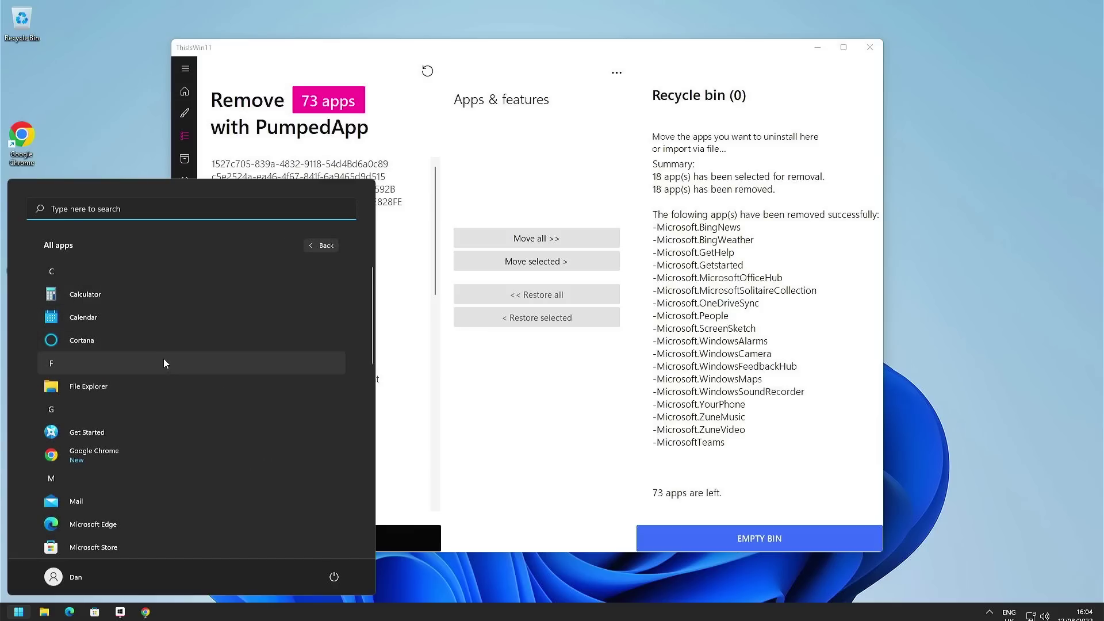
{"action": "scroll", "coordinate": [197, 383], "scroll_direction": "down", "scroll_amount": 6}
{"action": "scroll", "coordinate": [189, 422], "scroll_direction": "up", "scroll_amount": 5}
{"action": "scroll", "coordinate": [189, 423], "scroll_direction": "up", "scroll_amount": 1}
{"action": "scroll", "coordinate": [175, 409], "scroll_direction": "down", "scroll_amount": 6}
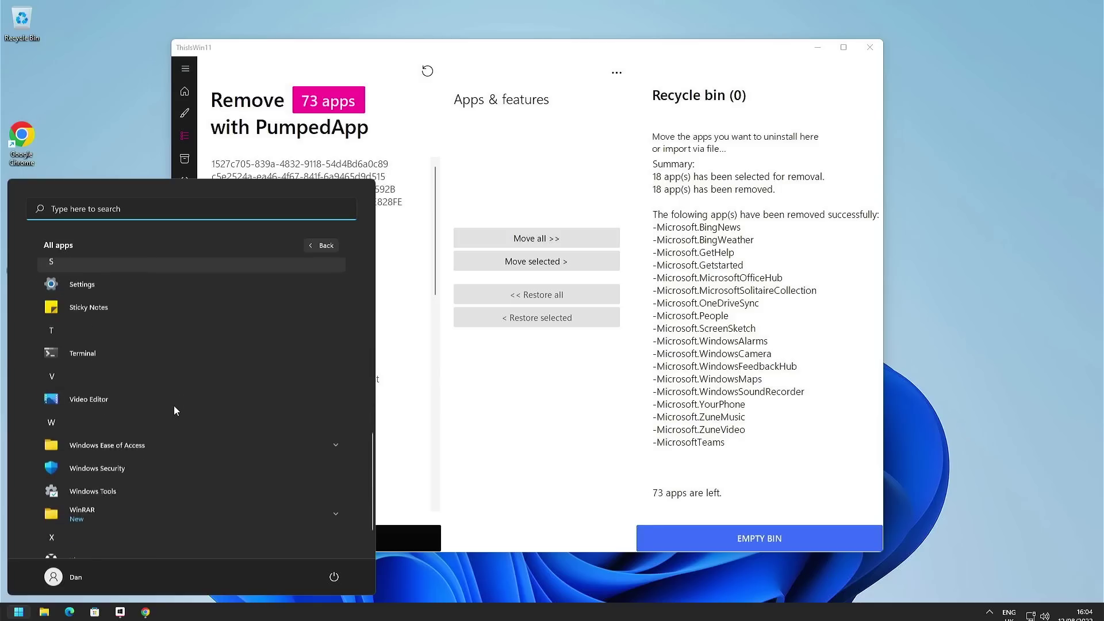
{"action": "scroll", "coordinate": [175, 406], "scroll_direction": "down", "scroll_amount": 1}
{"action": "scroll", "coordinate": [130, 507], "scroll_direction": "up", "scroll_amount": 6}
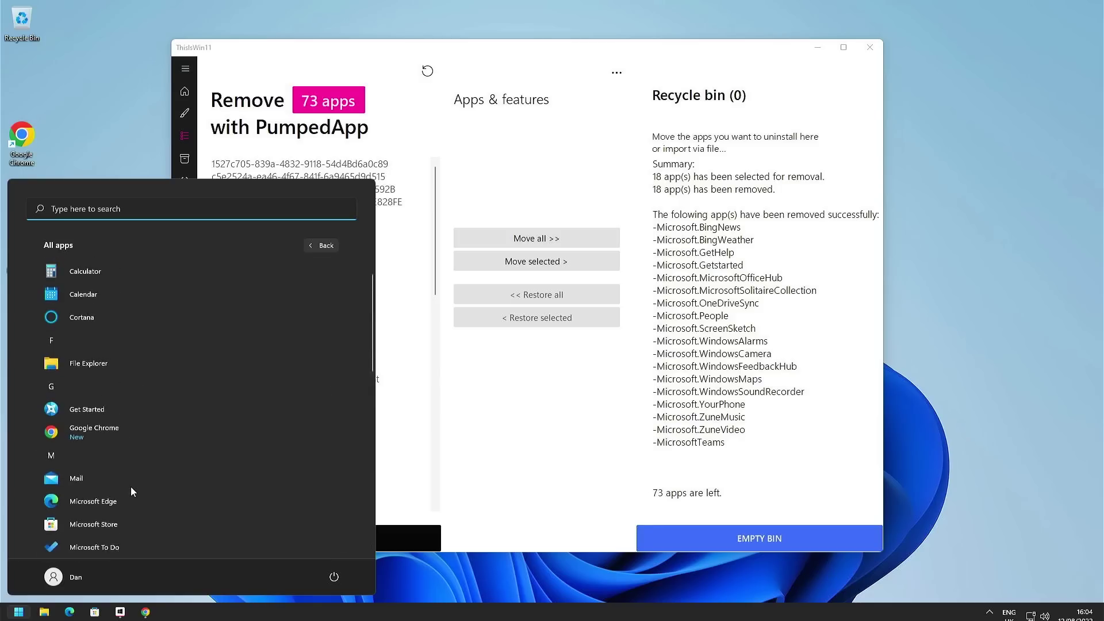
{"action": "scroll", "coordinate": [130, 491], "scroll_direction": "down", "scroll_amount": 7}
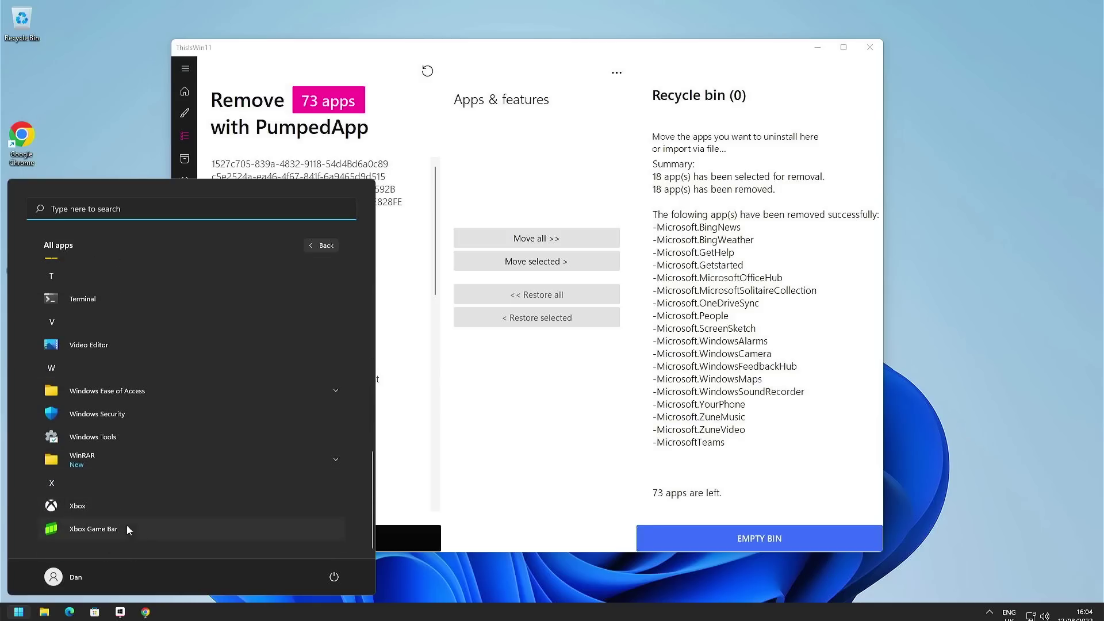
{"action": "scroll", "coordinate": [178, 468], "scroll_direction": "up", "scroll_amount": 6}
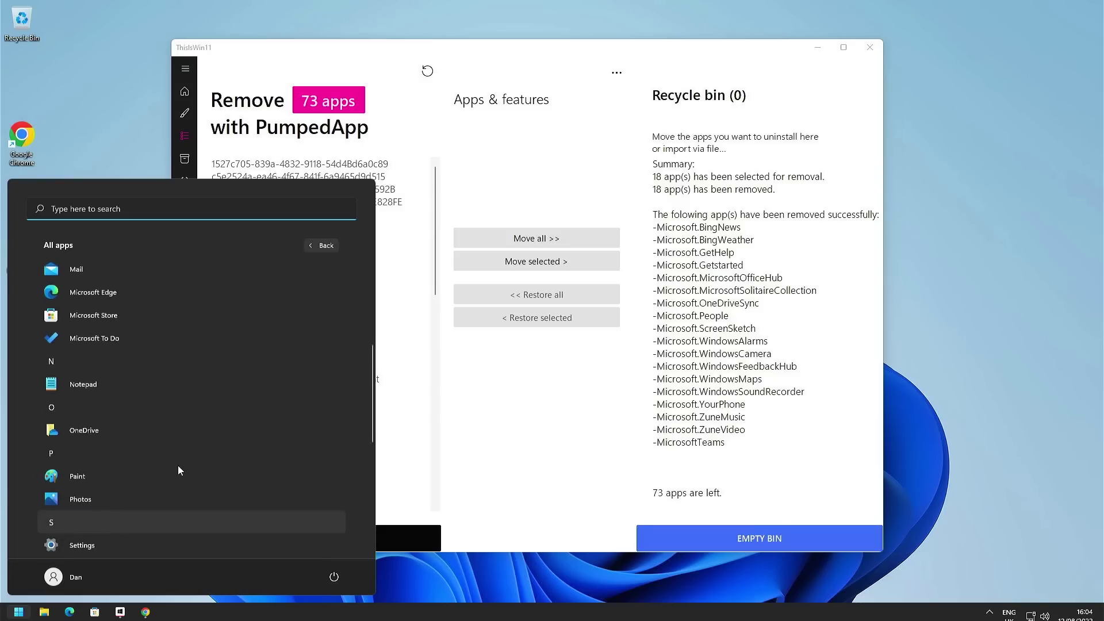
{"action": "scroll", "coordinate": [230, 430], "scroll_direction": "up", "scroll_amount": 2}
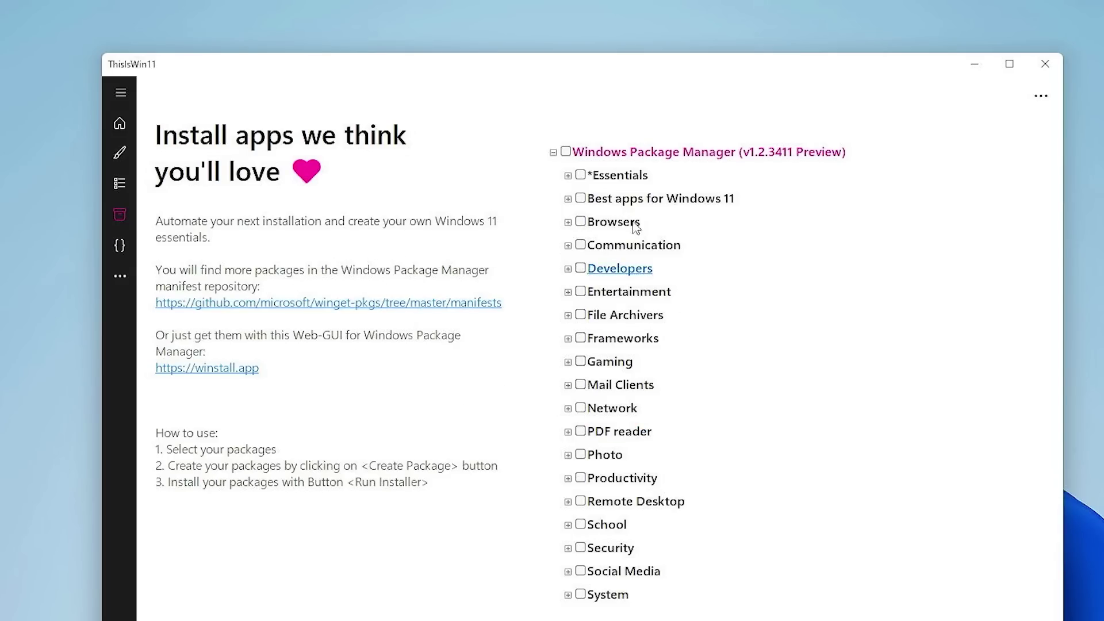
- Expand and collapse the Essentials, Best apps for Windows 11 and Mail Clients categories, then open PowerUI
{"action": "left_click", "coordinate": [569, 177]}
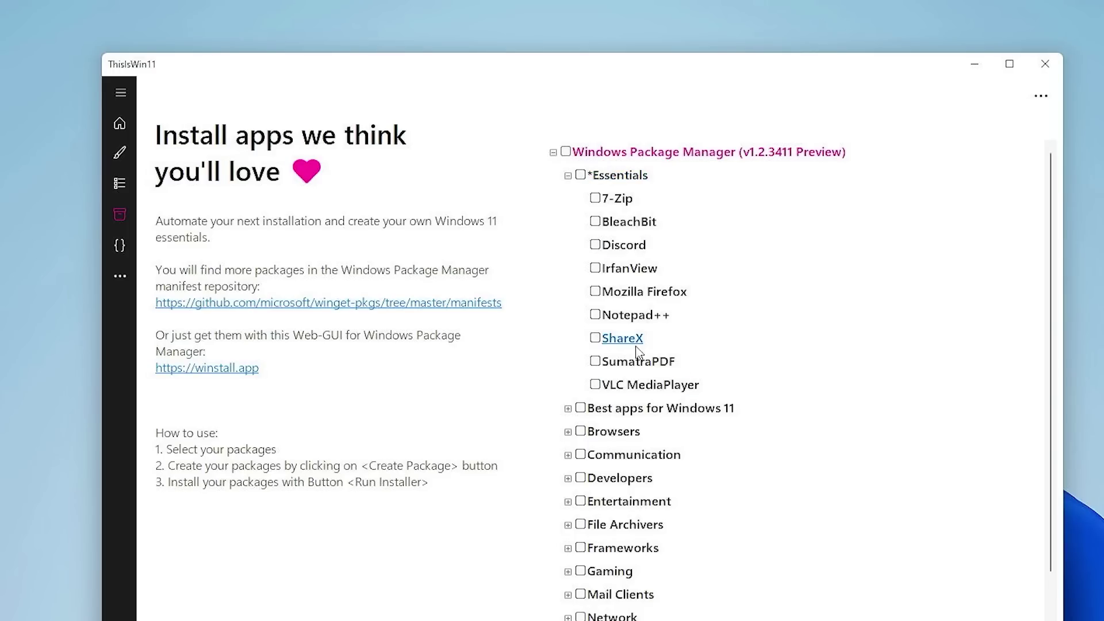
{"action": "left_click", "coordinate": [569, 409]}
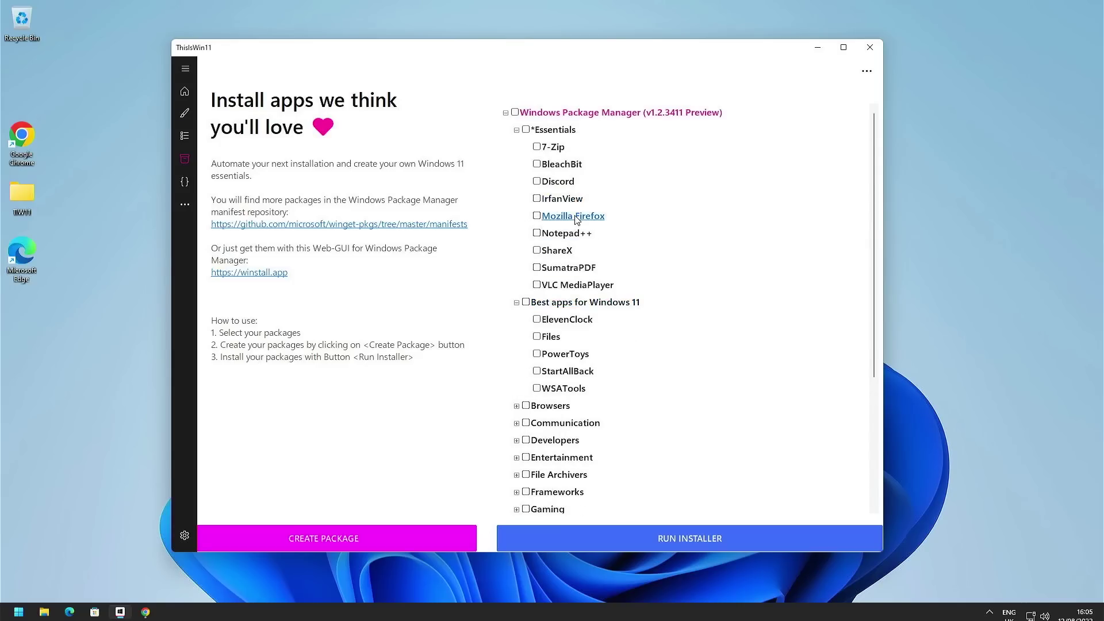
{"action": "left_click", "coordinate": [517, 129]}
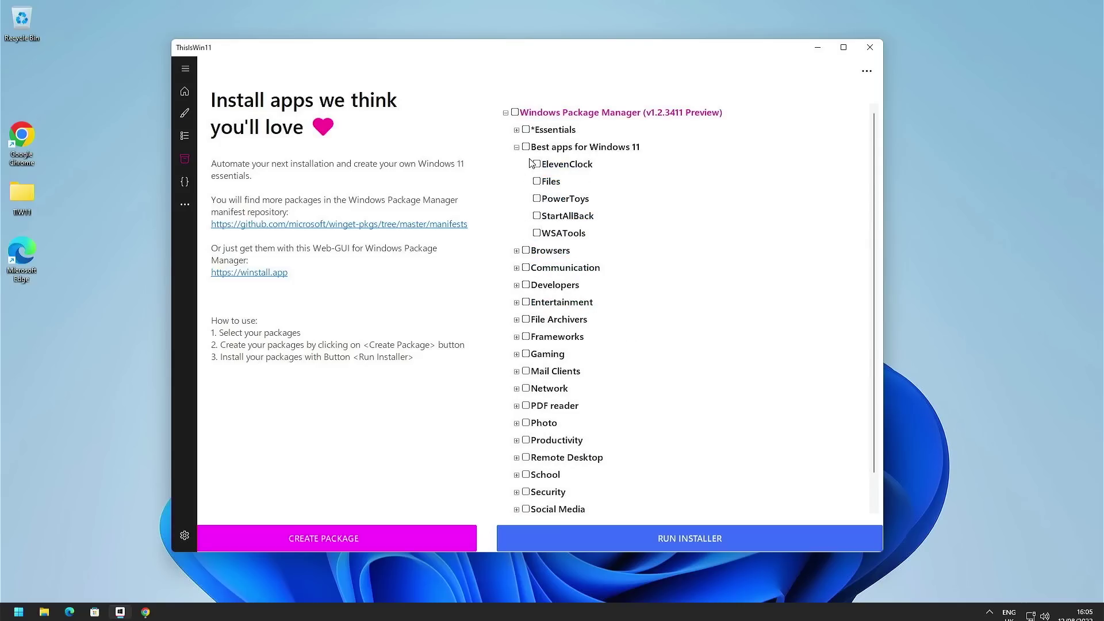
{"action": "left_click", "coordinate": [516, 146]}
{"action": "left_click", "coordinate": [517, 284]}
{"action": "left_click", "coordinate": [517, 285]}
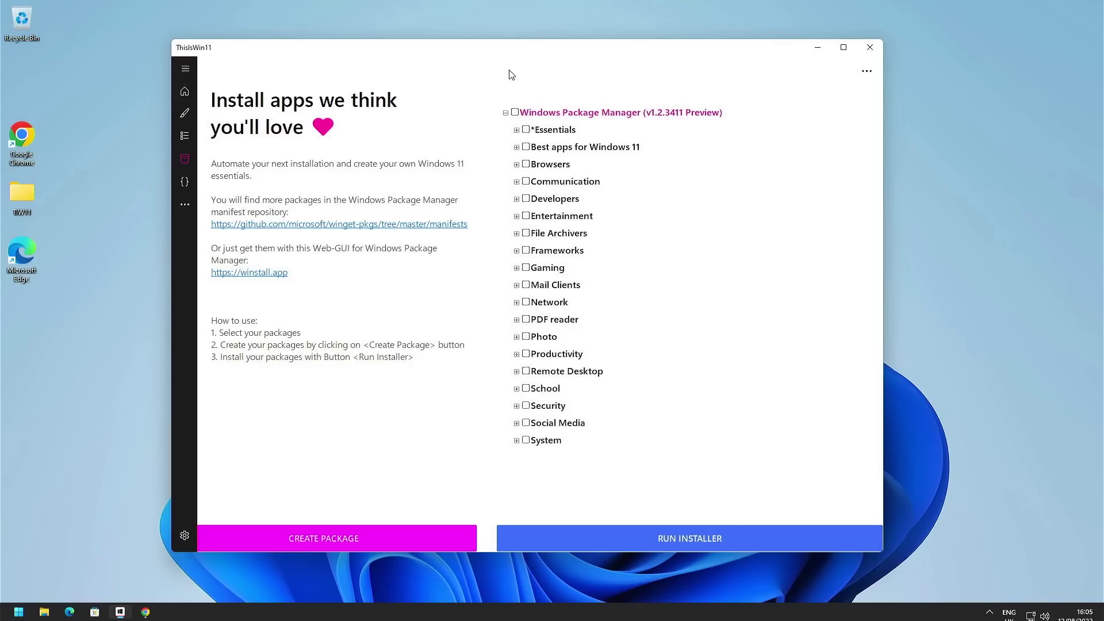
{"action": "left_click", "coordinate": [185, 189]}
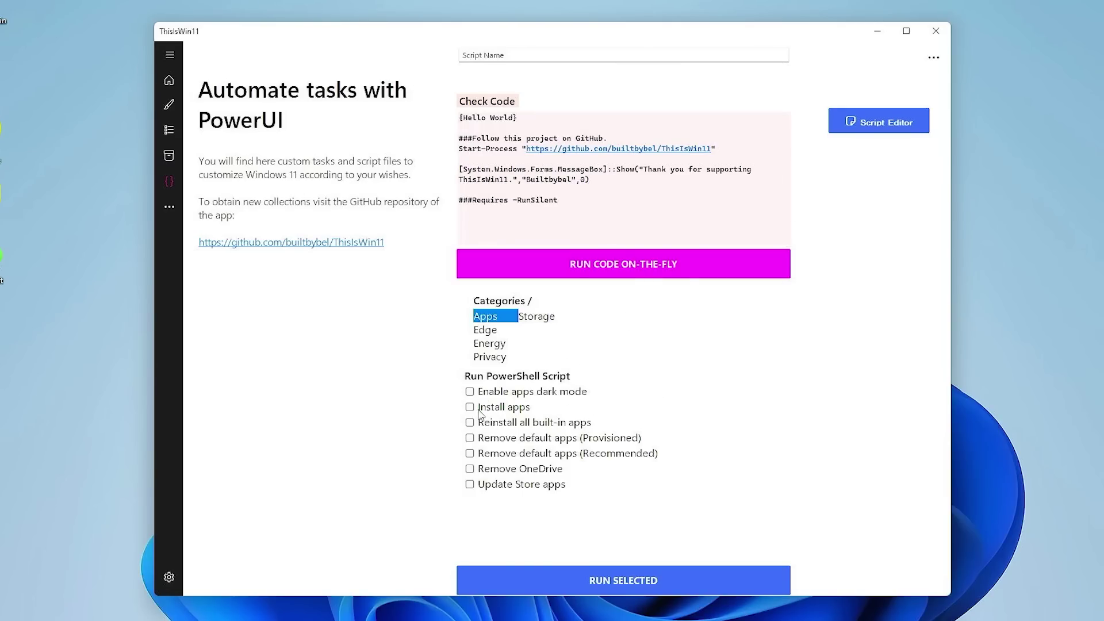
- Preview the dark mode and Remove OneDrive scripts, view Extensions, then go Home with labels shown
{"action": "left_click", "coordinate": [472, 393]}
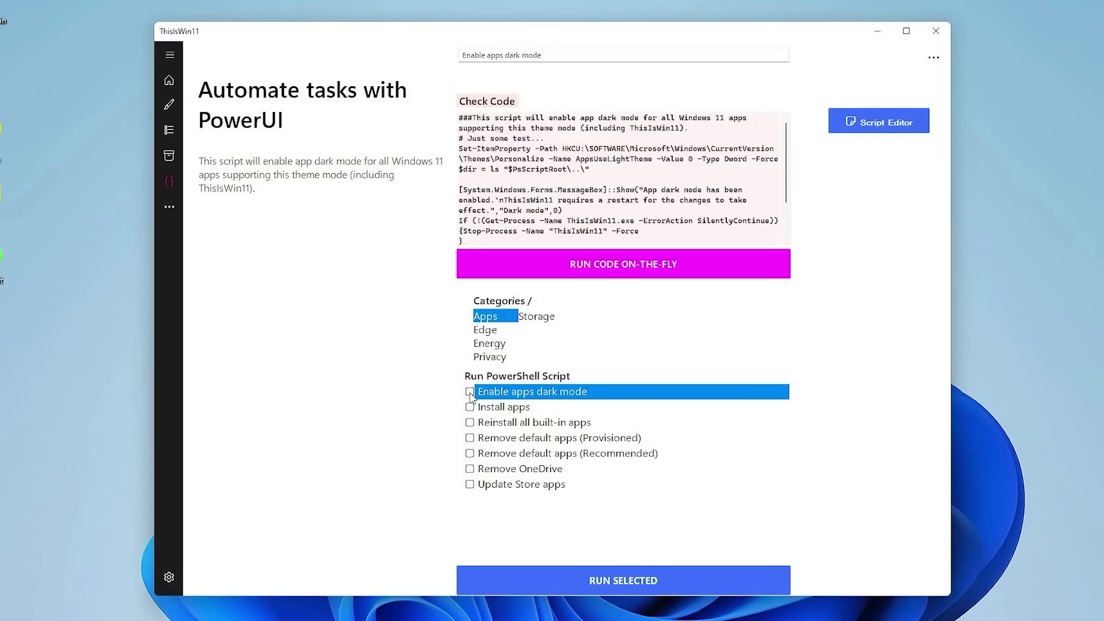
{"action": "left_click", "coordinate": [471, 470]}
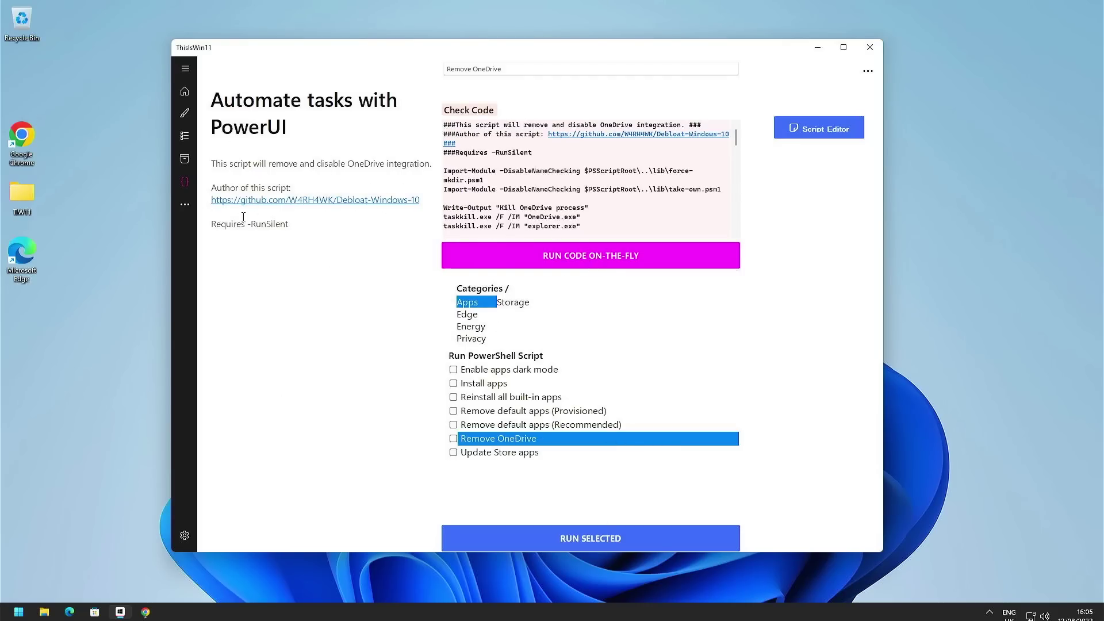
{"action": "left_click", "coordinate": [184, 204]}
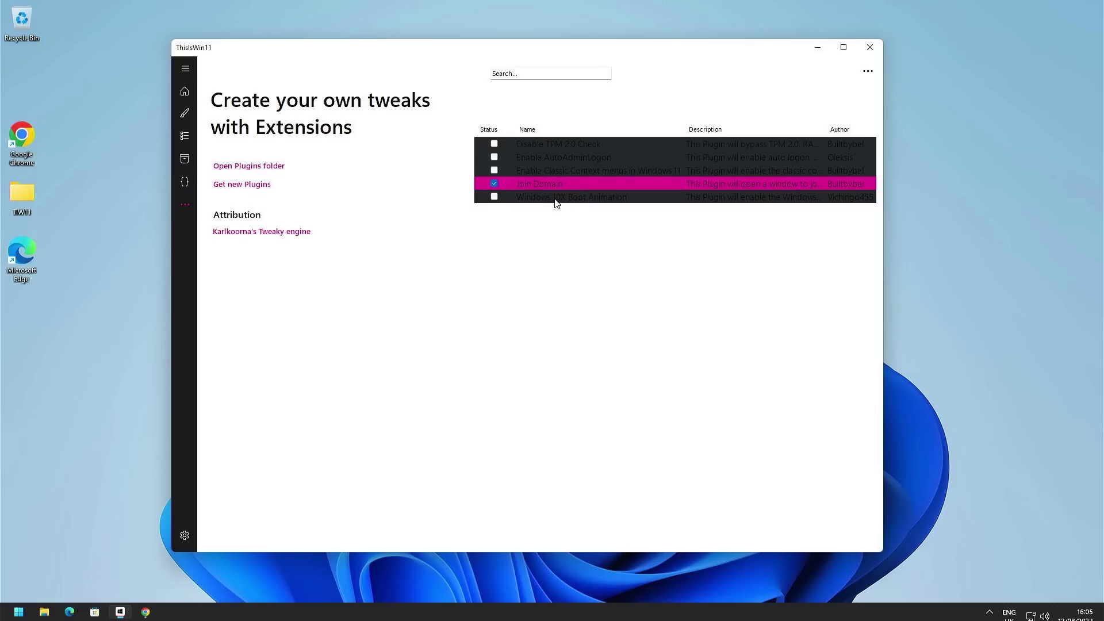
{"action": "left_click", "coordinate": [185, 69]}
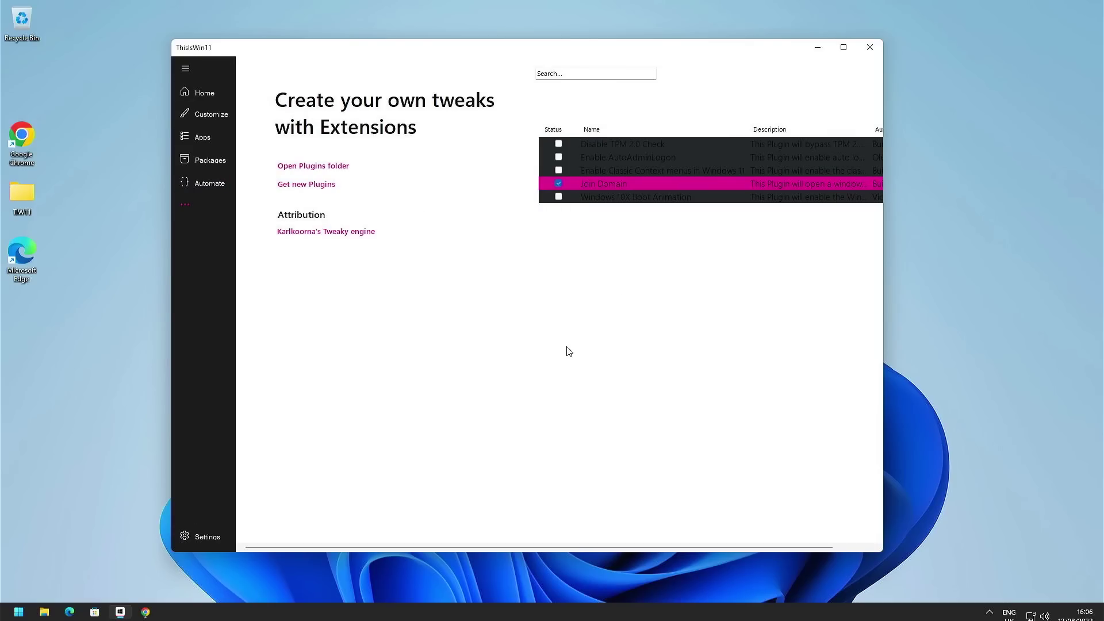
{"action": "left_click", "coordinate": [211, 97]}
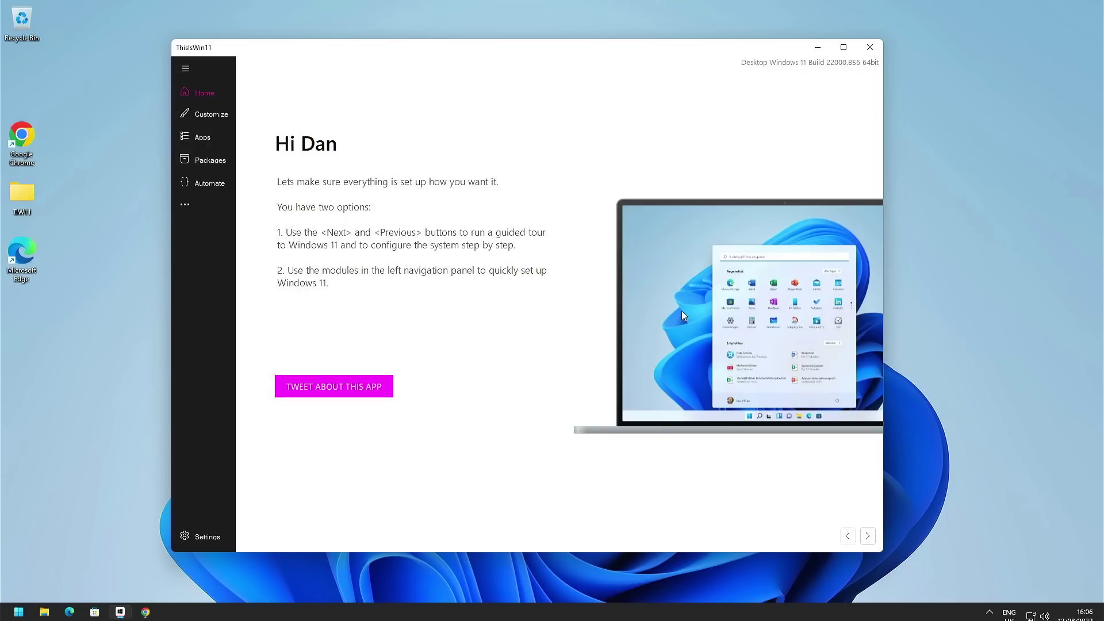
- Leave ThisIsWin11's OpenTweaks page, bring Settings to the front and open its Apps section
{"action": "left_click", "coordinate": [208, 113]}
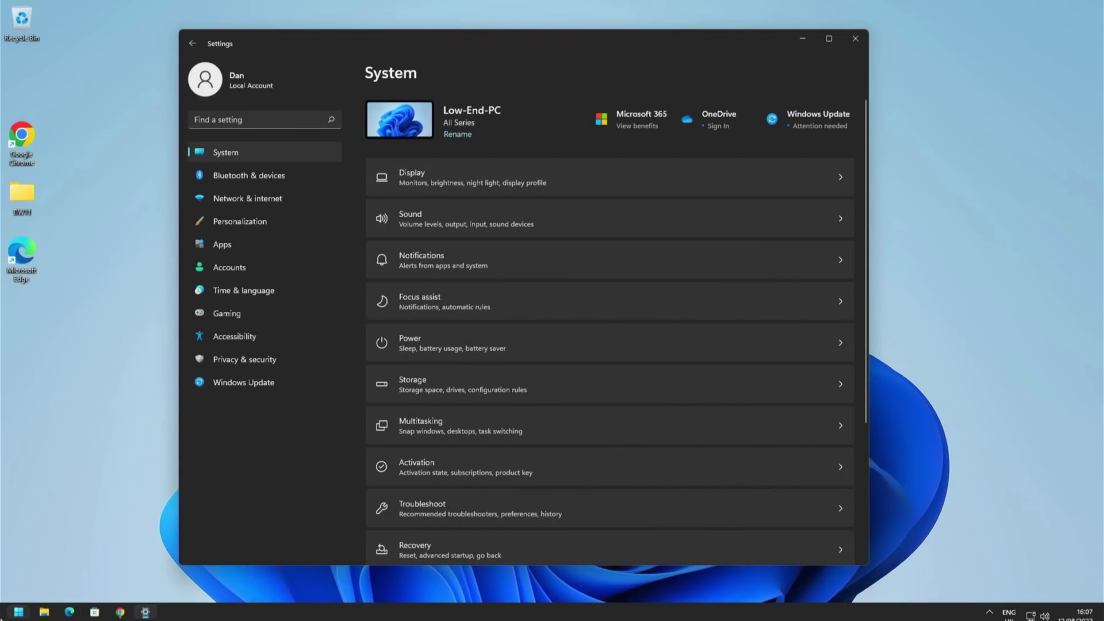
{"action": "left_click", "coordinate": [18, 612]}
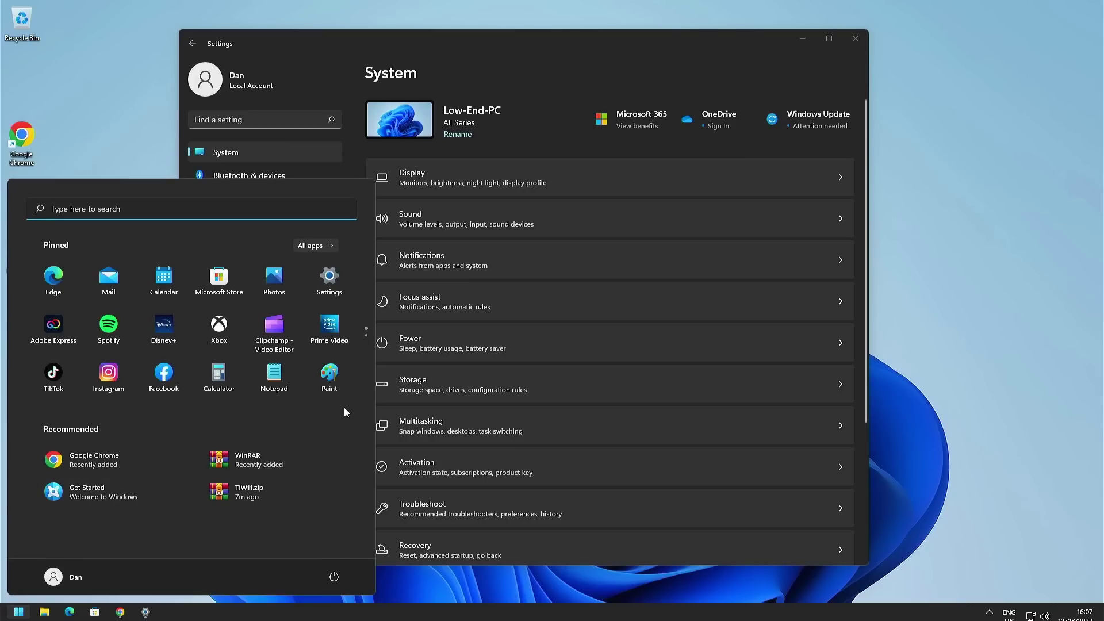
{"action": "left_click", "coordinate": [478, 38]}
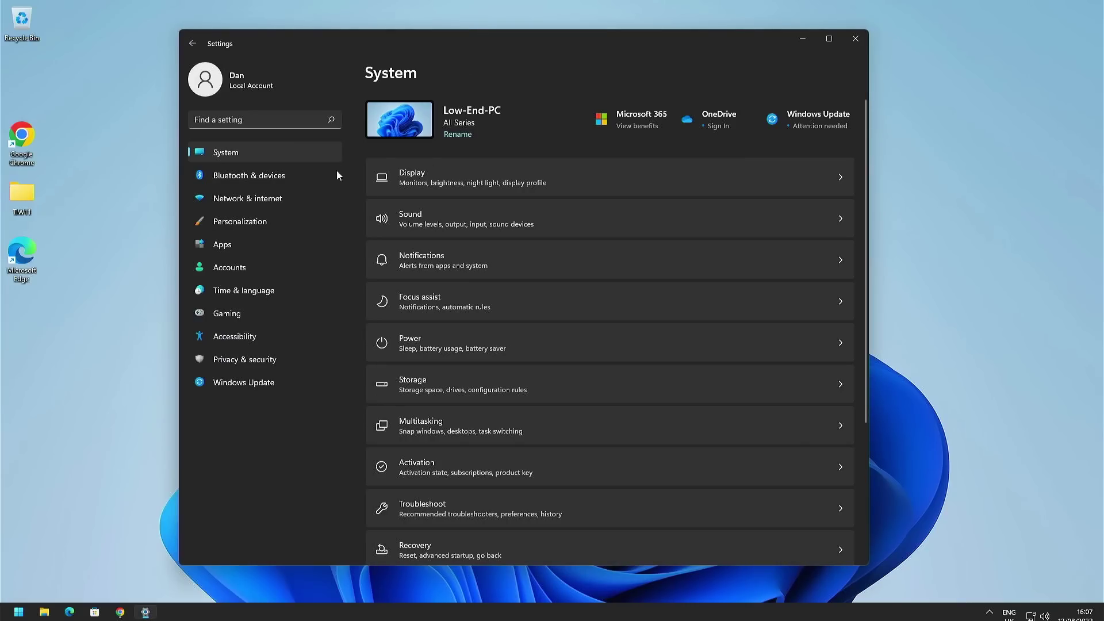
{"action": "left_click", "coordinate": [237, 243]}
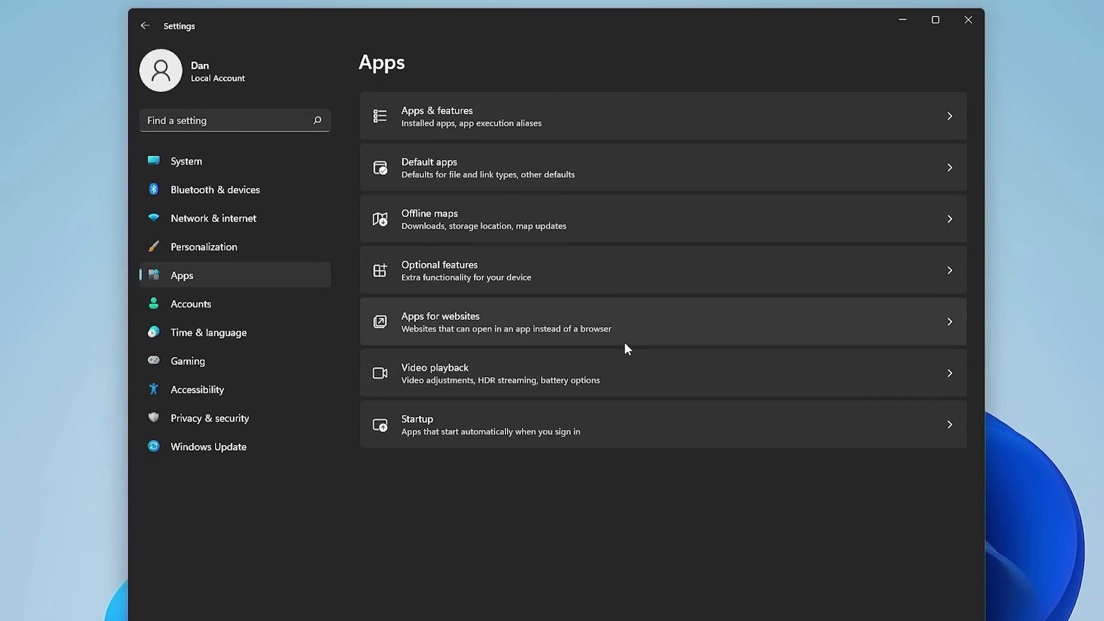
- Open the installed apps list and scroll through it to review the apps
{"action": "left_click", "coordinate": [517, 116]}
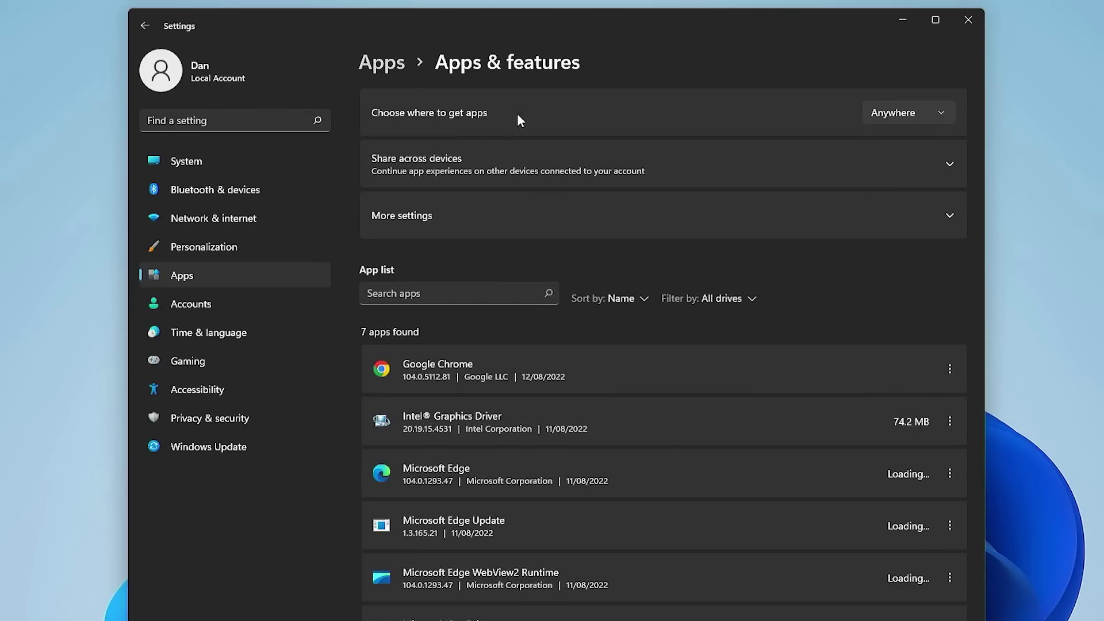
{"action": "scroll", "coordinate": [613, 471], "scroll_direction": "down", "scroll_amount": 10}
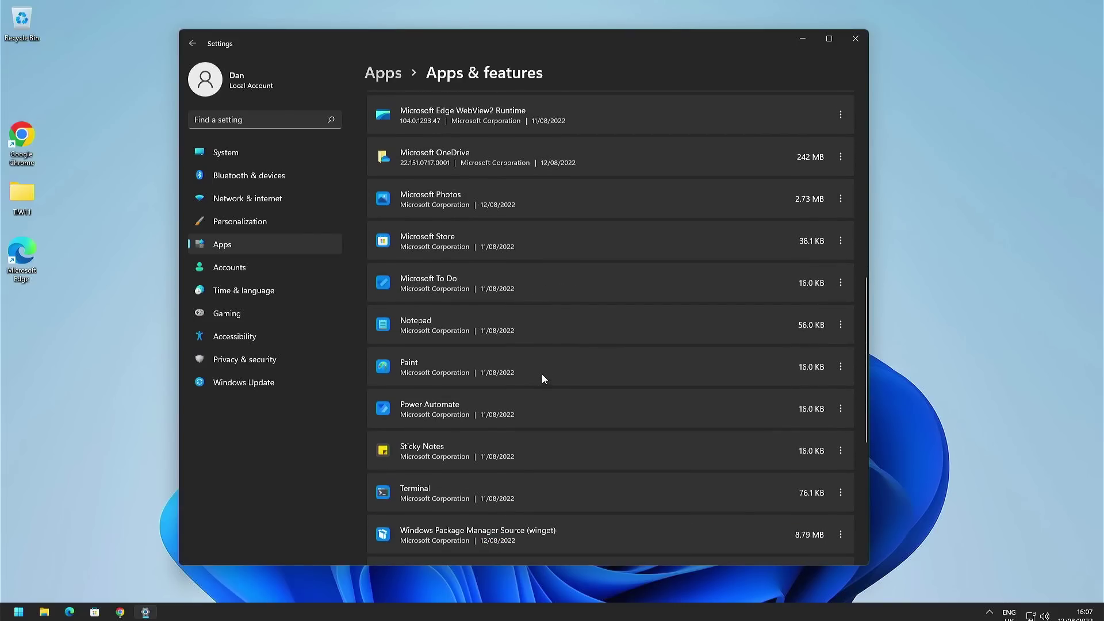
{"action": "scroll", "coordinate": [540, 368], "scroll_direction": "down", "scroll_amount": 6}
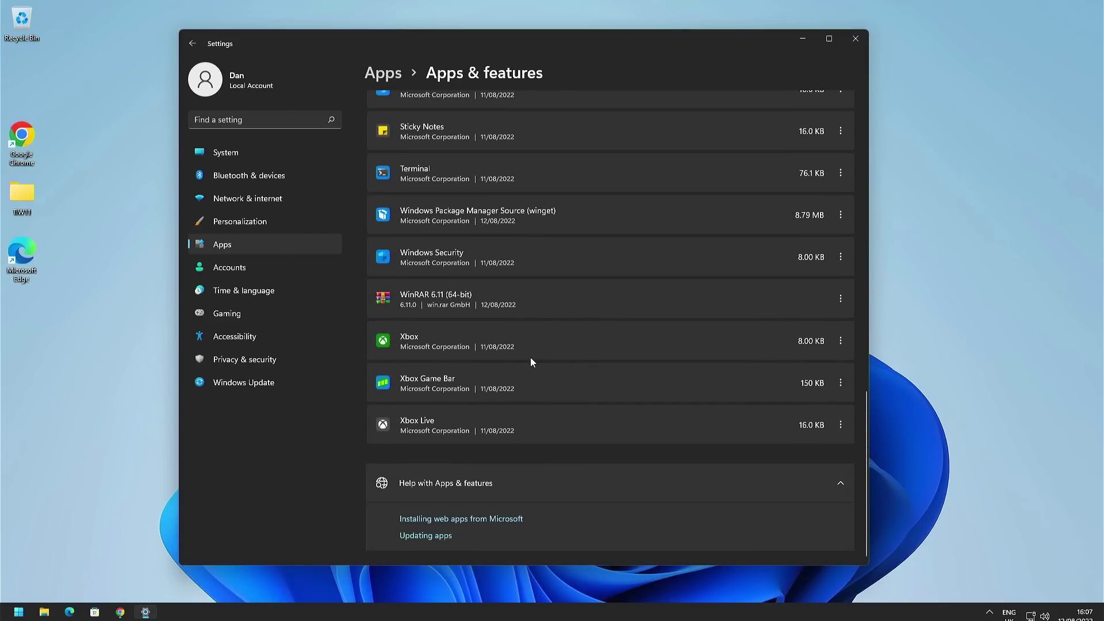
{"action": "scroll", "coordinate": [537, 374], "scroll_direction": "up", "scroll_amount": 10}
{"action": "scroll", "coordinate": [520, 448], "scroll_direction": "down", "scroll_amount": 10}
{"action": "scroll", "coordinate": [561, 385], "scroll_direction": "up", "scroll_amount": 10}
{"action": "scroll", "coordinate": [555, 370], "scroll_direction": "down", "scroll_amount": 8}
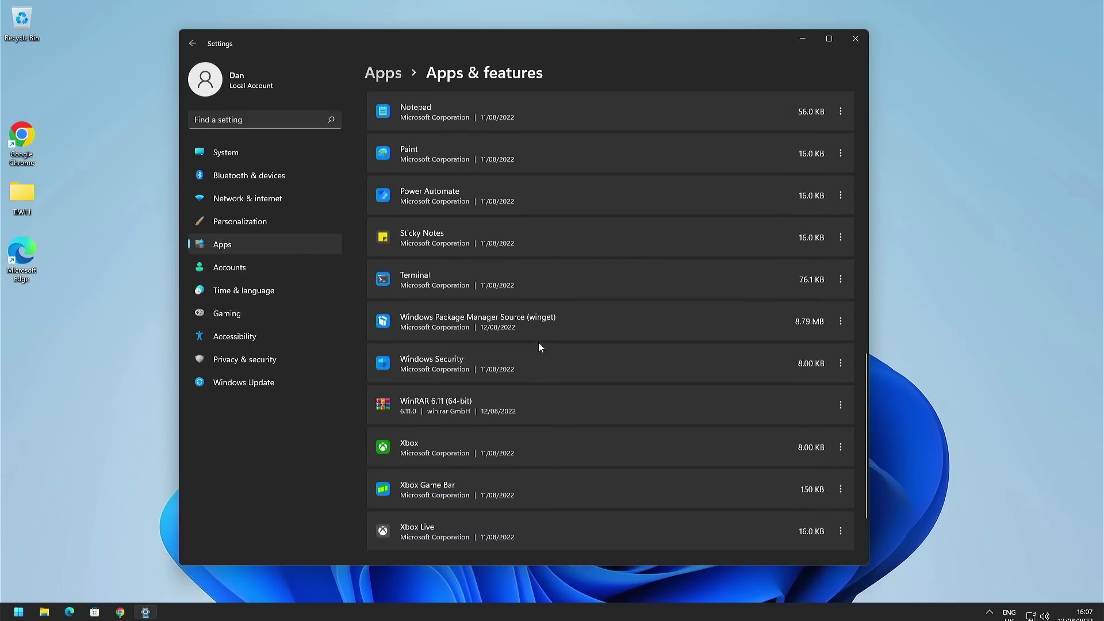
{"action": "scroll", "coordinate": [539, 357], "scroll_direction": "down", "scroll_amount": 2}
{"action": "scroll", "coordinate": [610, 345], "scroll_direction": "up", "scroll_amount": 10}
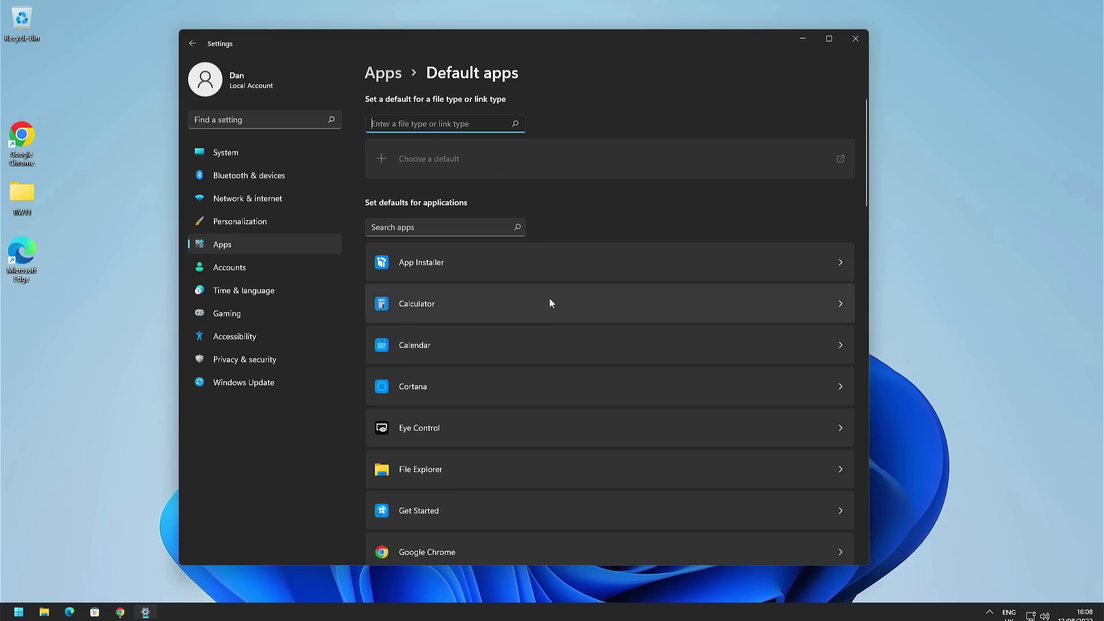
- Find Google Chrome in the Default apps list and open its default settings
{"action": "scroll", "coordinate": [550, 299], "scroll_direction": "down", "scroll_amount": 15}
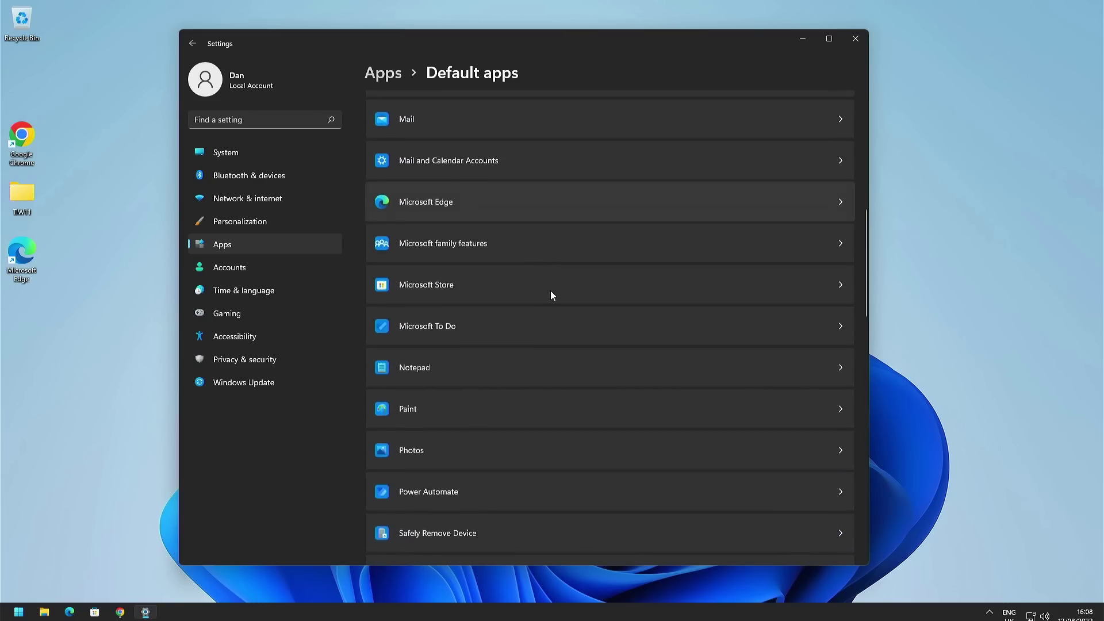
{"action": "scroll", "coordinate": [540, 339], "scroll_direction": "up", "scroll_amount": 10}
{"action": "scroll", "coordinate": [544, 334], "scroll_direction": "up", "scroll_amount": 5}
{"action": "scroll", "coordinate": [542, 322], "scroll_direction": "down", "scroll_amount": 3}
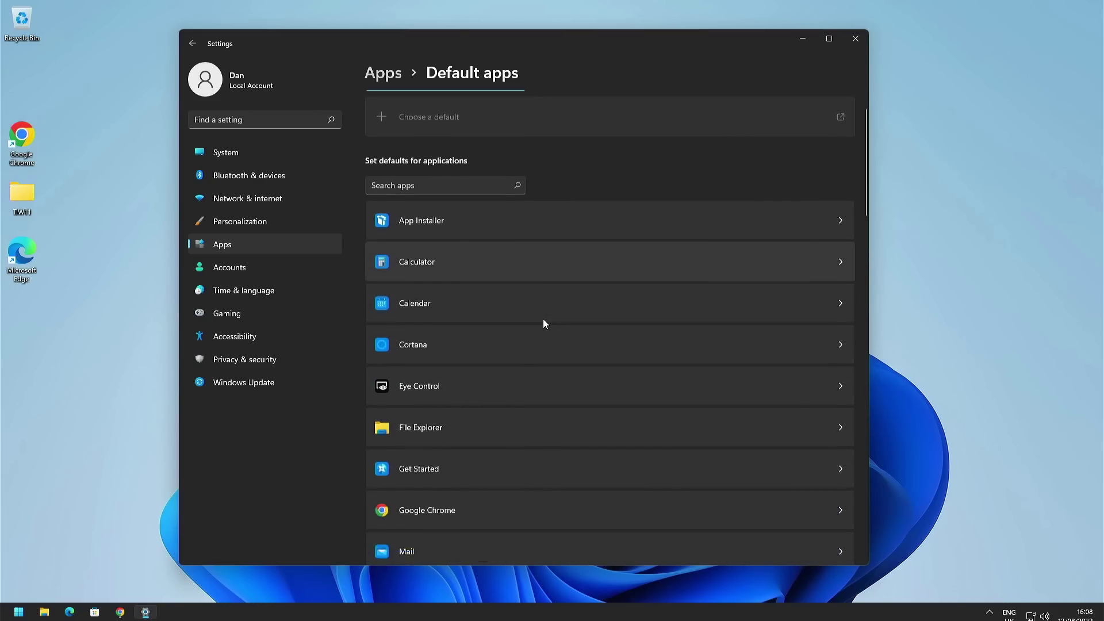
{"action": "left_click", "coordinate": [507, 410]}
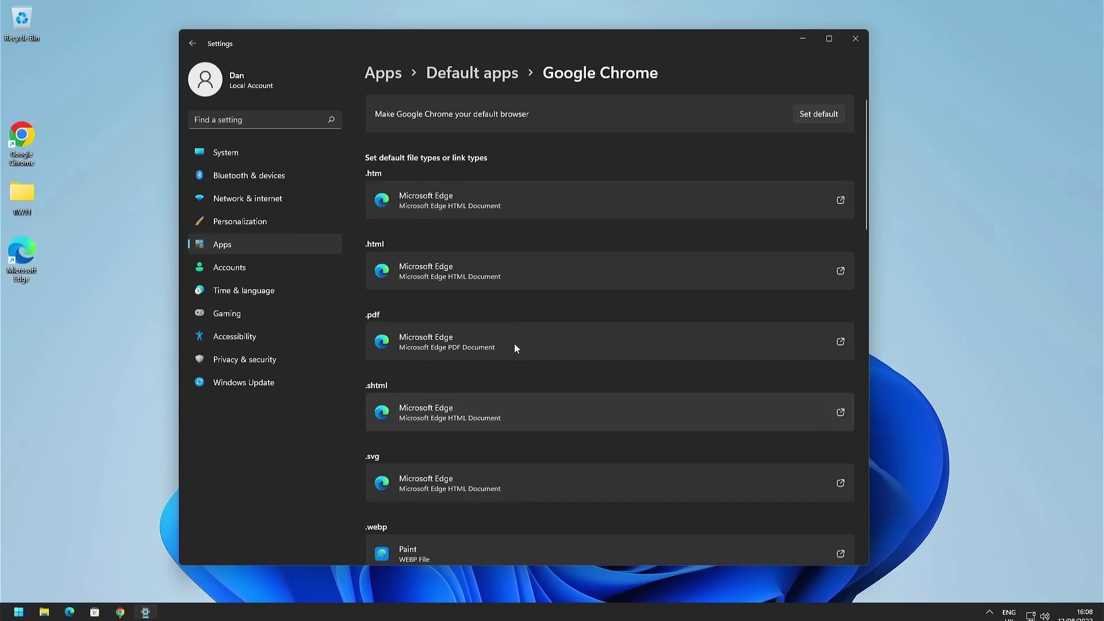
- Set Google Chrome as the default browser for .htm and .html, then return to Apps
{"action": "scroll", "coordinate": [525, 300], "scroll_direction": "down", "scroll_amount": 6}
{"action": "scroll", "coordinate": [525, 303], "scroll_direction": "down", "scroll_amount": 8}
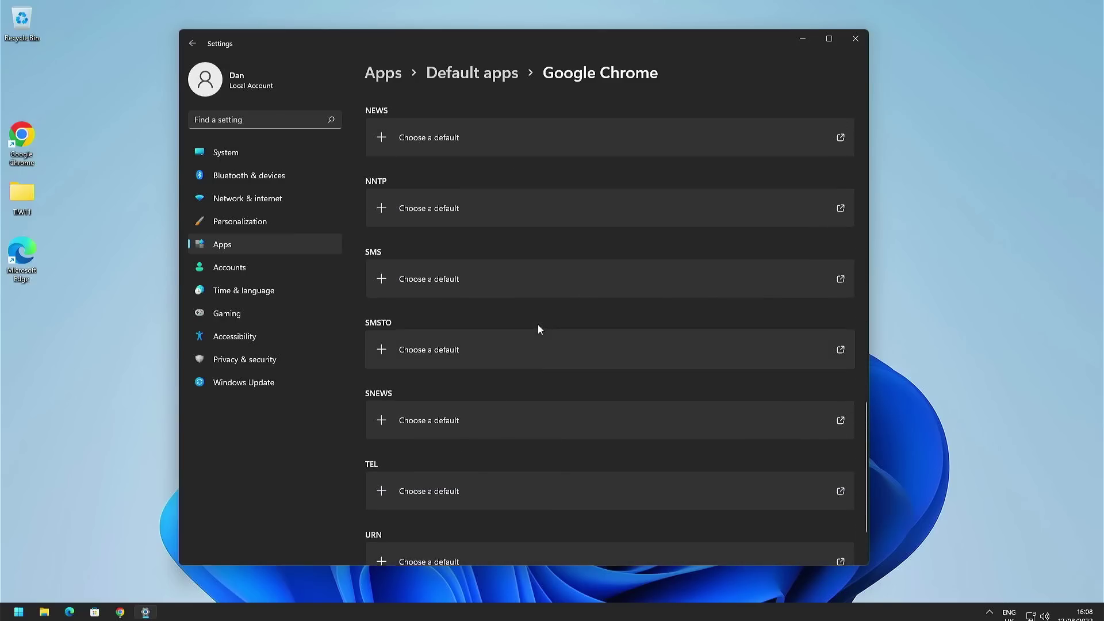
{"action": "scroll", "coordinate": [540, 328], "scroll_direction": "up", "scroll_amount": 15}
{"action": "scroll", "coordinate": [525, 320], "scroll_direction": "down", "scroll_amount": 5}
{"action": "scroll", "coordinate": [529, 321], "scroll_direction": "down", "scroll_amount": 6}
{"action": "scroll", "coordinate": [530, 321], "scroll_direction": "up", "scroll_amount": 12}
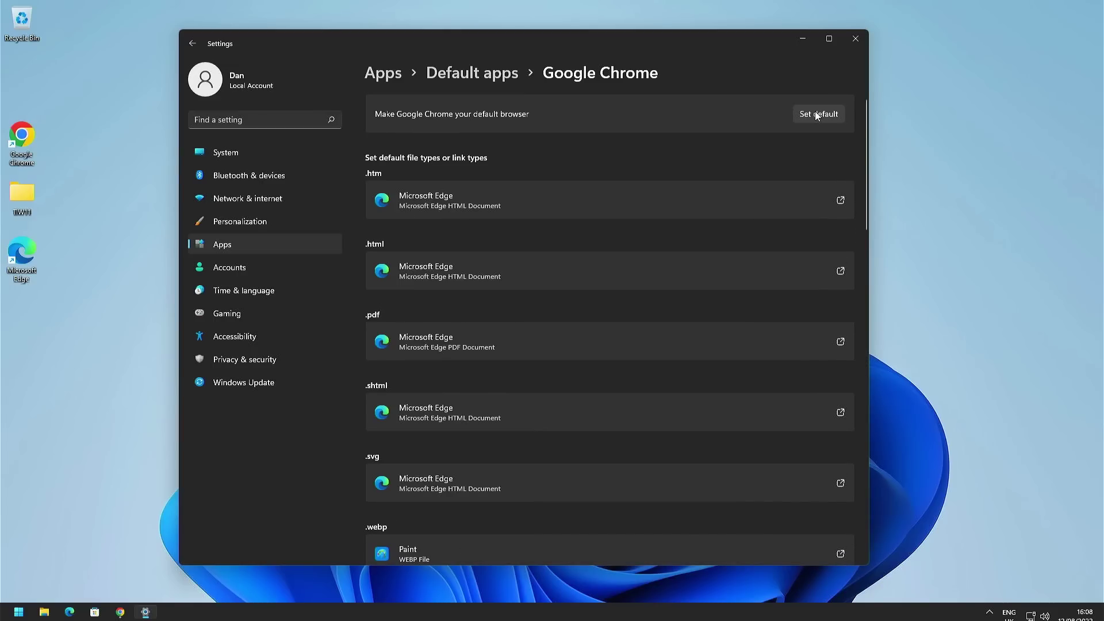
{"action": "left_click", "coordinate": [810, 114]}
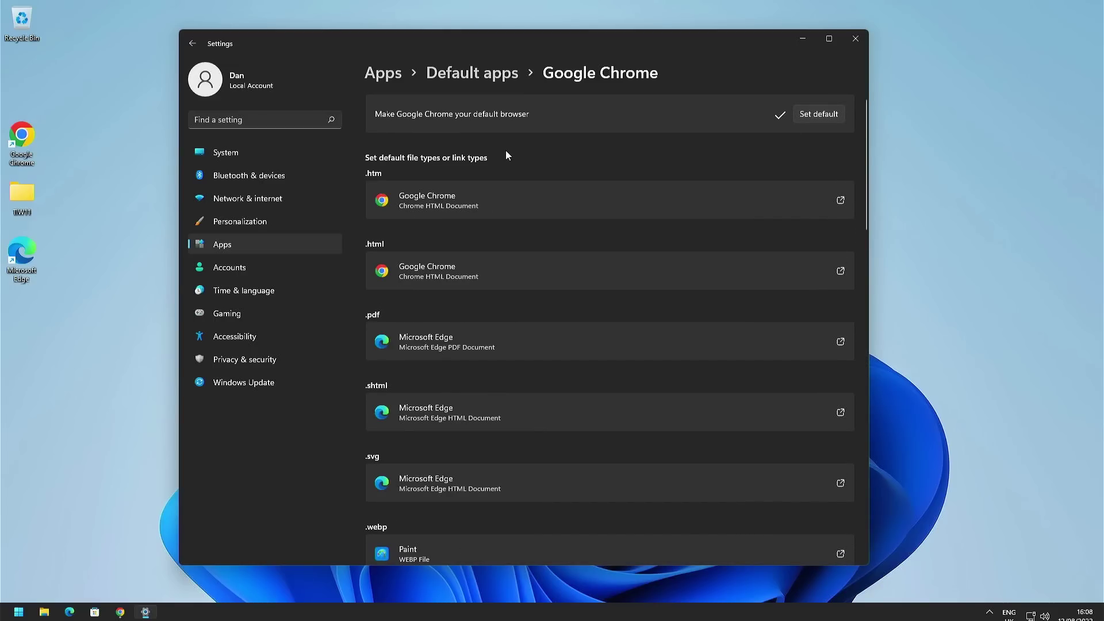
{"action": "left_click", "coordinate": [476, 73]}
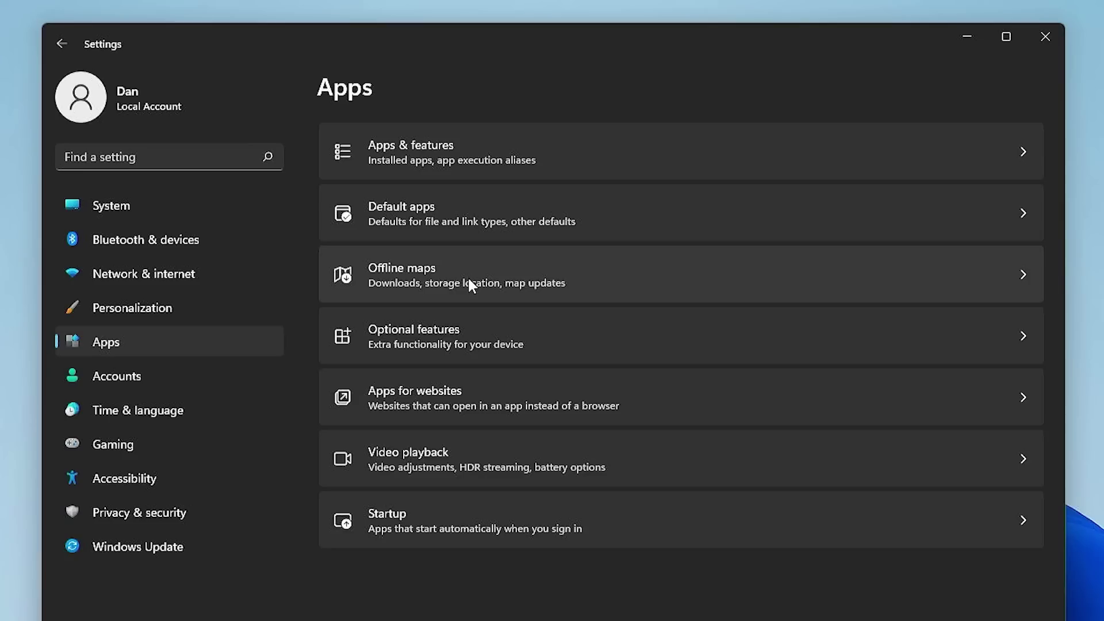
- Switch off all three Microsoft To Do links under Apps for websites
{"action": "left_click", "coordinate": [468, 280]}
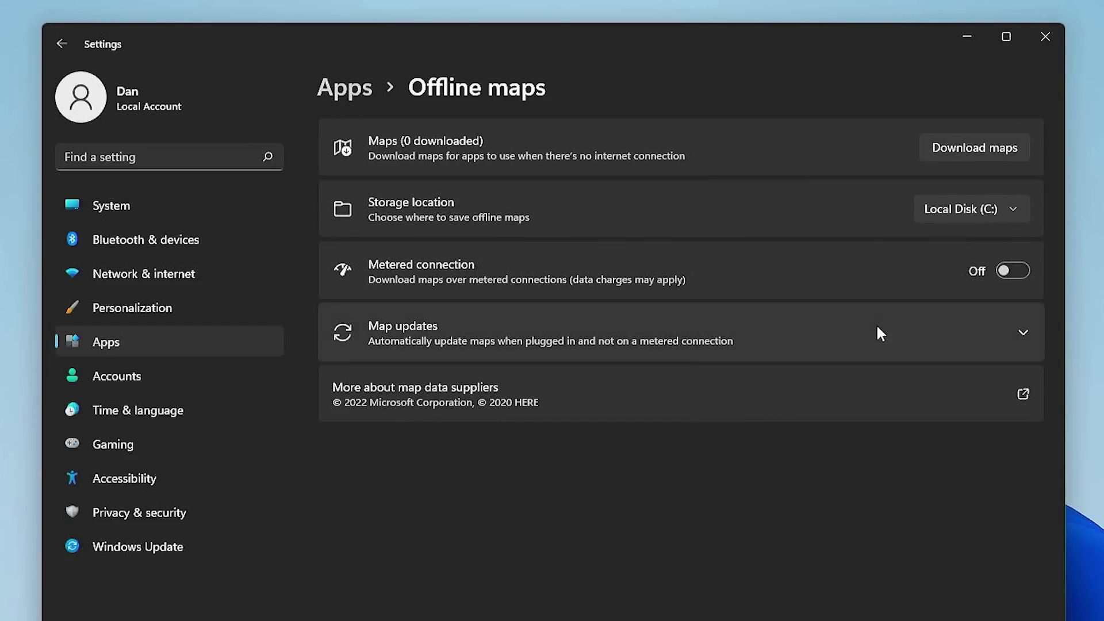
{"action": "key", "text": "alt+Left"}
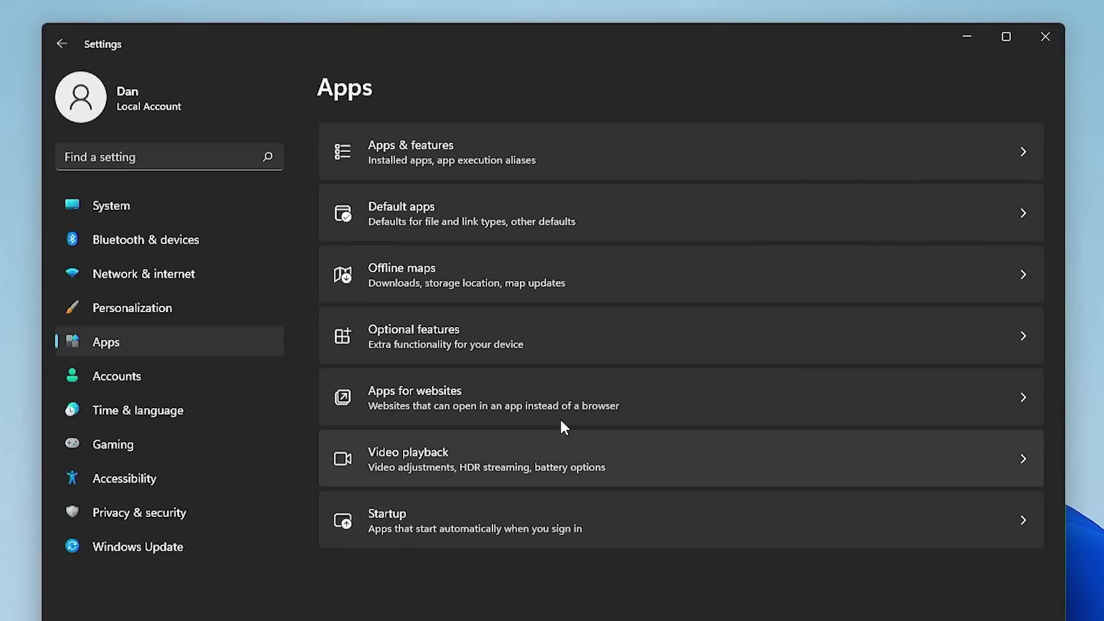
{"action": "left_click", "coordinate": [471, 405]}
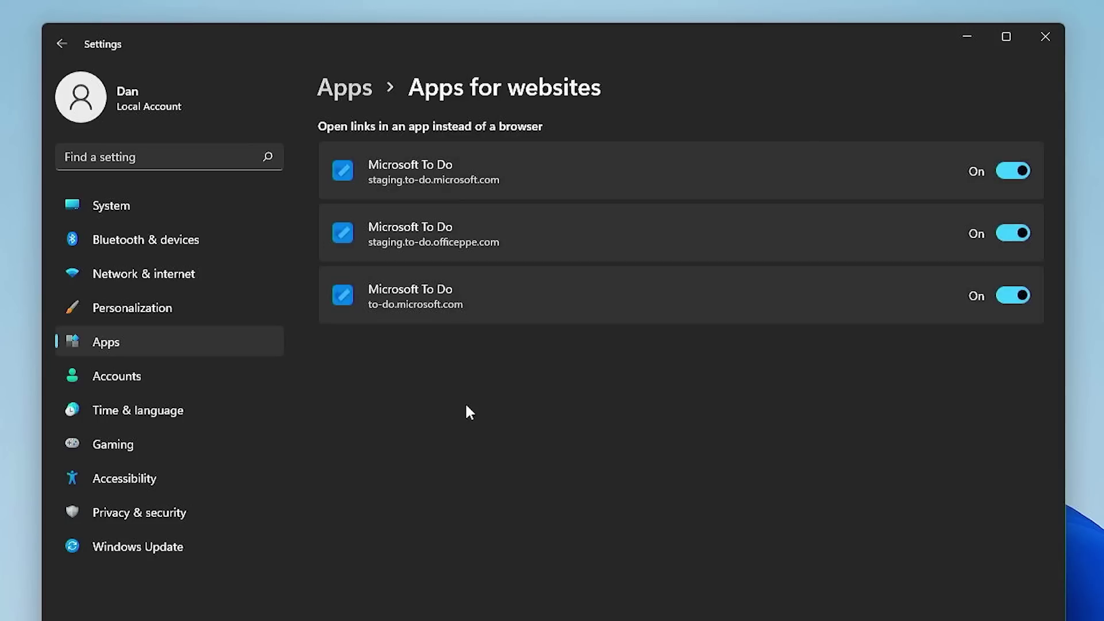
{"action": "left_click", "coordinate": [1011, 170]}
{"action": "left_click", "coordinate": [1015, 233]}
{"action": "left_click", "coordinate": [1019, 295]}
{"action": "key", "text": "alt+Left"}
- Set Video playback battery options to Optimize for video quality
{"action": "left_click", "coordinate": [482, 453]}
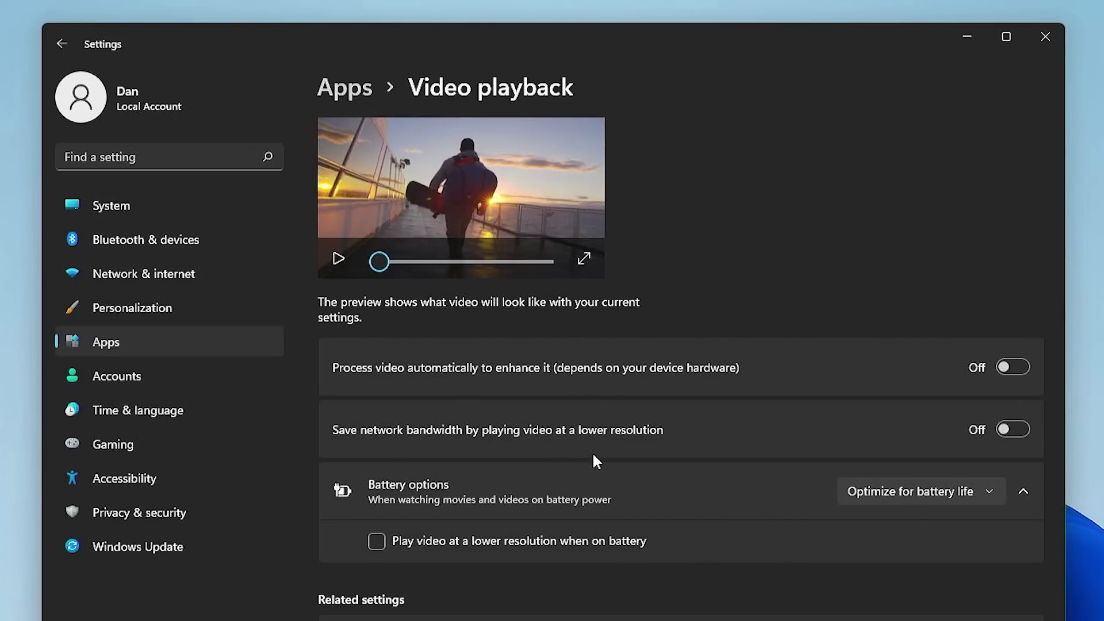
{"action": "left_click", "coordinate": [932, 489]}
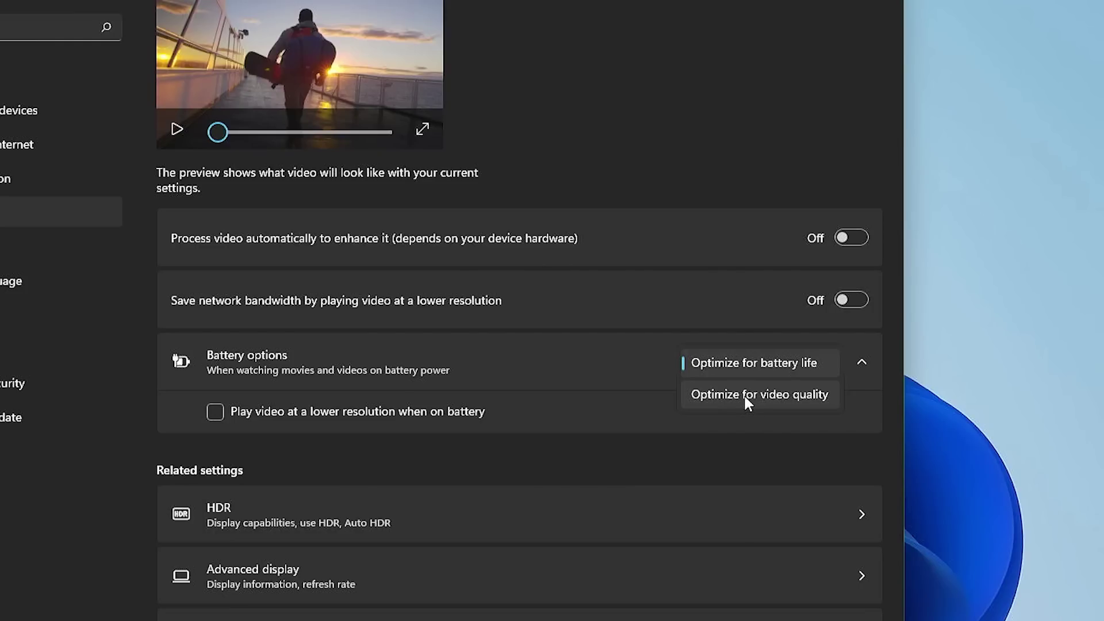
{"action": "left_click", "coordinate": [907, 524]}
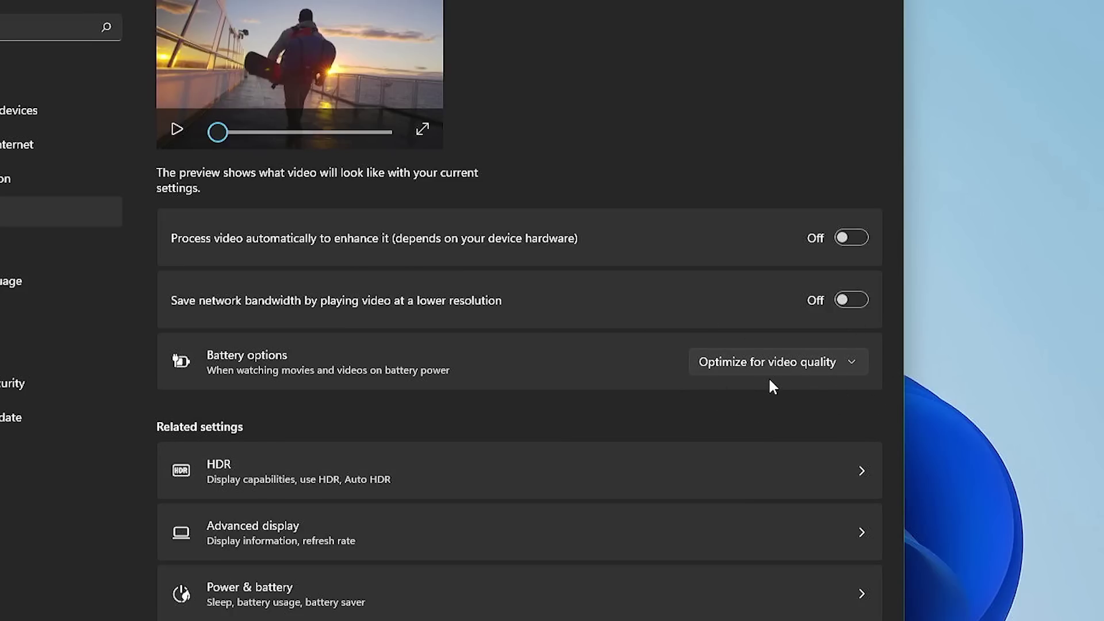
{"action": "left_click", "coordinate": [798, 375]}
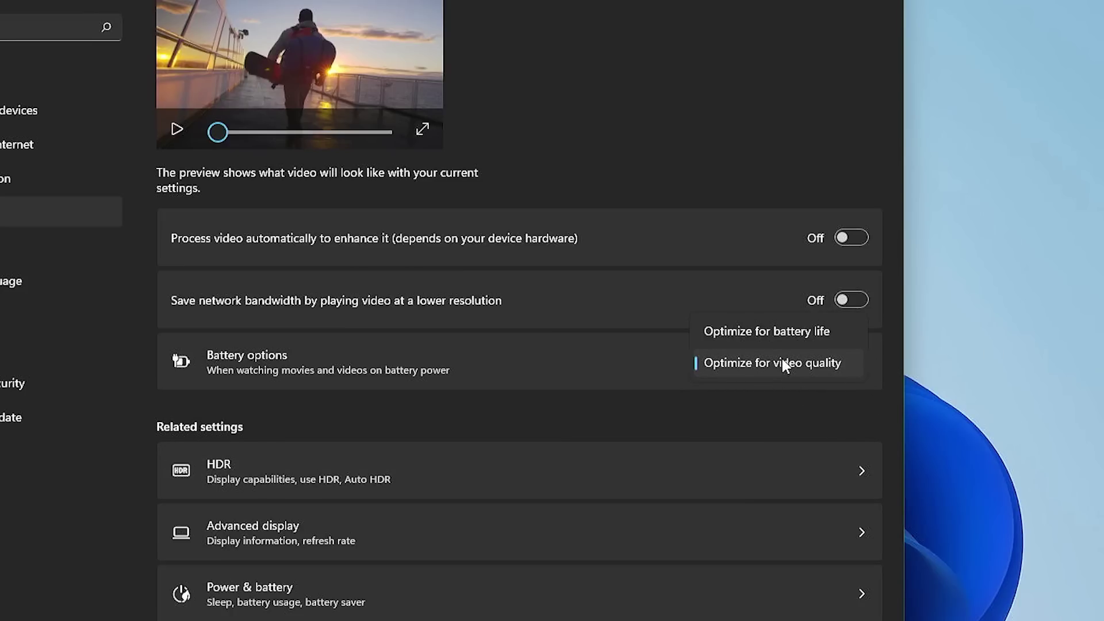
{"action": "left_click", "coordinate": [783, 361]}
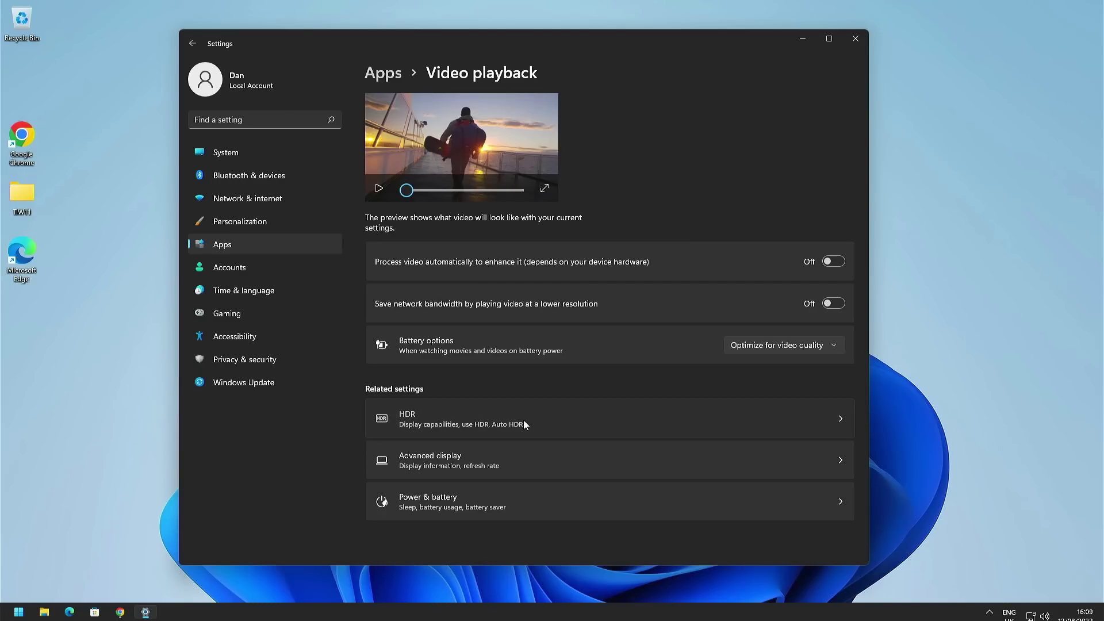
- Change the refresh rate in Advanced display from 59.94 Hz to 60 Hz and keep it
{"action": "left_click", "coordinate": [391, 466]}
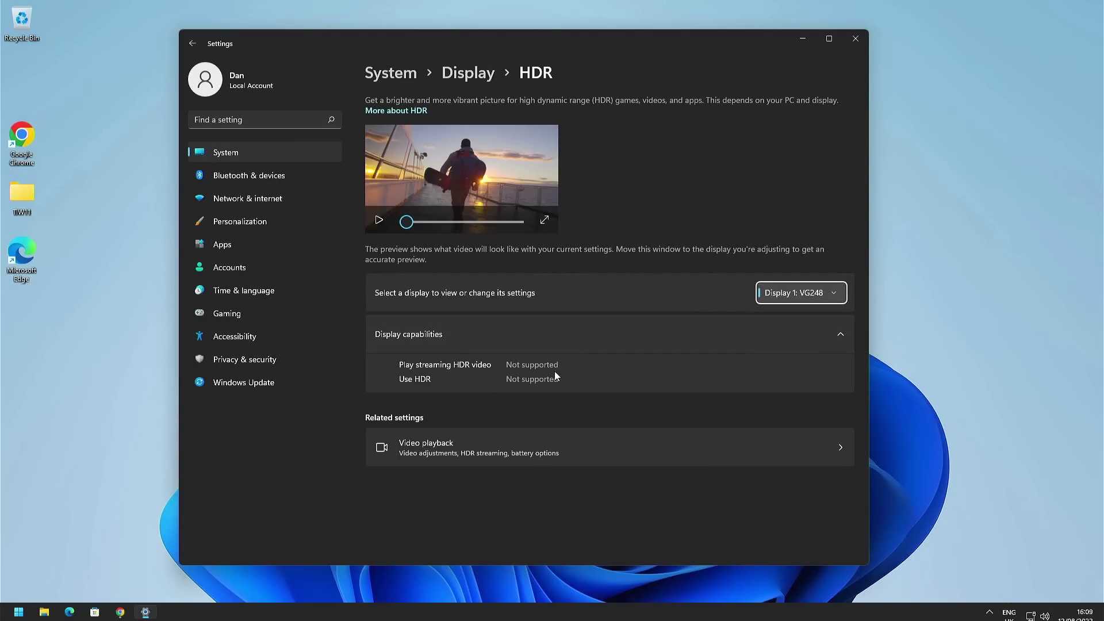
{"action": "left_click", "coordinate": [466, 77]}
{"action": "scroll", "coordinate": [475, 345], "scroll_direction": "down", "scroll_amount": 5}
{"action": "left_click", "coordinate": [475, 364]}
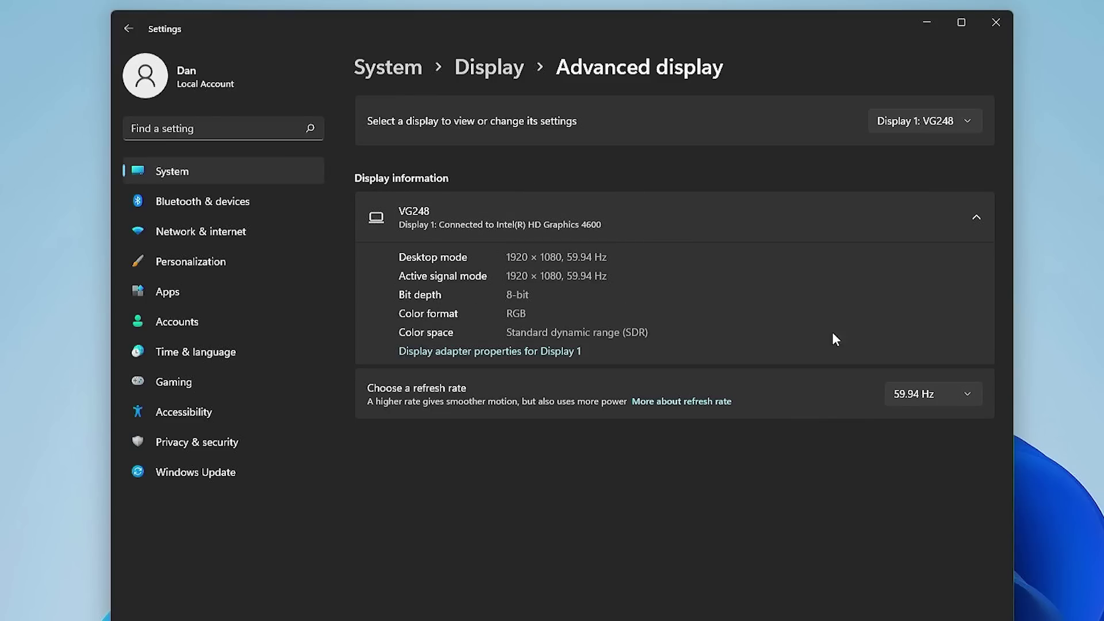
{"action": "left_click", "coordinate": [941, 388]}
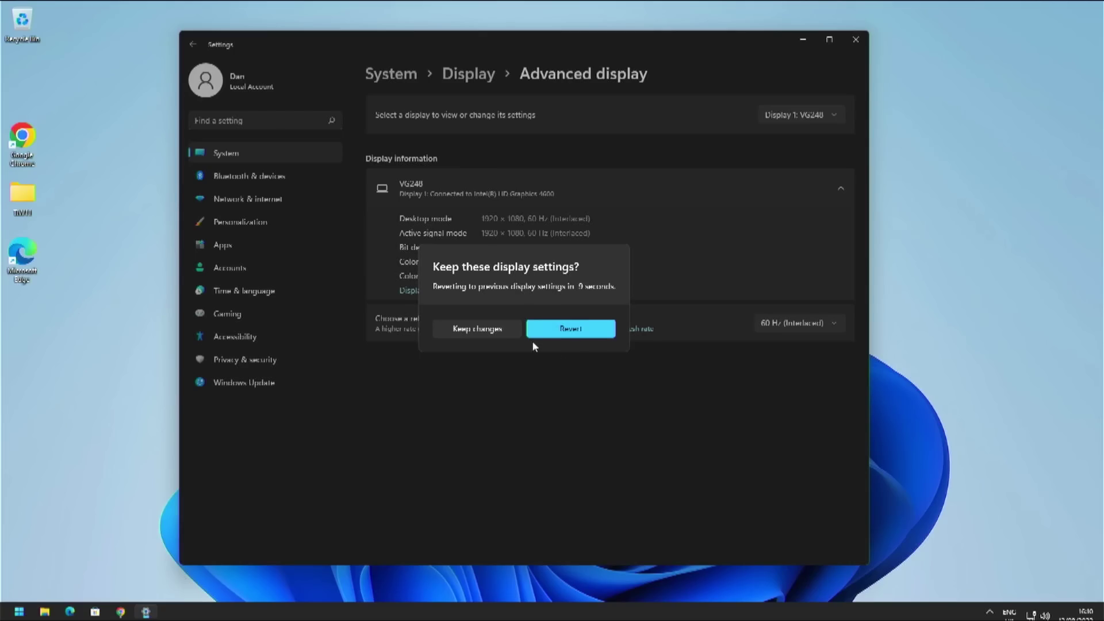
{"action": "left_click", "coordinate": [478, 330]}
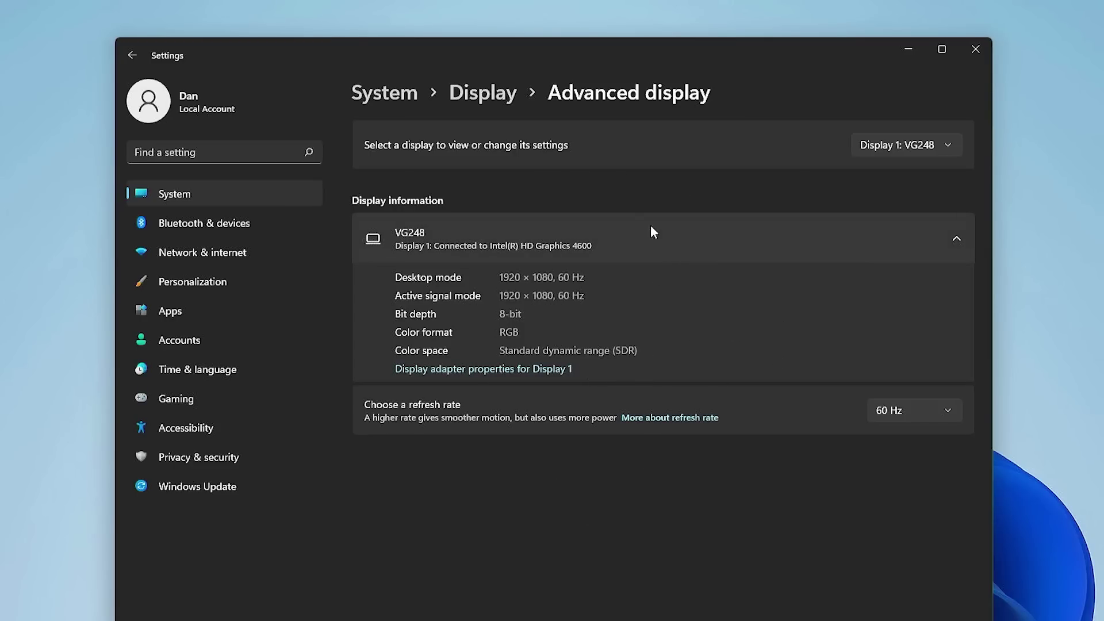
- Review the Xbox Game Bar, Captures, graphics and Game Mode pages under Gaming
{"action": "left_click", "coordinate": [488, 92]}
{"action": "left_click", "coordinate": [176, 399]}
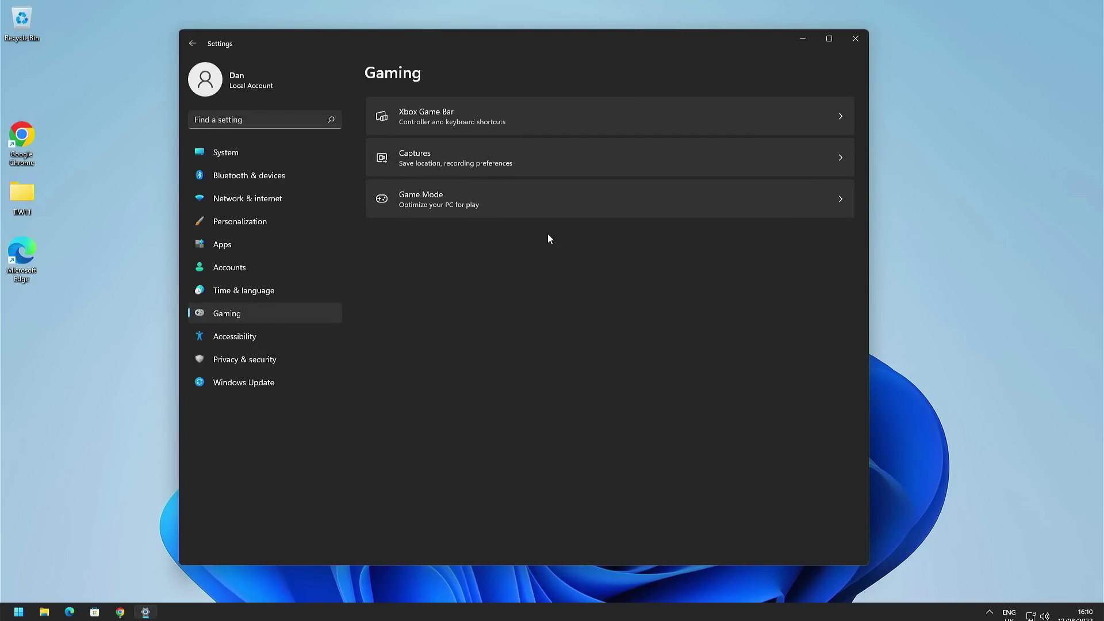
{"action": "left_click", "coordinate": [484, 118]}
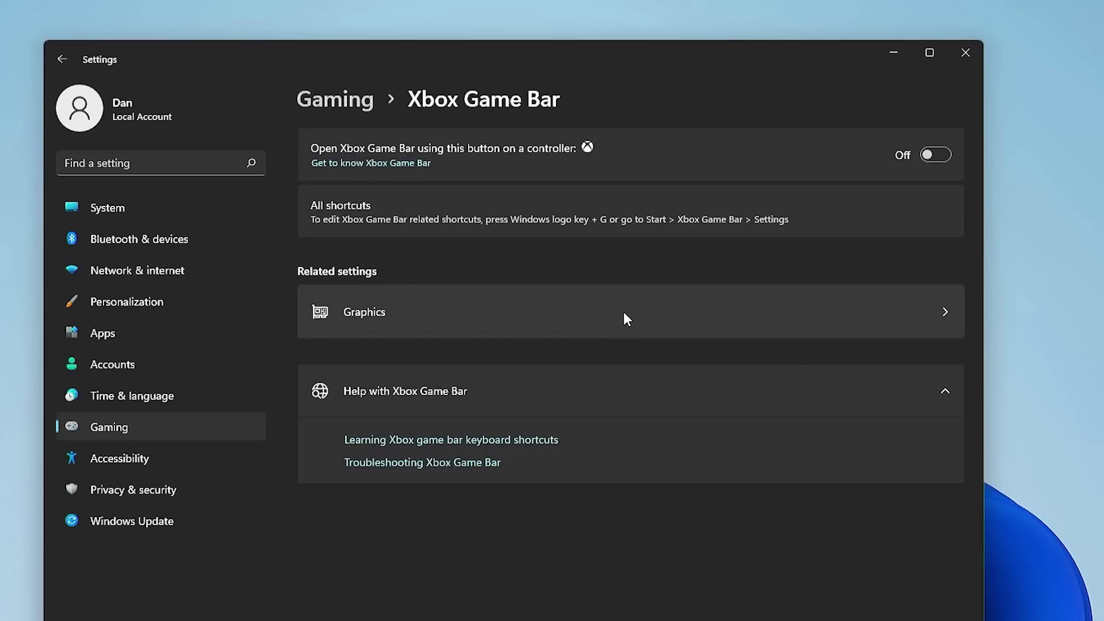
{"action": "left_click", "coordinate": [366, 101]}
{"action": "left_click", "coordinate": [469, 209]}
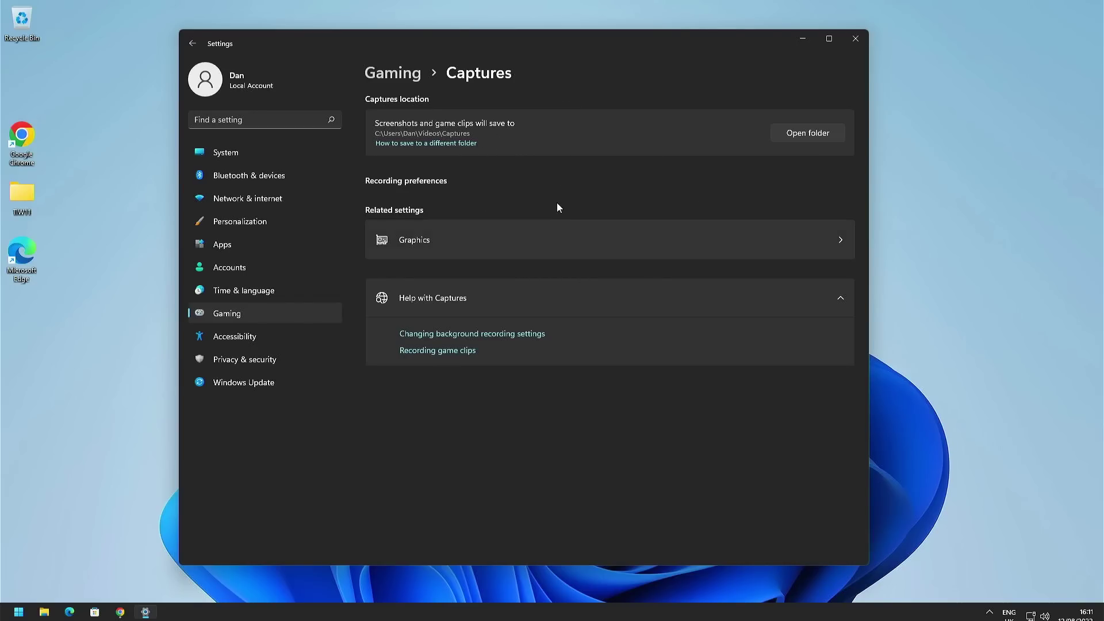
{"action": "left_click", "coordinate": [555, 247]}
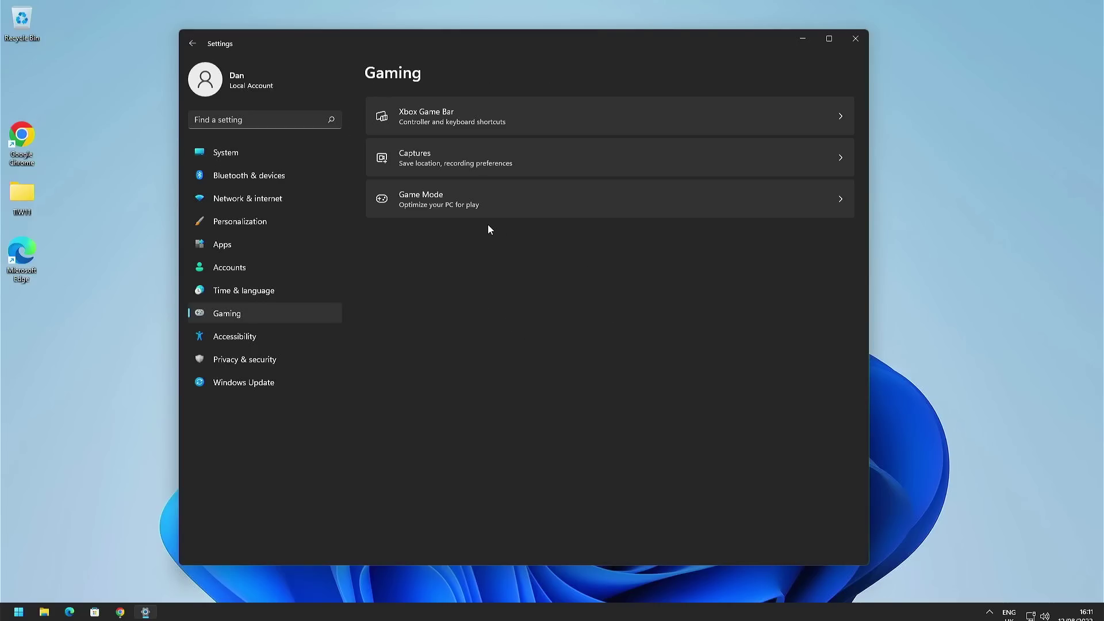
{"action": "left_click", "coordinate": [460, 207]}
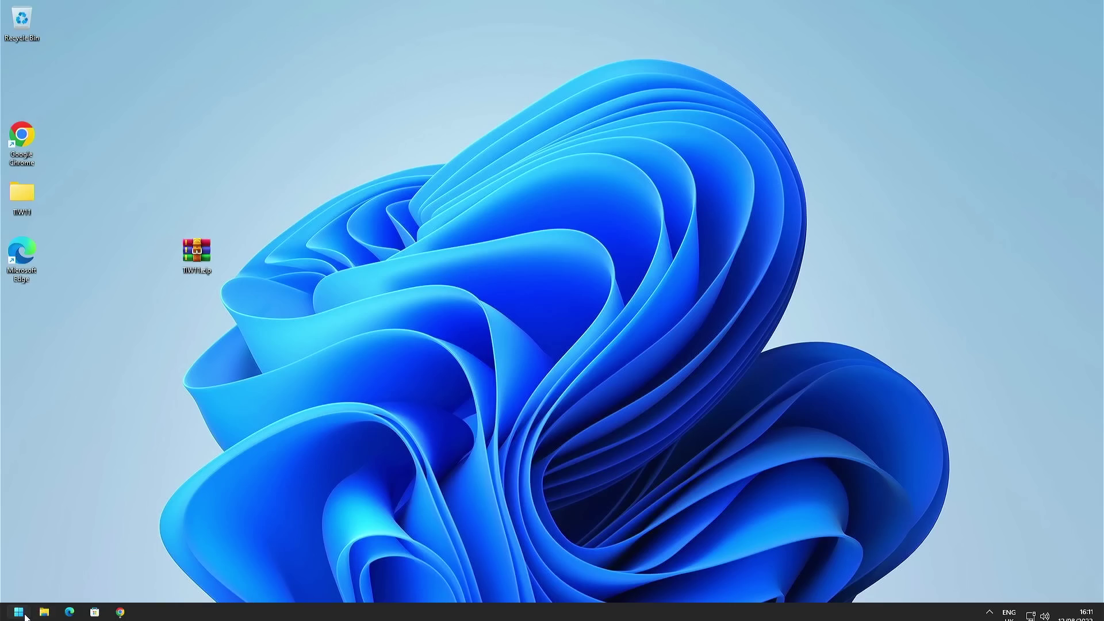
- Search 'mouse' and untick Enhance pointer precision in Mouse Properties' Pointer Options
{"action": "left_click", "coordinate": [21, 613]}
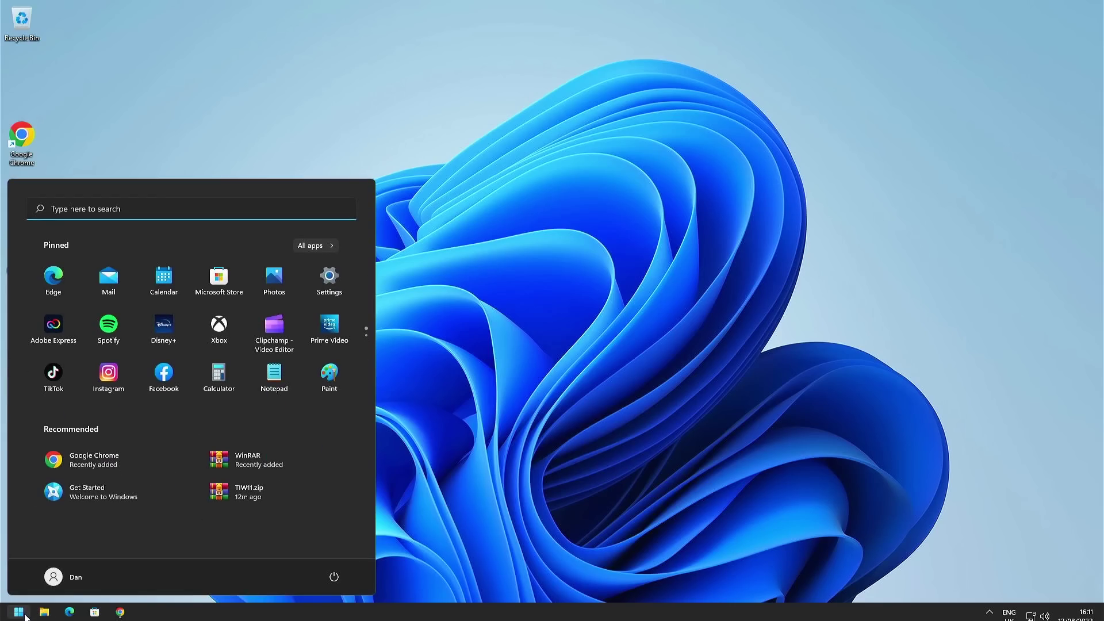
{"action": "type", "text": "mouse"}
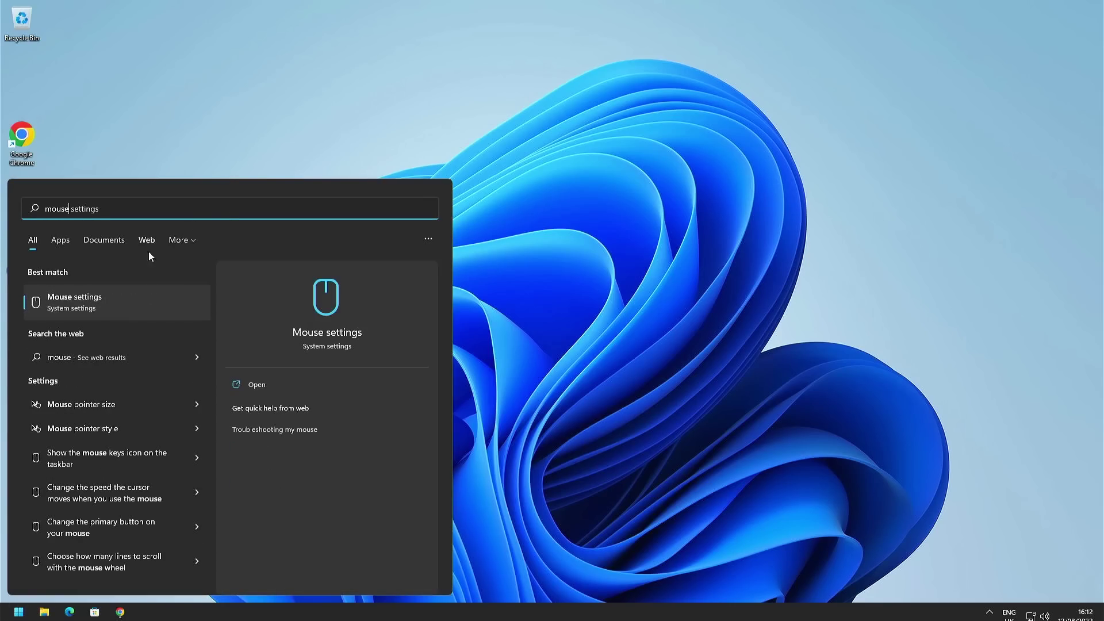
{"action": "left_click", "coordinate": [129, 301]}
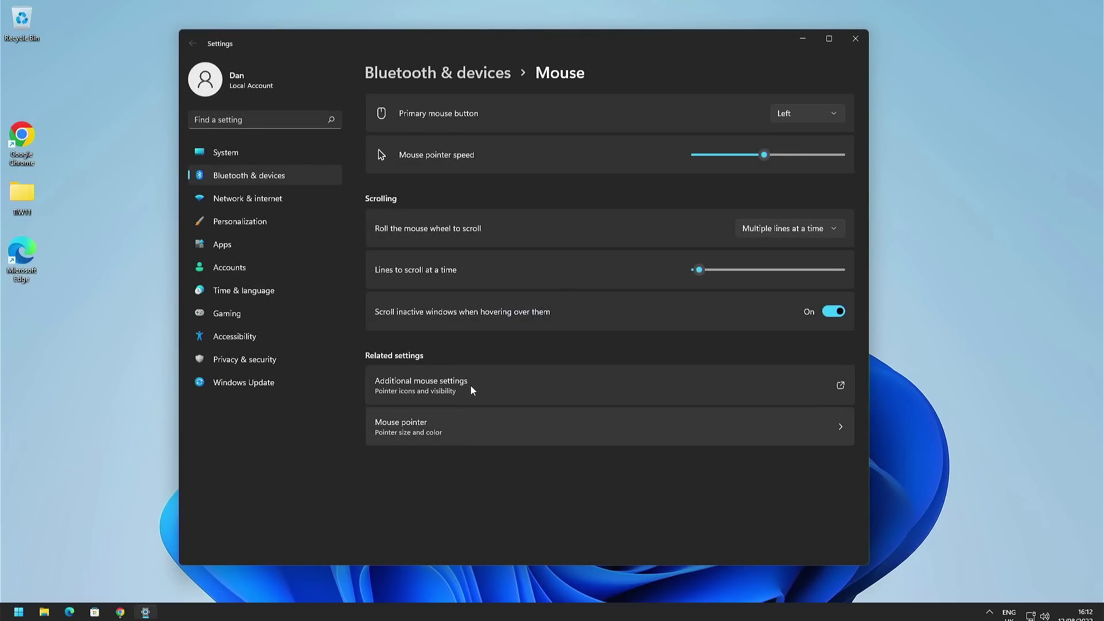
{"action": "left_click", "coordinate": [471, 385]}
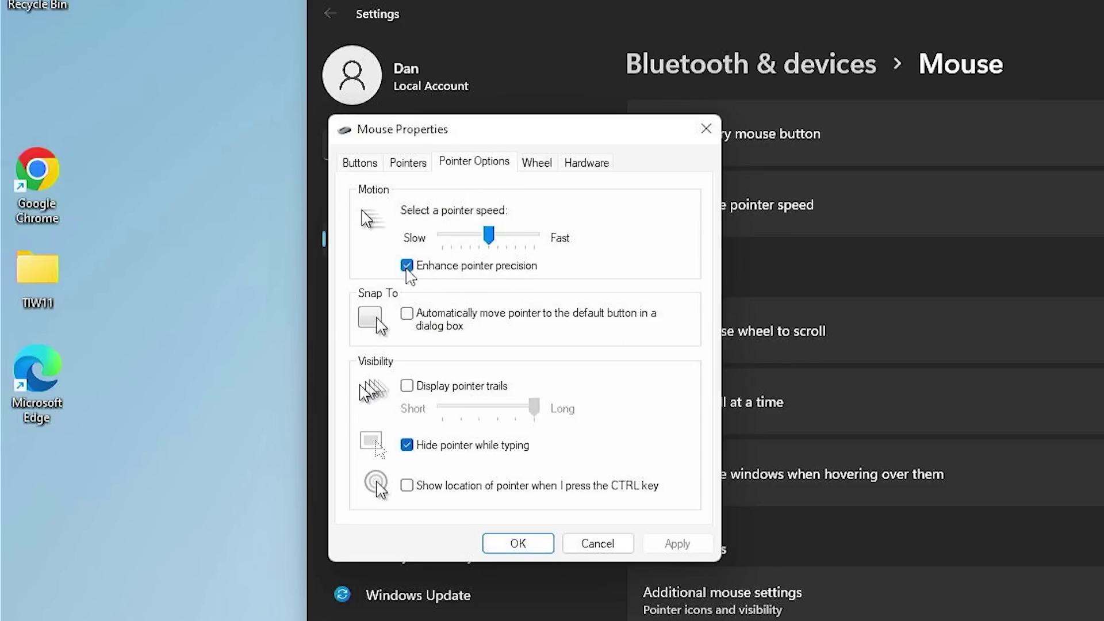
{"action": "left_click", "coordinate": [404, 265]}
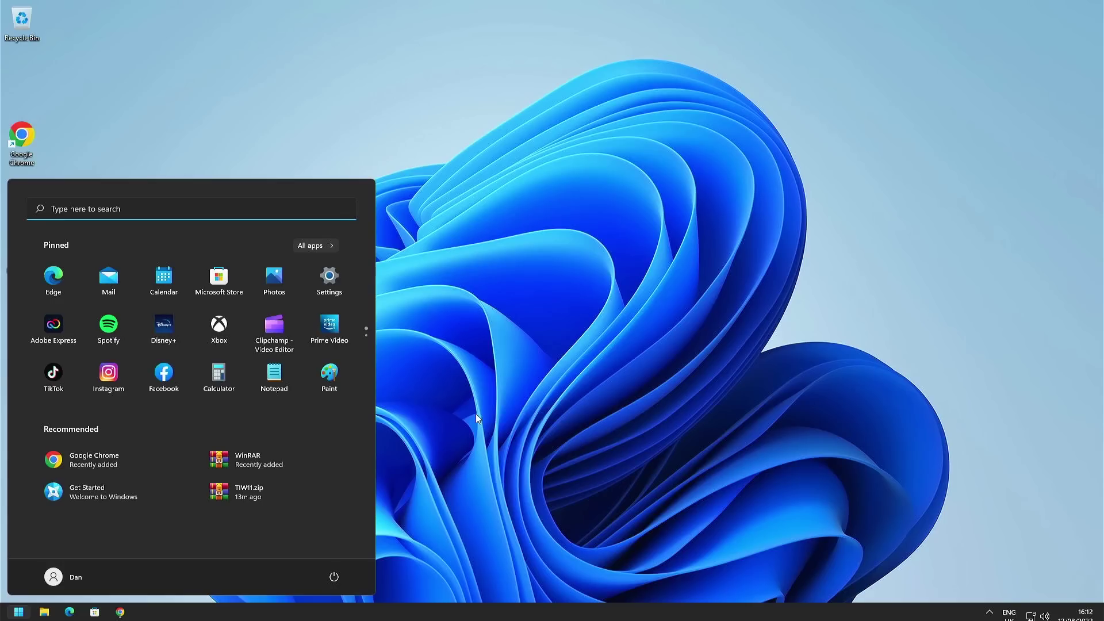
- Open Power Options in Control Panel and select the High performance plan
{"action": "type", "text": "control"}
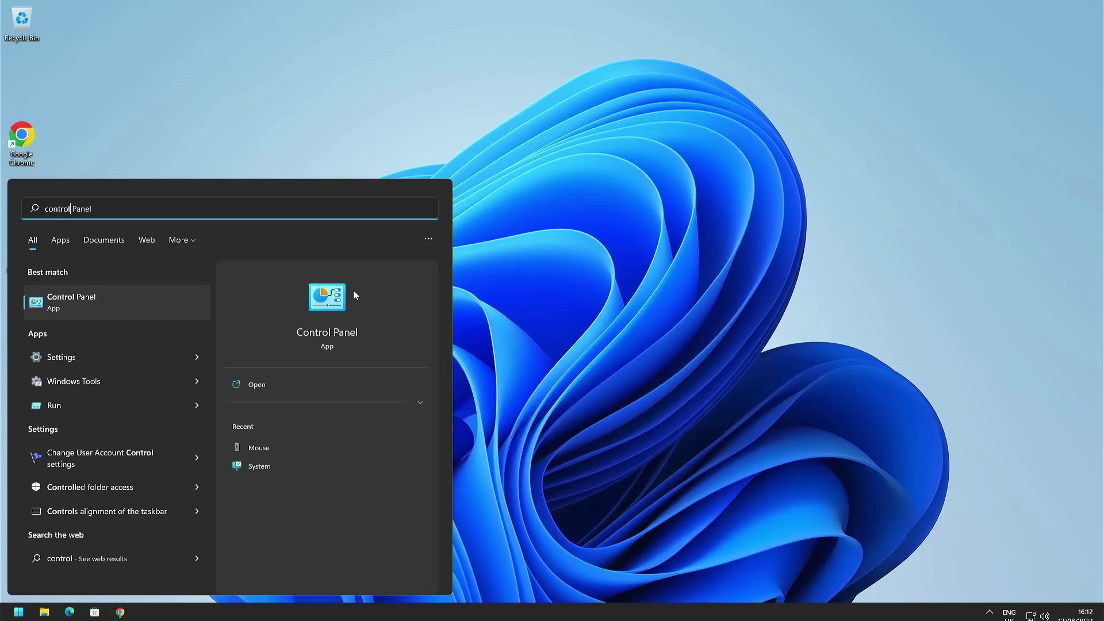
{"action": "left_click", "coordinate": [118, 305]}
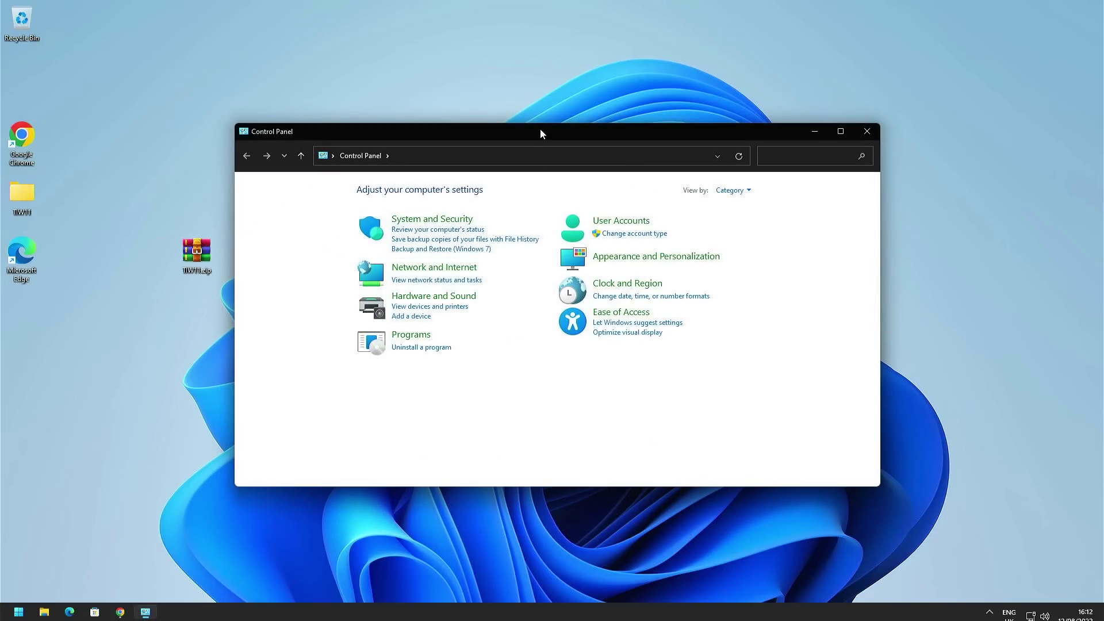
{"action": "left_click_drag", "start_coordinate": [540, 129], "coordinate": [529, 109]}
{"action": "left_click", "coordinate": [770, 129]}
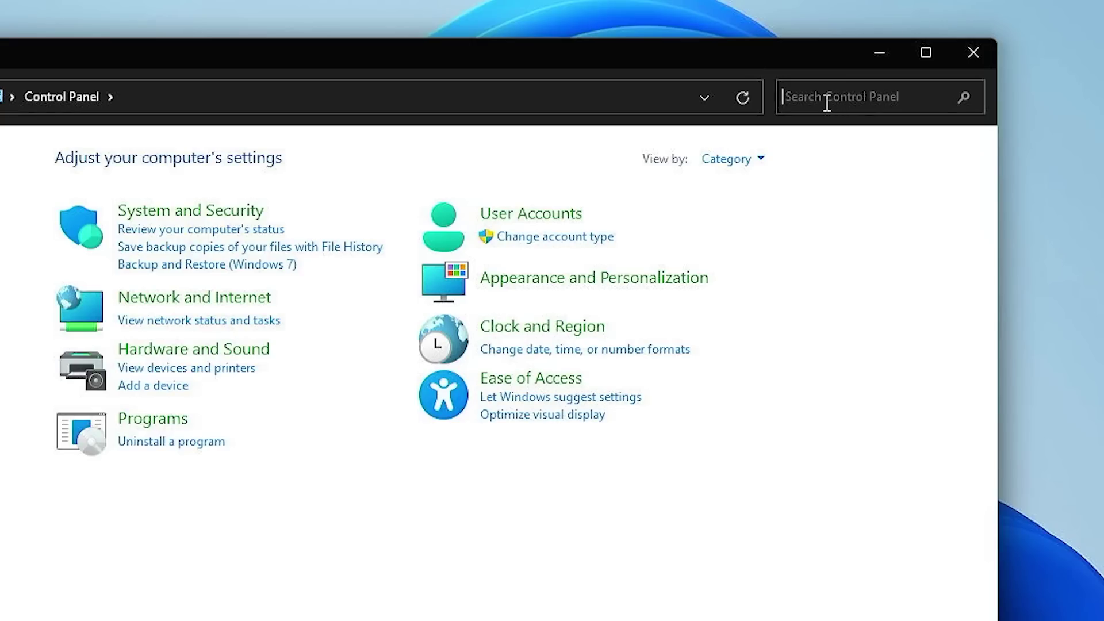
{"action": "type", "text": "power"}
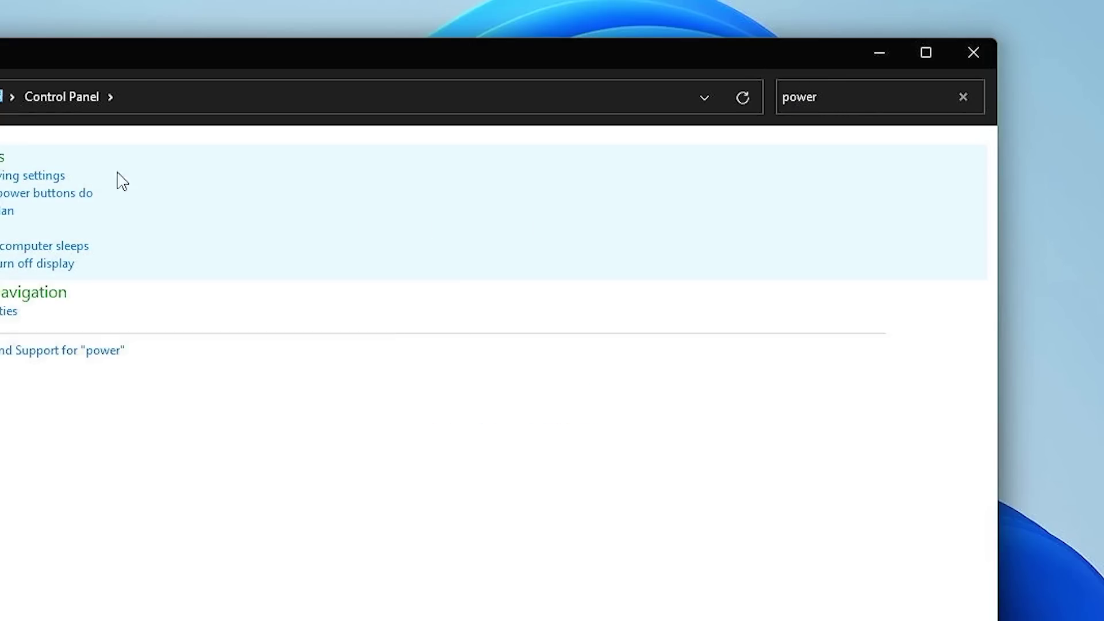
{"action": "left_click", "coordinate": [2, 158]}
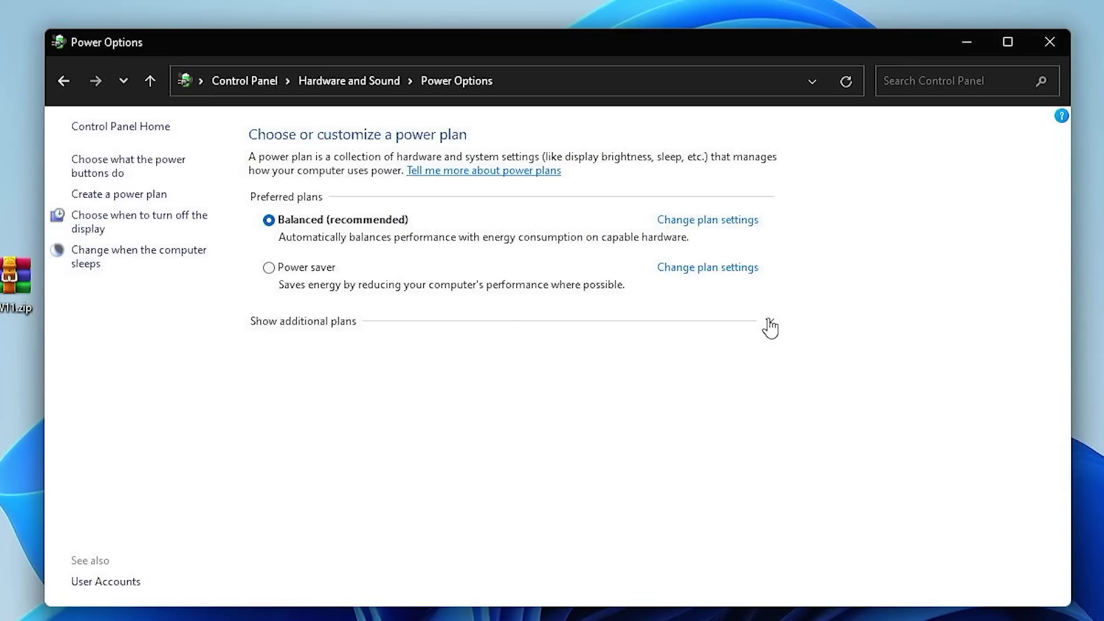
{"action": "left_click", "coordinate": [770, 325]}
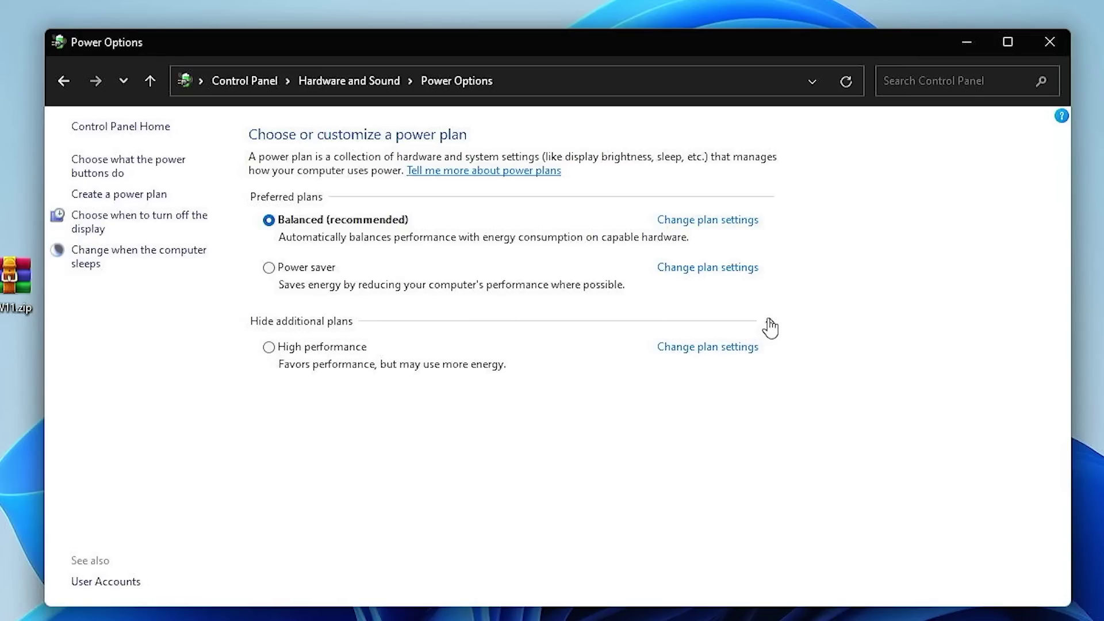
{"action": "left_click", "coordinate": [269, 348]}
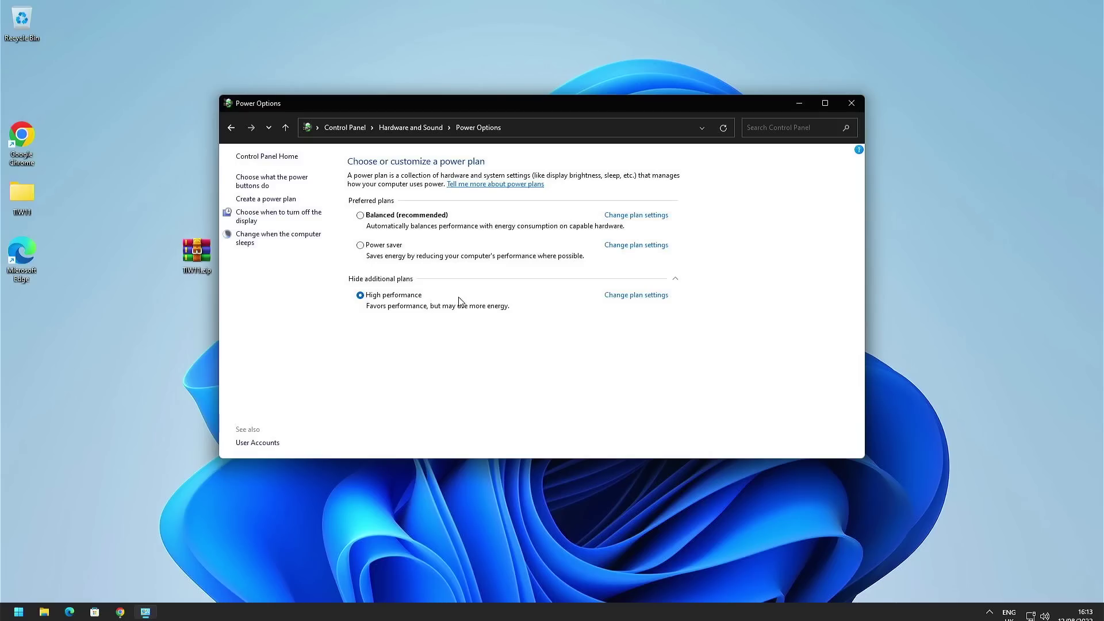
- Open and then close the High performance plan's advanced power settings
{"action": "left_click", "coordinate": [635, 295]}
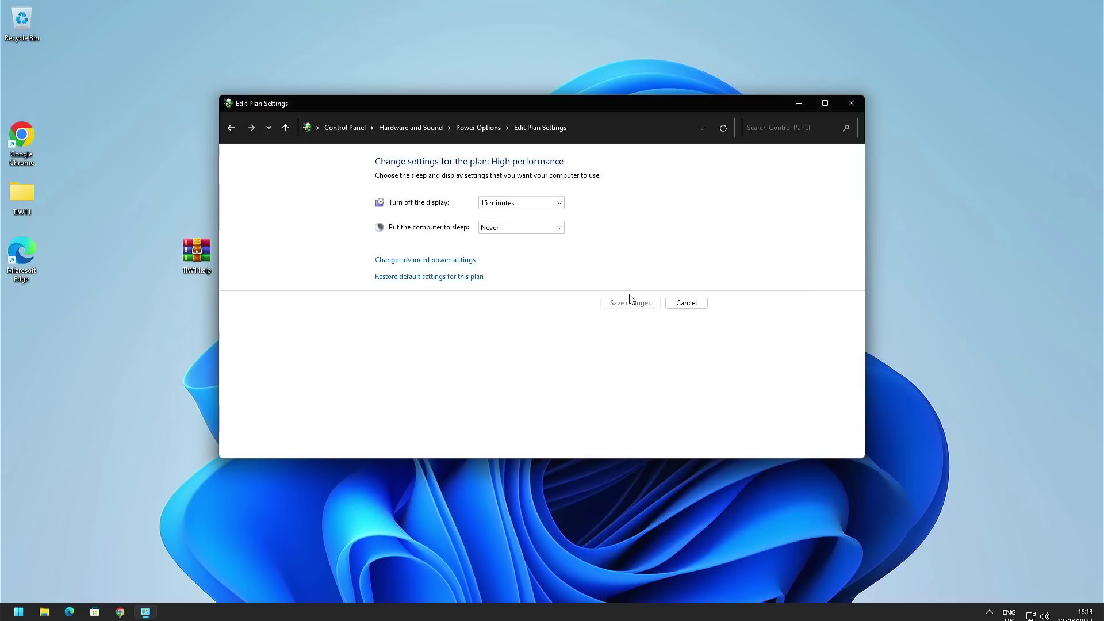
{"action": "left_click", "coordinate": [423, 262]}
{"action": "left_click", "coordinate": [282, 68]}
{"action": "left_click", "coordinate": [686, 303]}
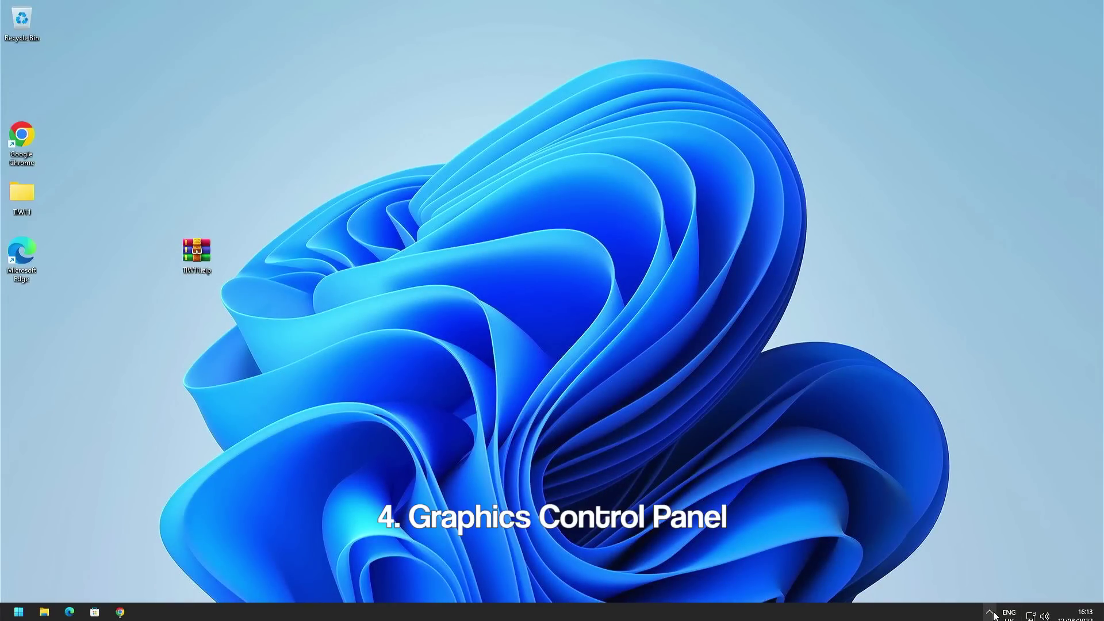
- Open the 3D settings in Intel HD Graphics Control Panel from the tray icon
{"action": "left_click", "coordinate": [992, 613]}
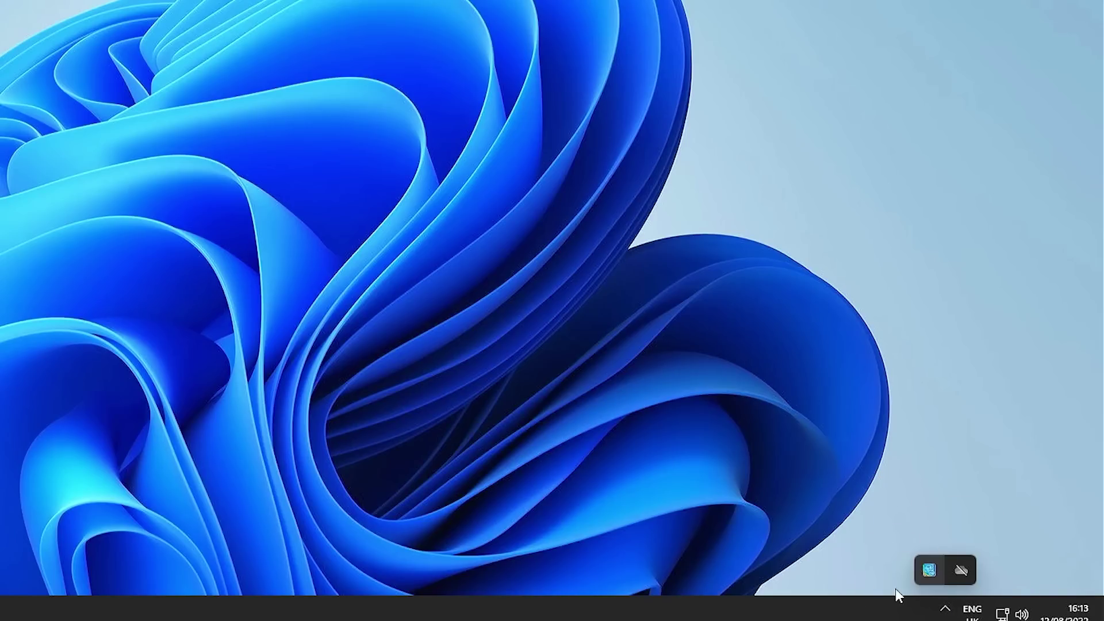
{"action": "right_click", "coordinate": [920, 575]}
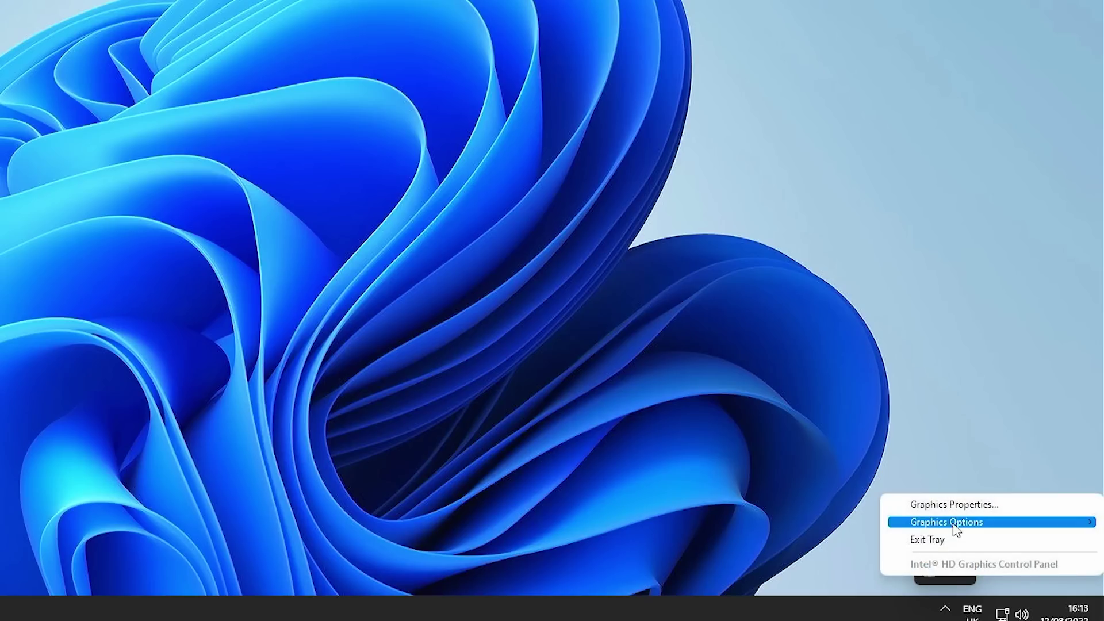
{"action": "mouse_move", "coordinate": [957, 526]}
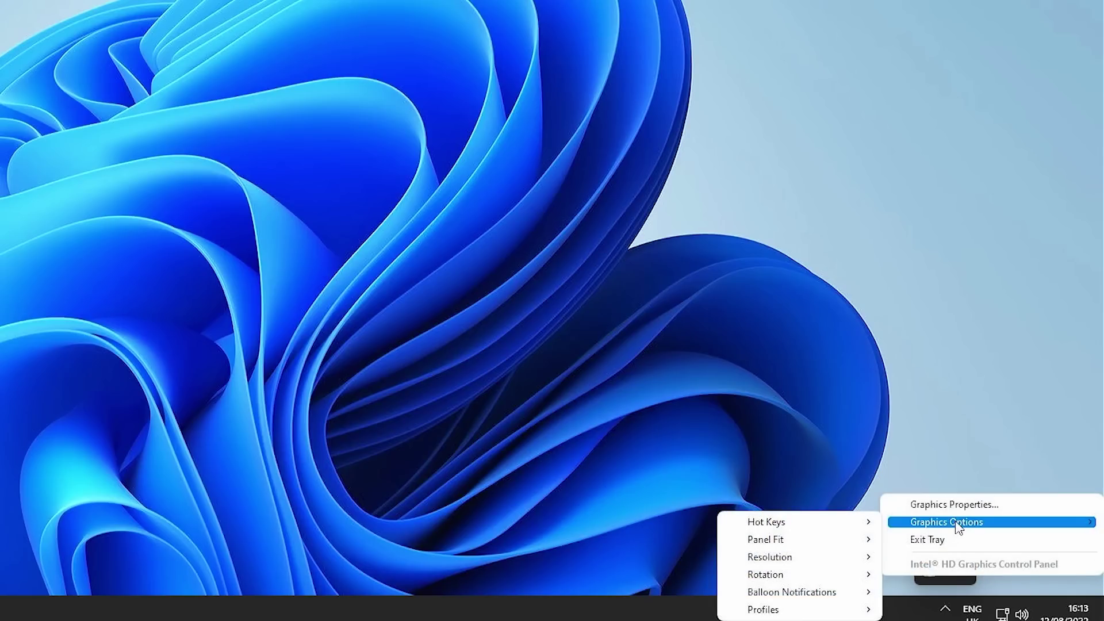
{"action": "left_click", "coordinate": [954, 505]}
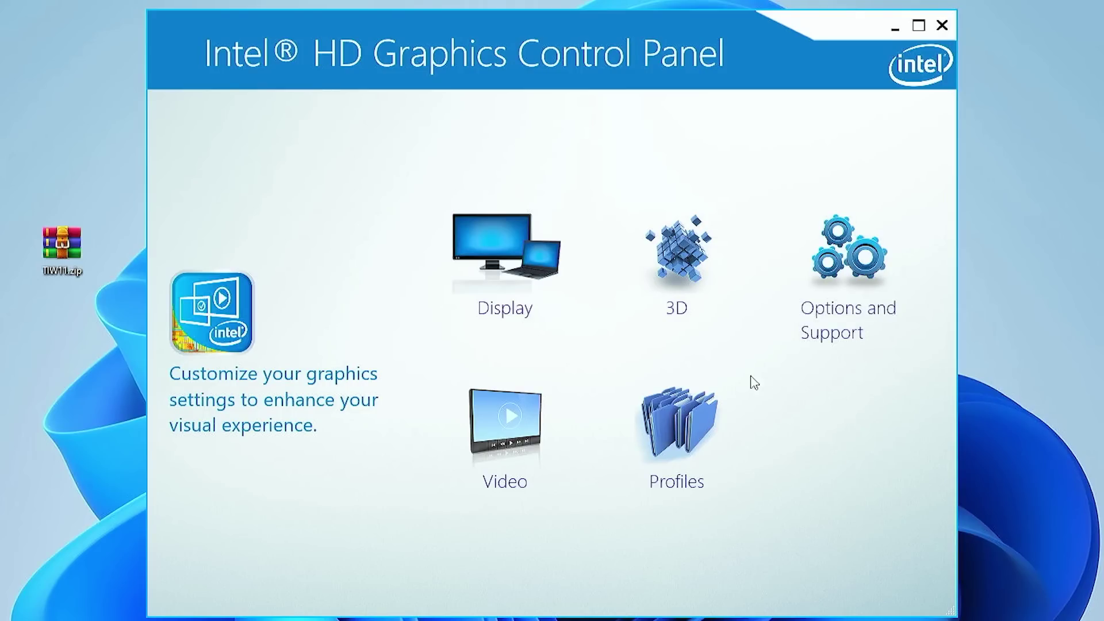
{"action": "left_click", "coordinate": [672, 251]}
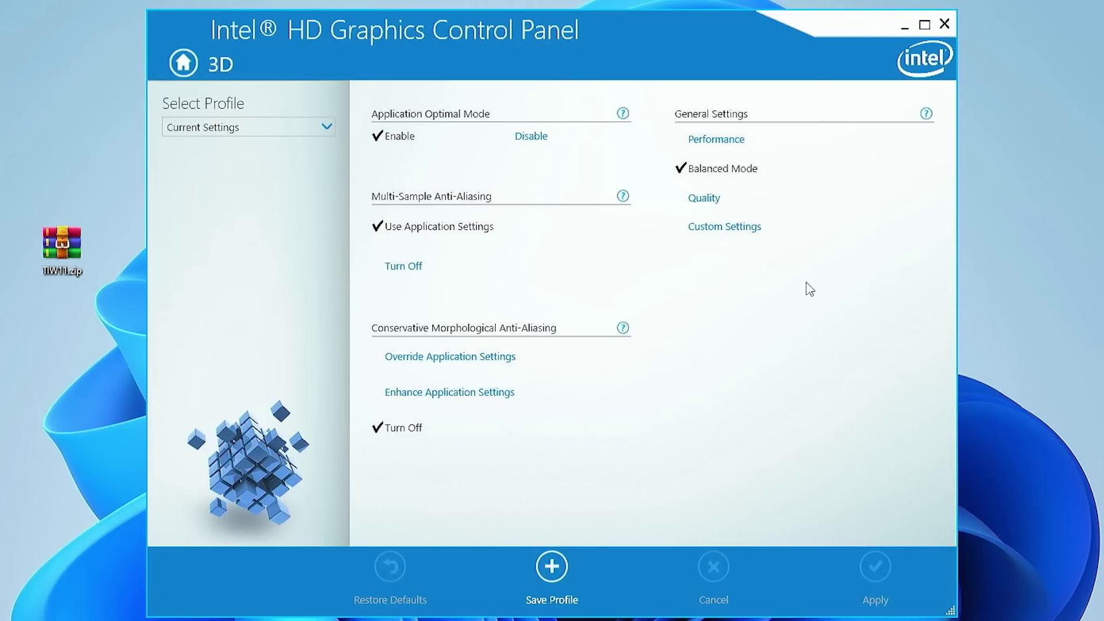
- Set 3D General Settings to Performance, apply and confirm, then return home
{"action": "left_click", "coordinate": [762, 141]}
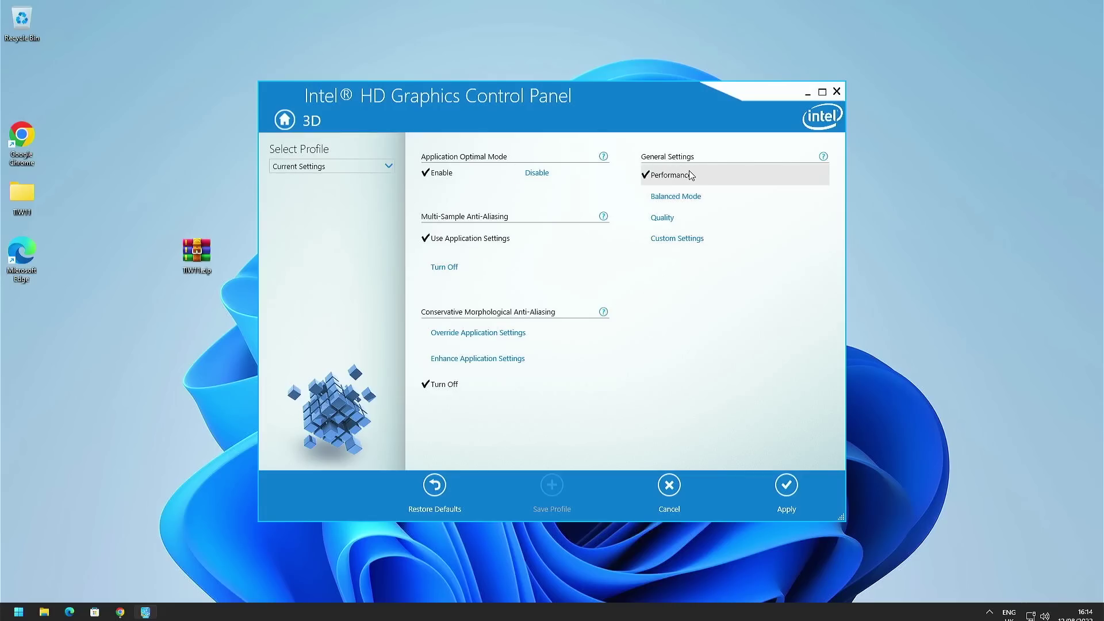
{"action": "left_click", "coordinate": [787, 487]}
{"action": "left_click", "coordinate": [525, 310]}
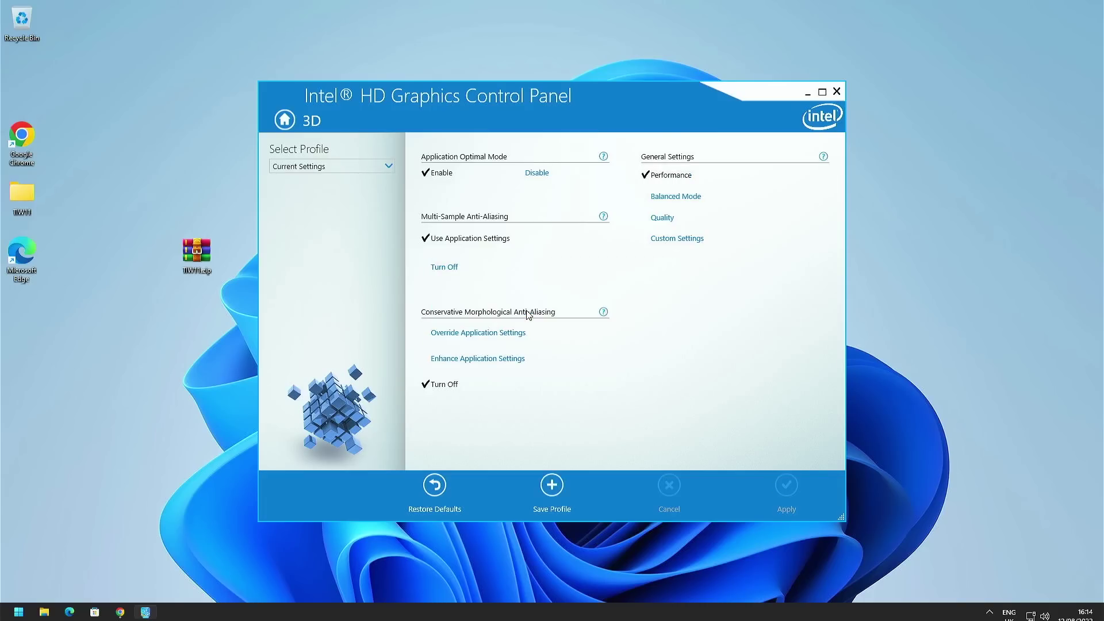
{"action": "key", "text": "BackSpace"}
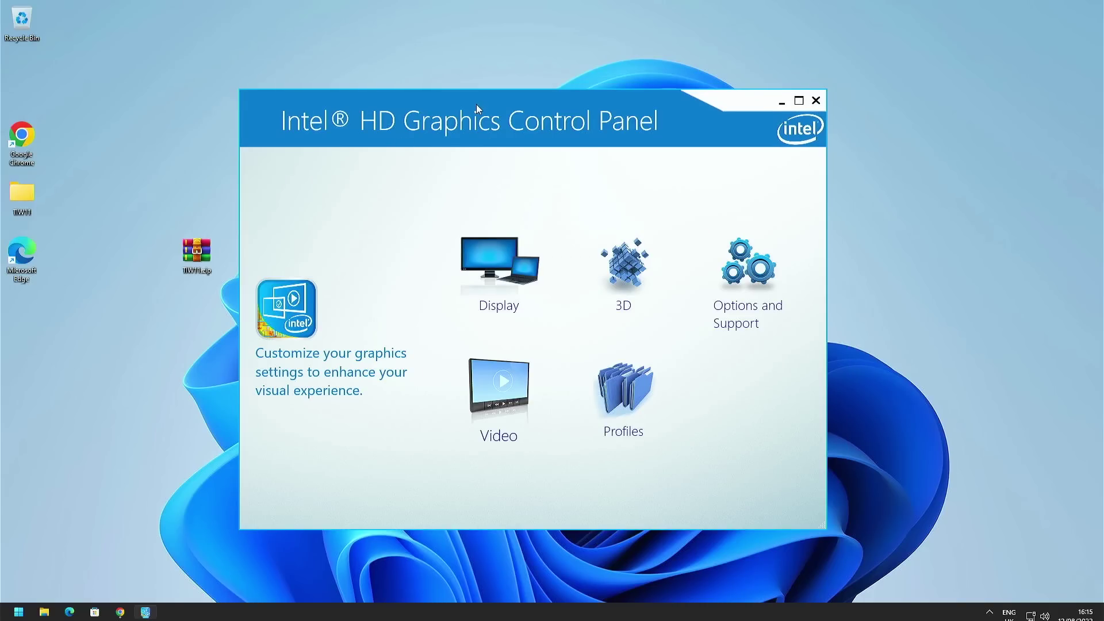
{"action": "left_click_drag", "start_coordinate": [476, 104], "coordinate": [486, 105]}
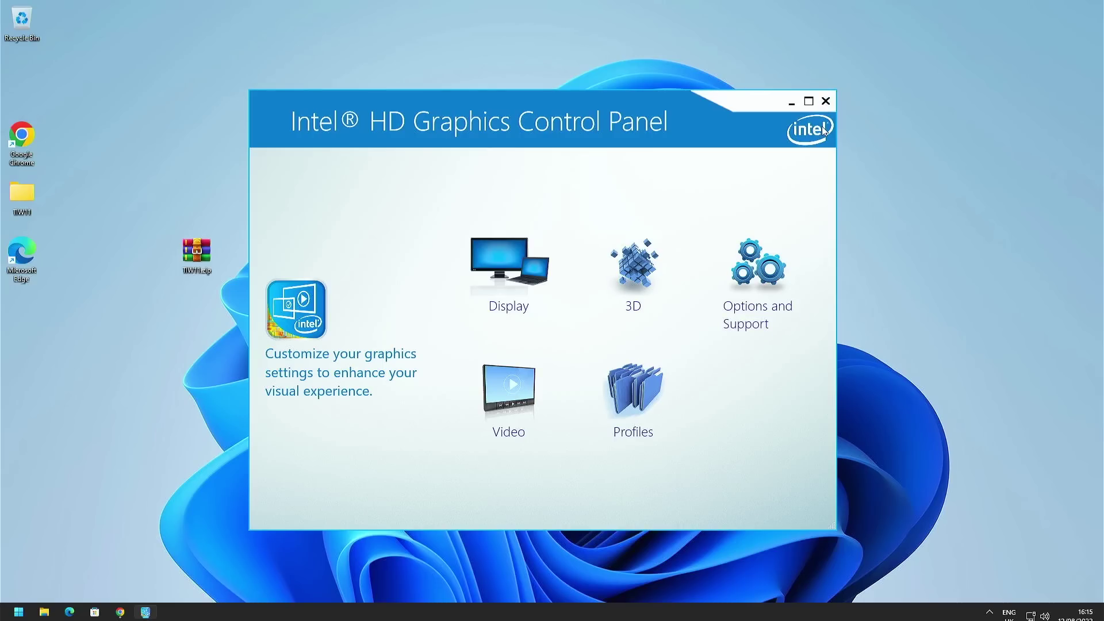
- Close the Intel panel and open Performance Options via This PC > Advanced system settings
{"action": "left_click", "coordinate": [827, 103]}
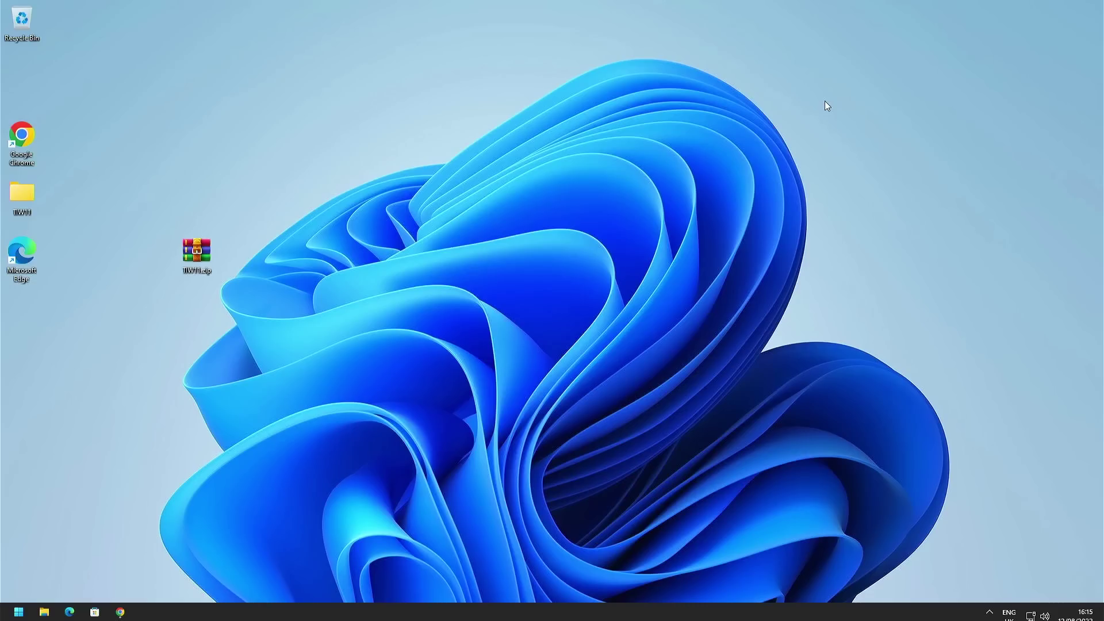
{"action": "left_click", "coordinate": [44, 612]}
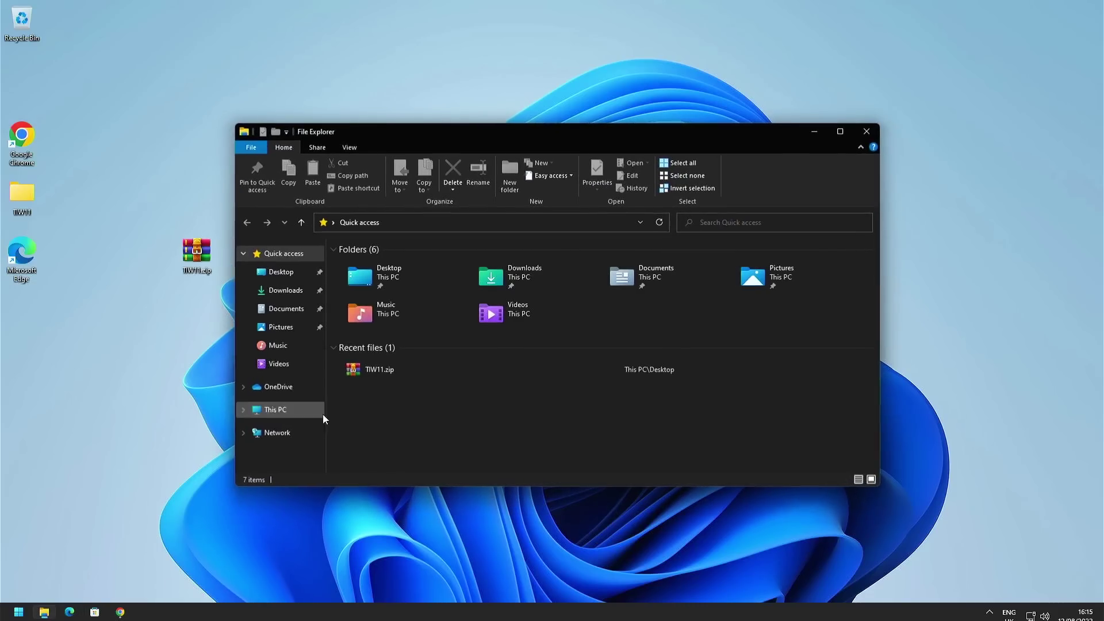
{"action": "right_click", "coordinate": [284, 410]}
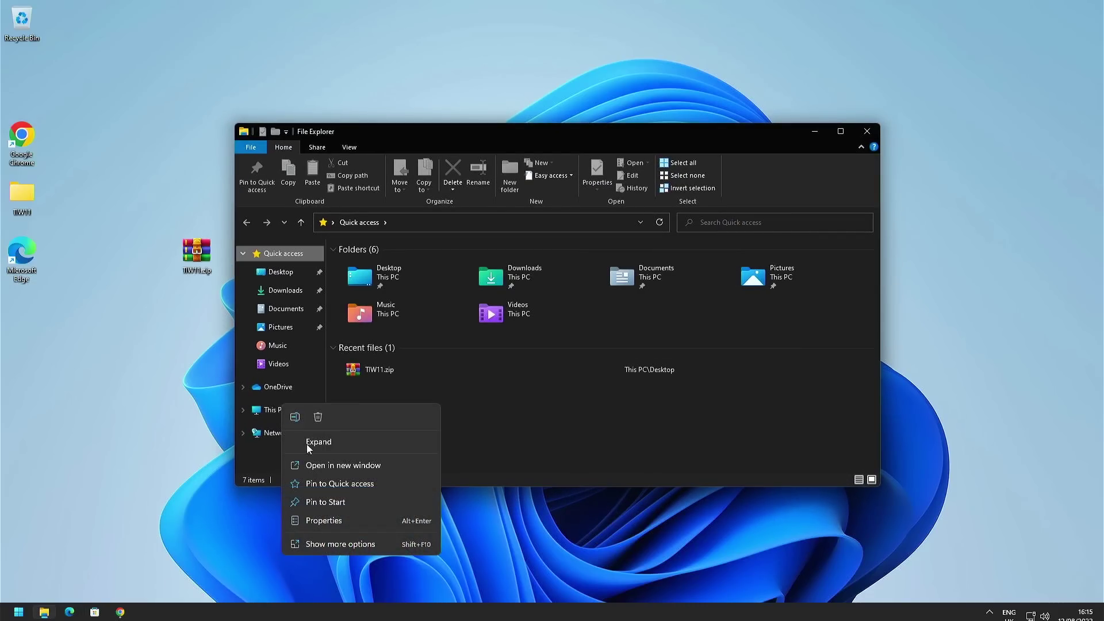
{"action": "left_click", "coordinate": [336, 543]}
{"action": "left_click", "coordinate": [375, 534]}
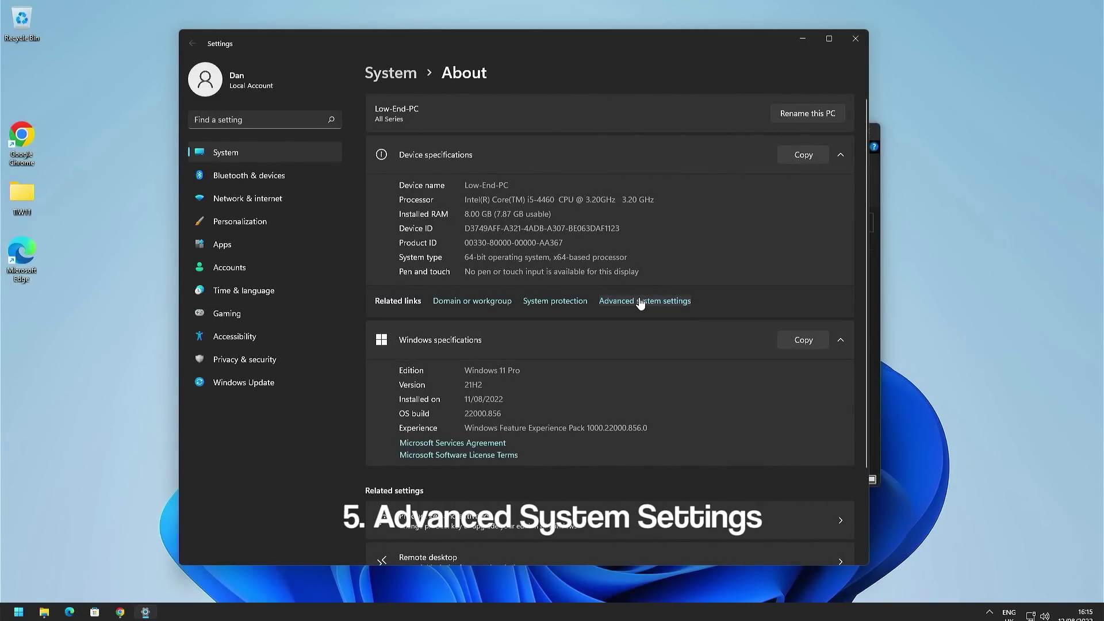
{"action": "left_click", "coordinate": [641, 302]}
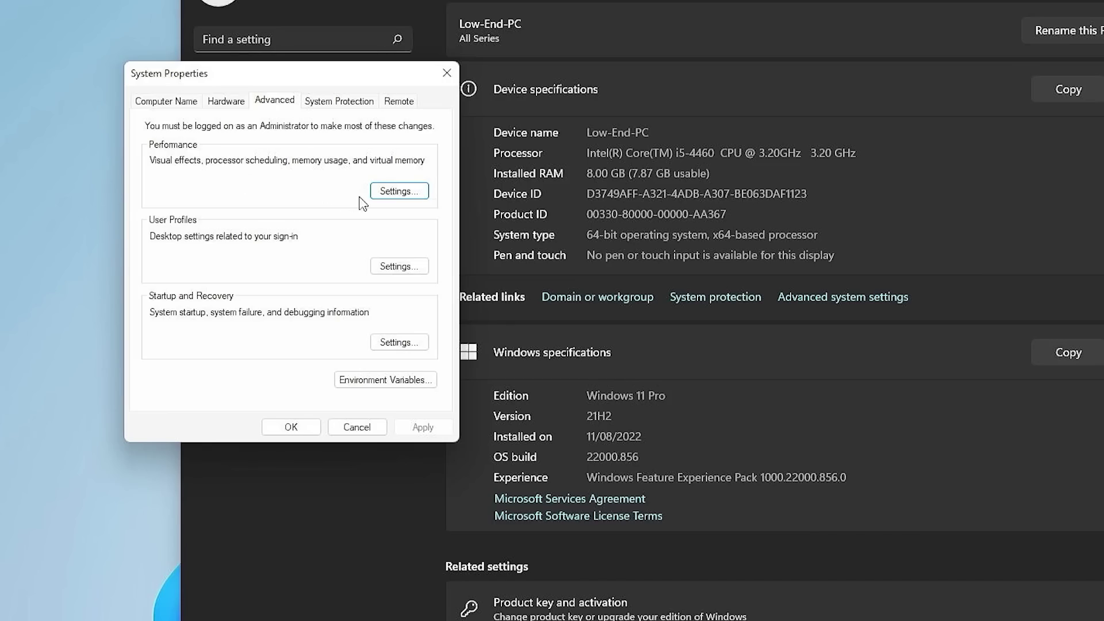
{"action": "left_click", "coordinate": [399, 191]}
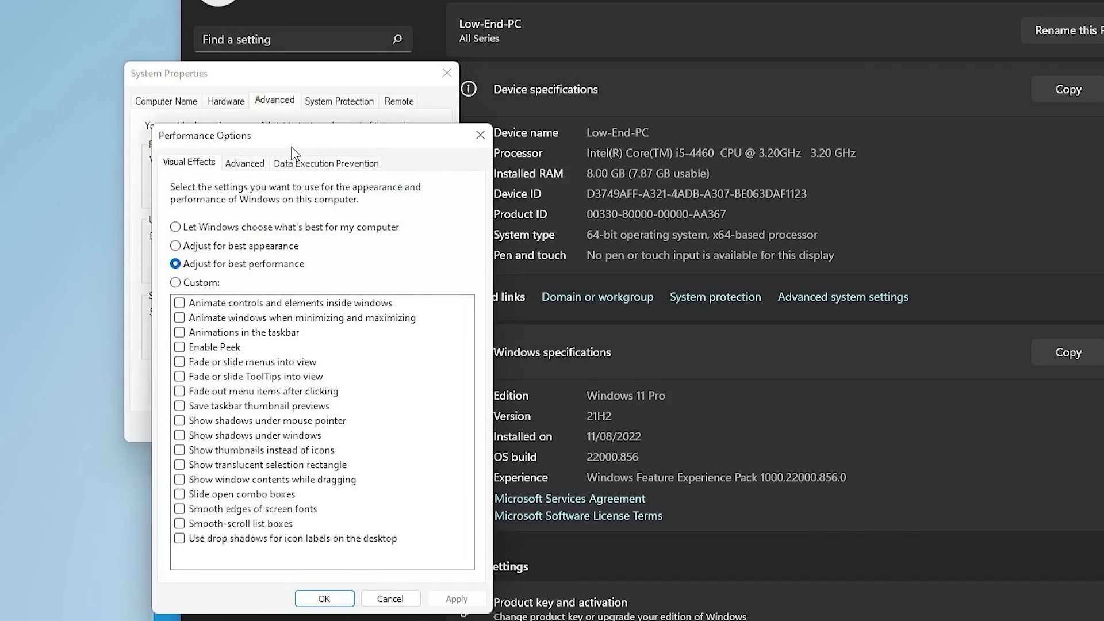
{"action": "left_click_drag", "start_coordinate": [291, 138], "coordinate": [655, 114]}
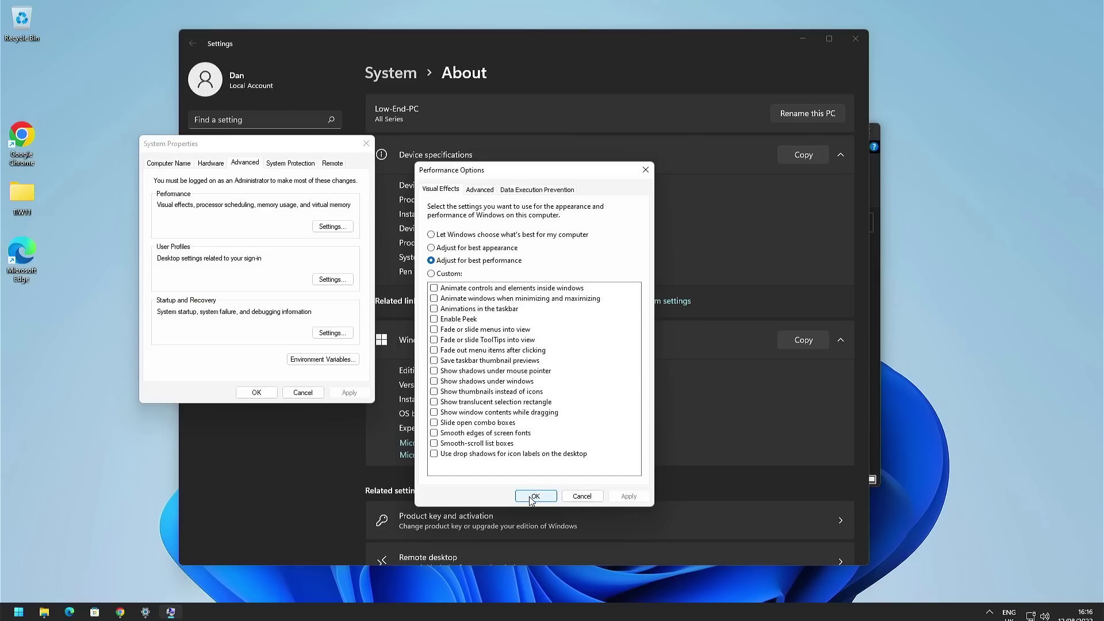
- Choose 'Adjust for best performance' so every visual effect checkbox is cleared
{"action": "left_click", "coordinate": [435, 288]}
{"action": "left_click", "coordinate": [434, 297]}
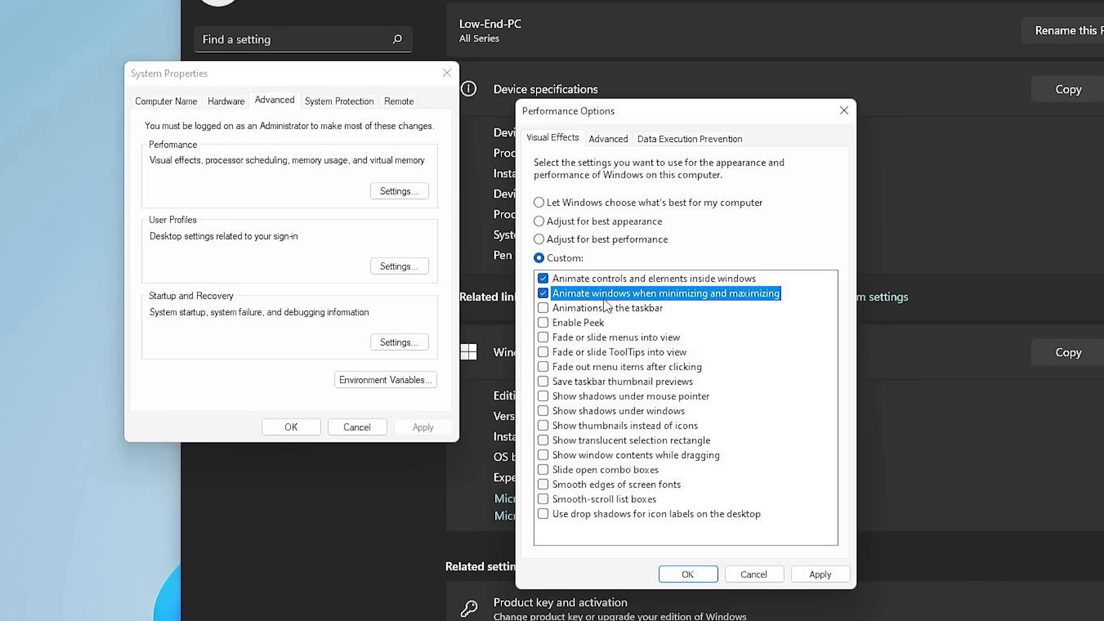
{"action": "left_click", "coordinate": [541, 516]}
{"action": "left_click", "coordinate": [538, 240]}
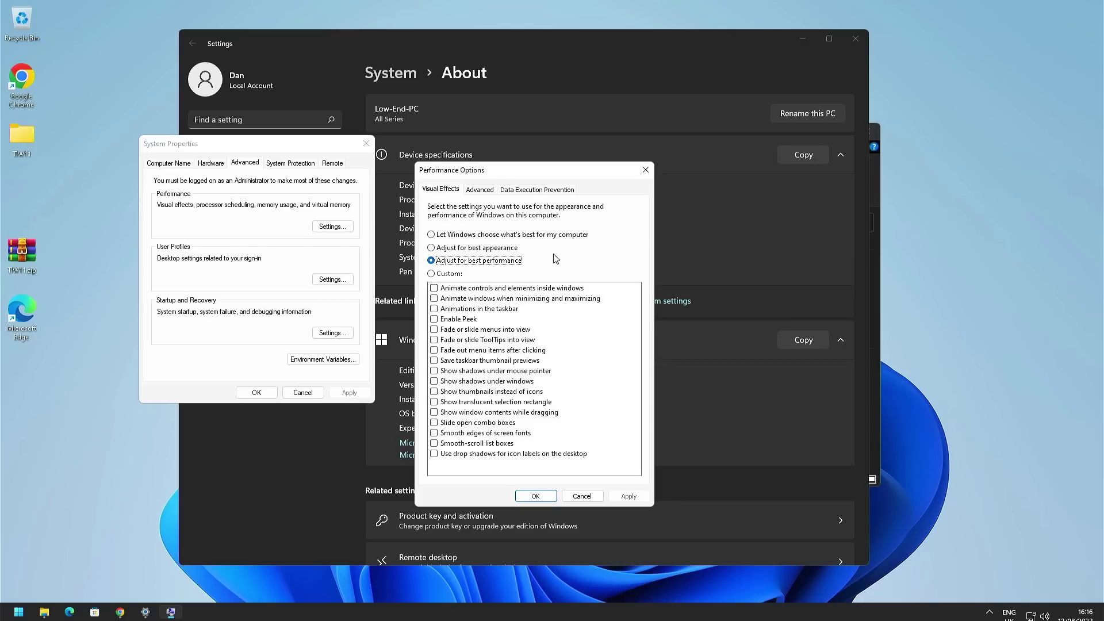
{"action": "left_click_drag", "start_coordinate": [656, 114], "coordinate": [892, 117]}
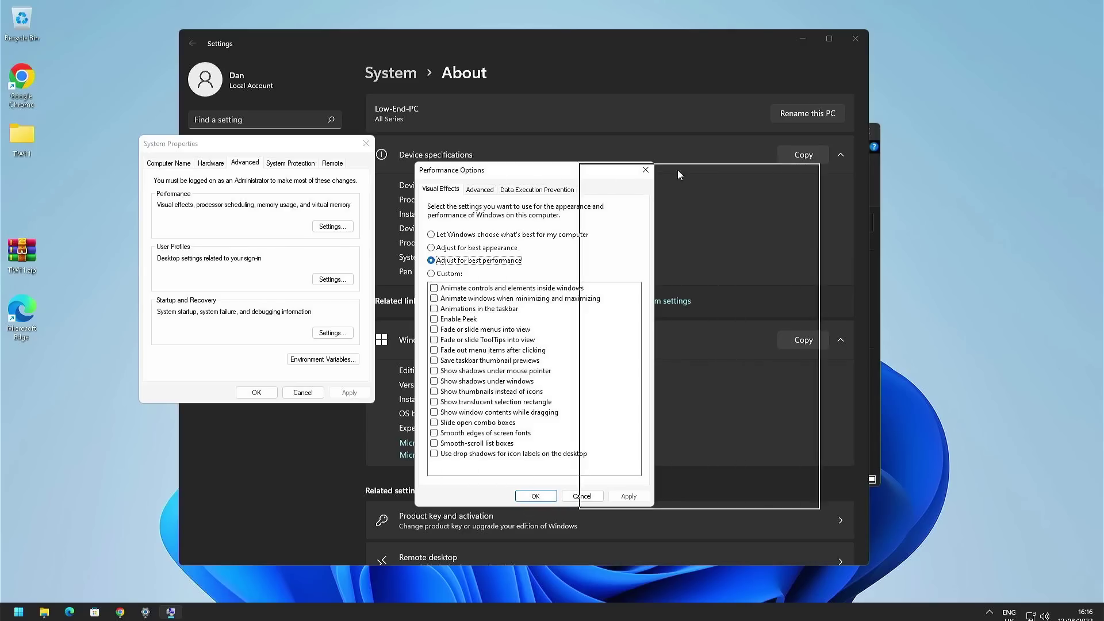
{"action": "left_click_drag", "start_coordinate": [680, 175], "coordinate": [498, 124]}
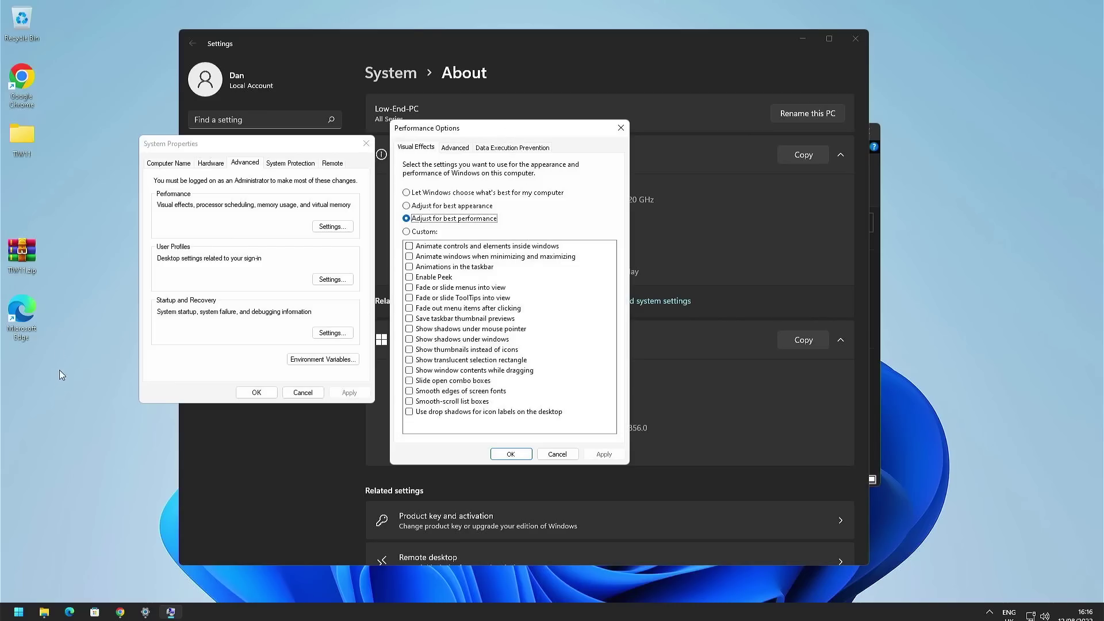
{"action": "left_click", "coordinate": [58, 378]}
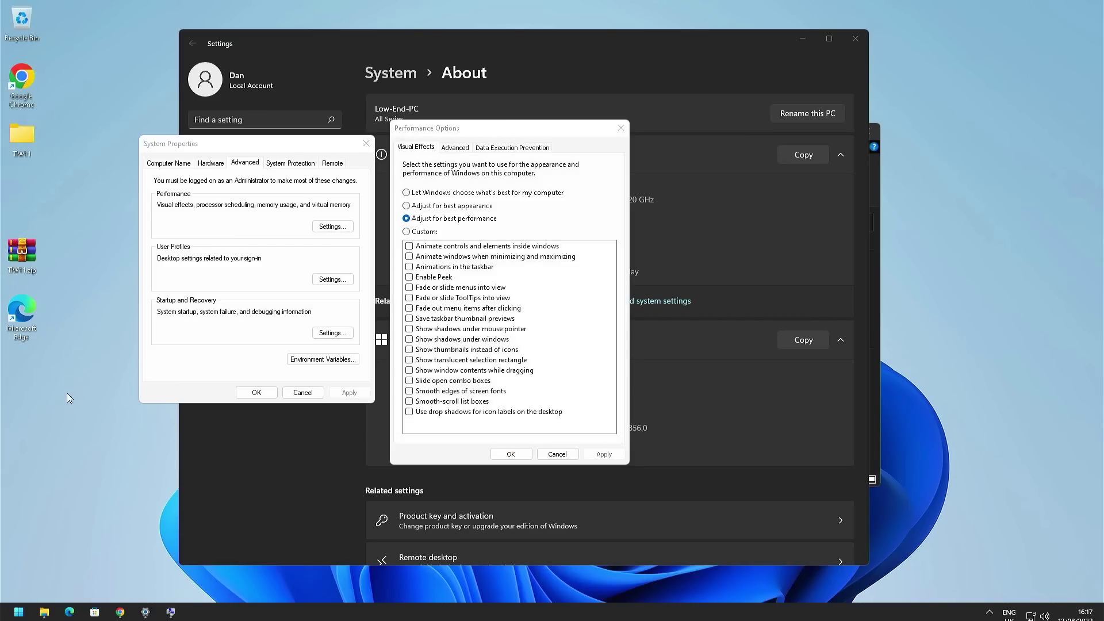
{"action": "left_click_drag", "start_coordinate": [484, 127], "coordinate": [527, 152]}
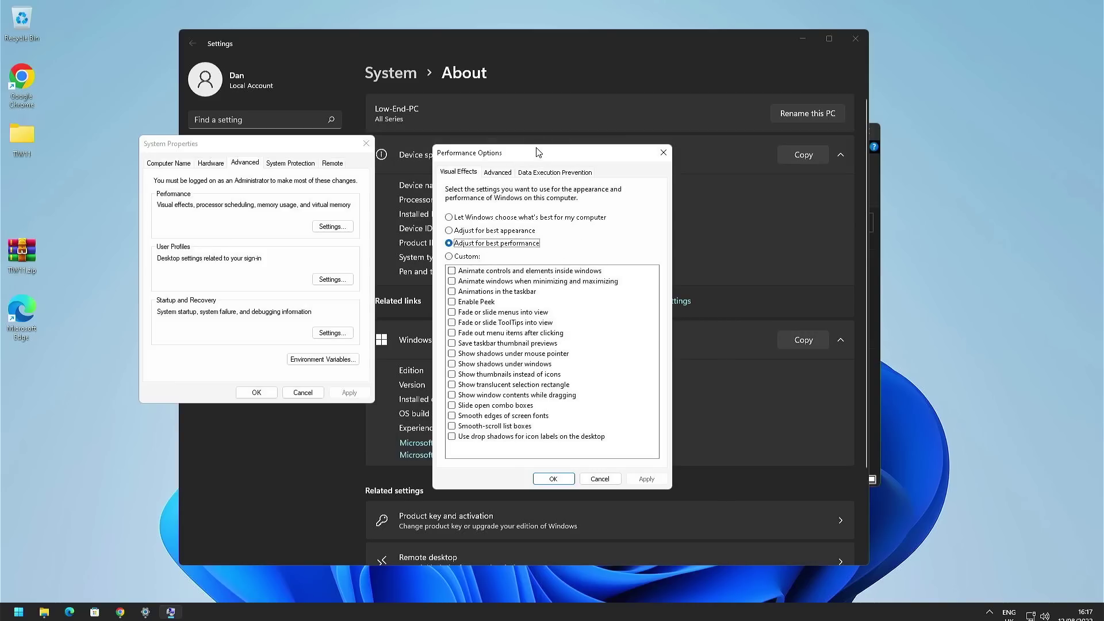
{"action": "mouse_move", "coordinate": [540, 154]}
{"action": "left_mouse_down"}
{"action": "mouse_move", "coordinate": [693, 167]}
{"action": "mouse_move", "coordinate": [554, 142]}
{"action": "left_mouse_up"}
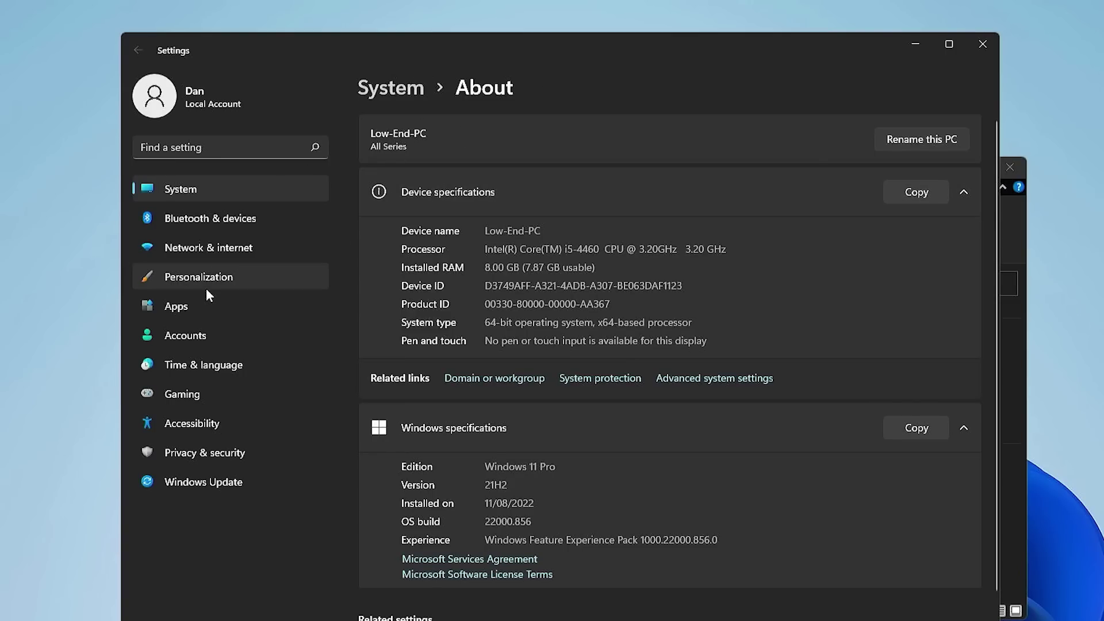
- Toggle Transparency effects on and then off under Colors, then return to the Personalization overview
{"action": "left_click", "coordinate": [186, 277]}
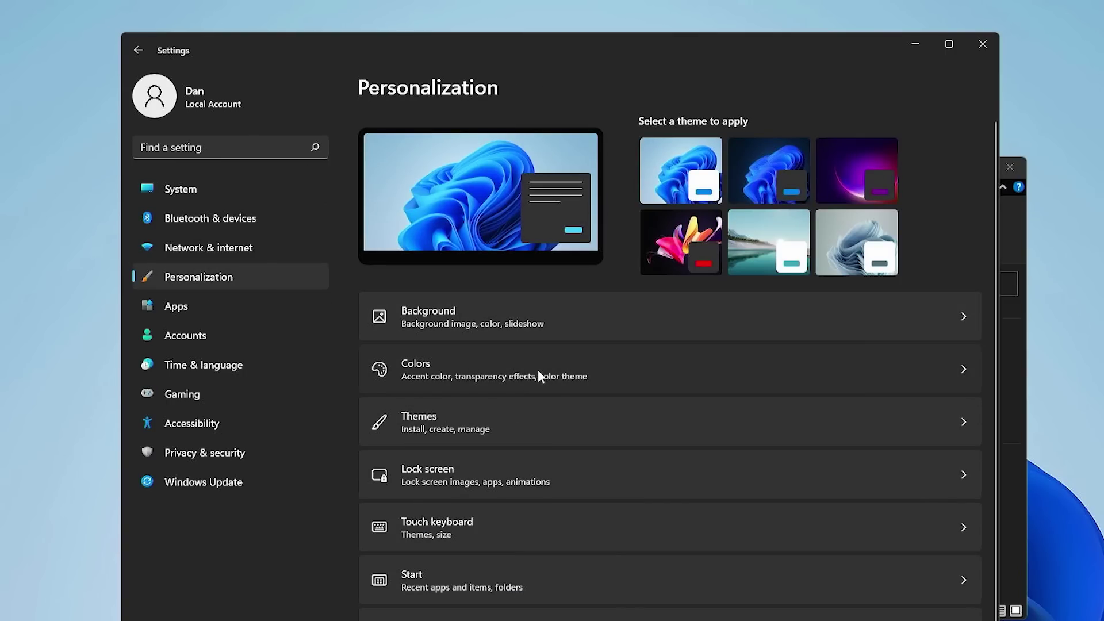
{"action": "left_click", "coordinate": [537, 369]}
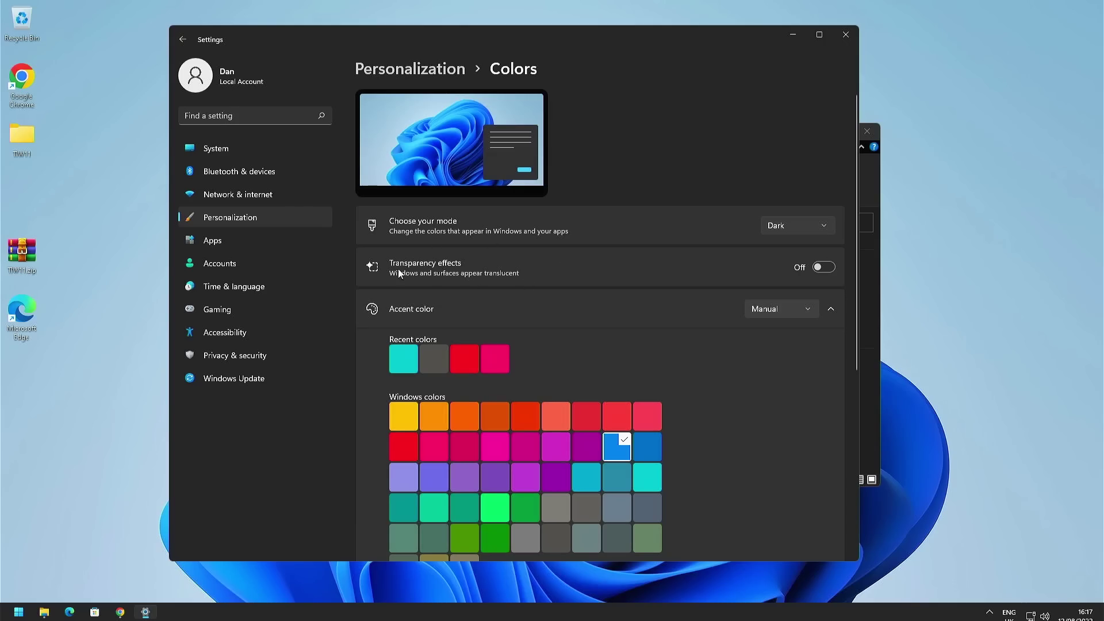
{"action": "left_click", "coordinate": [818, 268]}
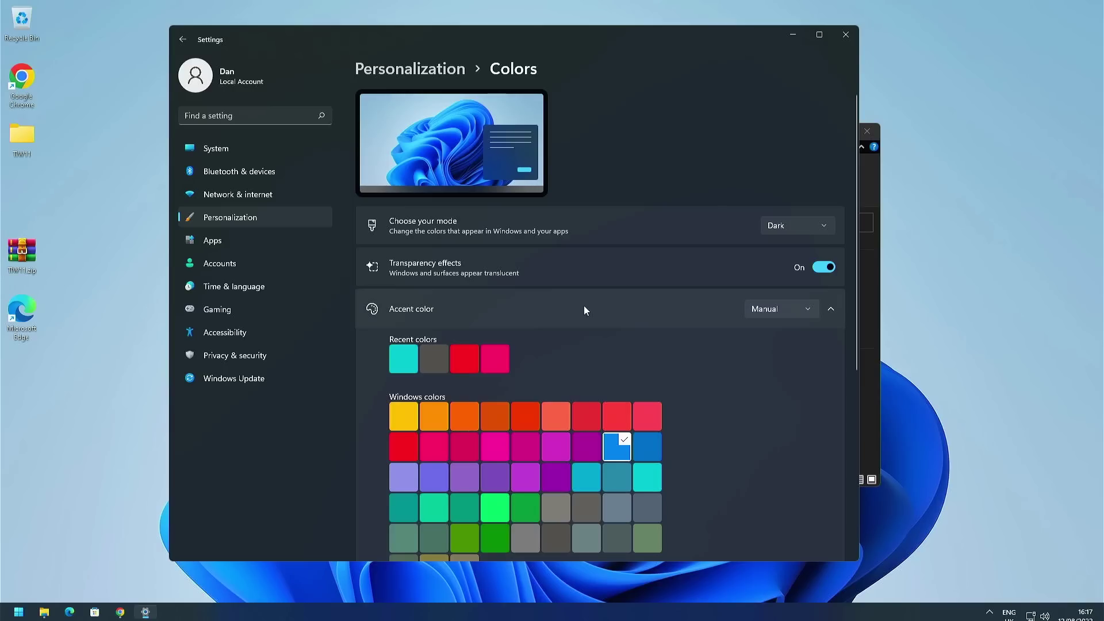
{"action": "left_click", "coordinate": [826, 268]}
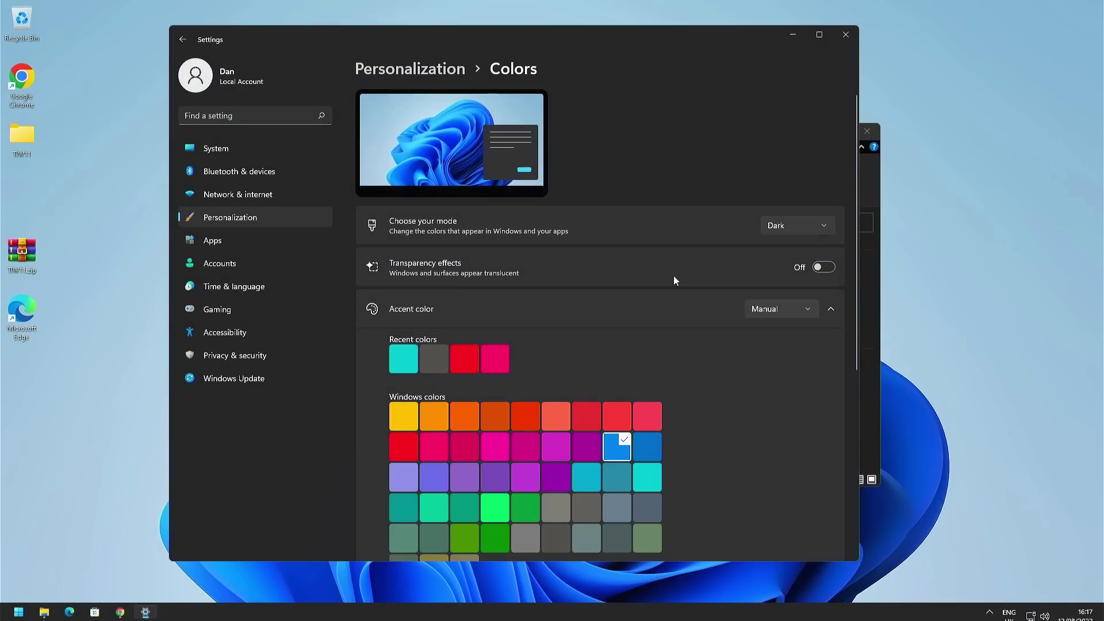
{"action": "mouse_move", "coordinate": [595, 36]}
{"action": "left_mouse_down"}
{"action": "mouse_move", "coordinate": [652, 47]}
{"action": "mouse_move", "coordinate": [592, 49]}
{"action": "left_mouse_up"}
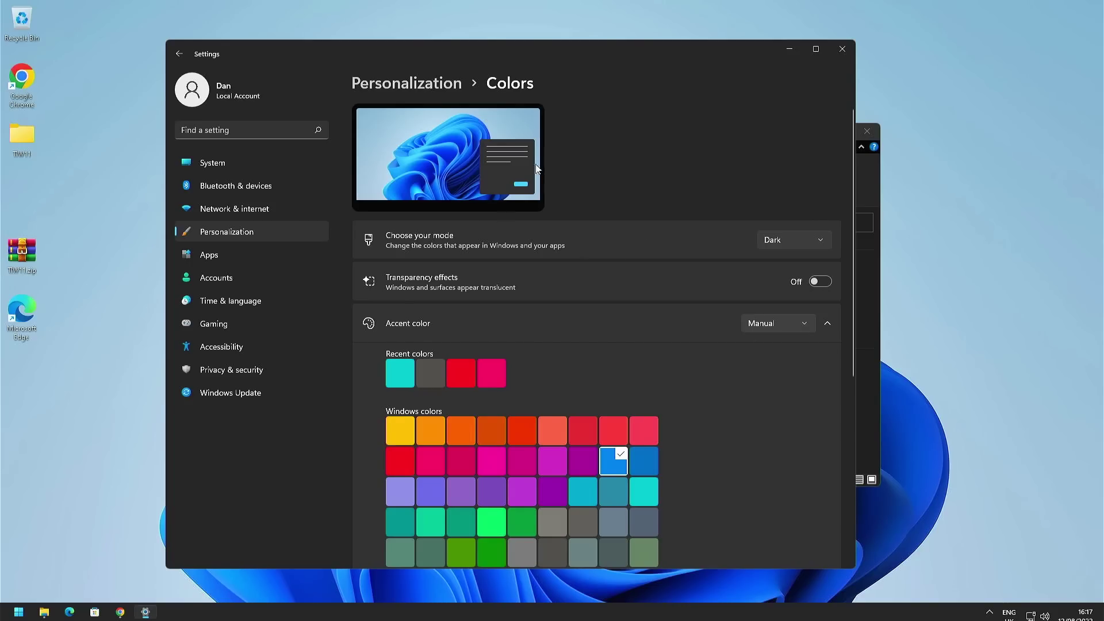
{"action": "left_click", "coordinate": [429, 84]}
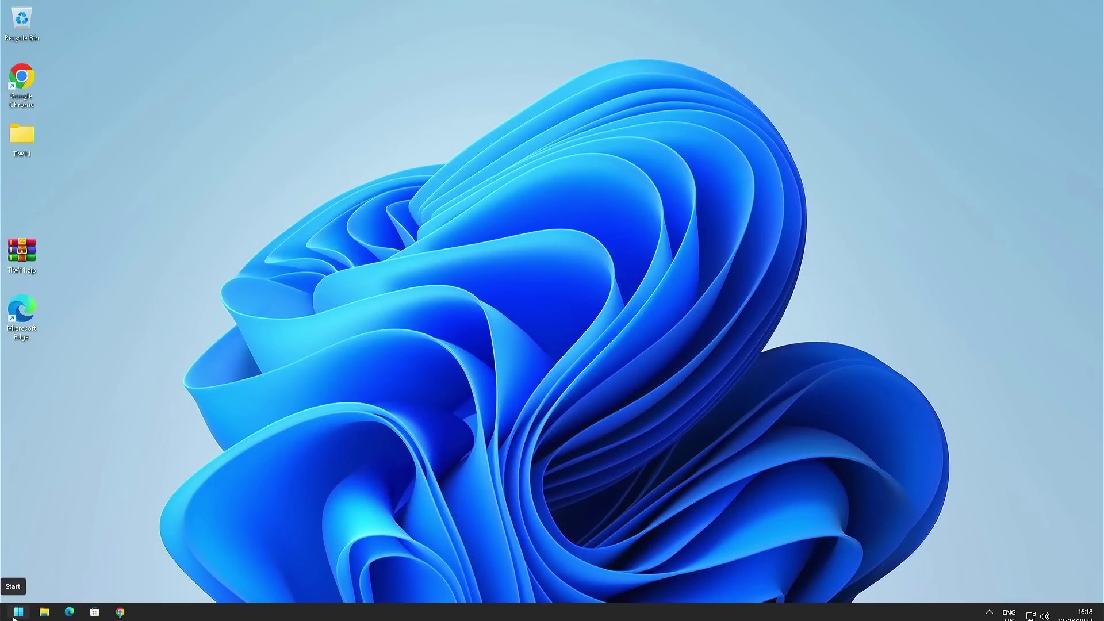
- Set the System Configuration boot timeout to 3 seconds, apply it, and exit without restarting
{"action": "left_click", "coordinate": [18, 612]}
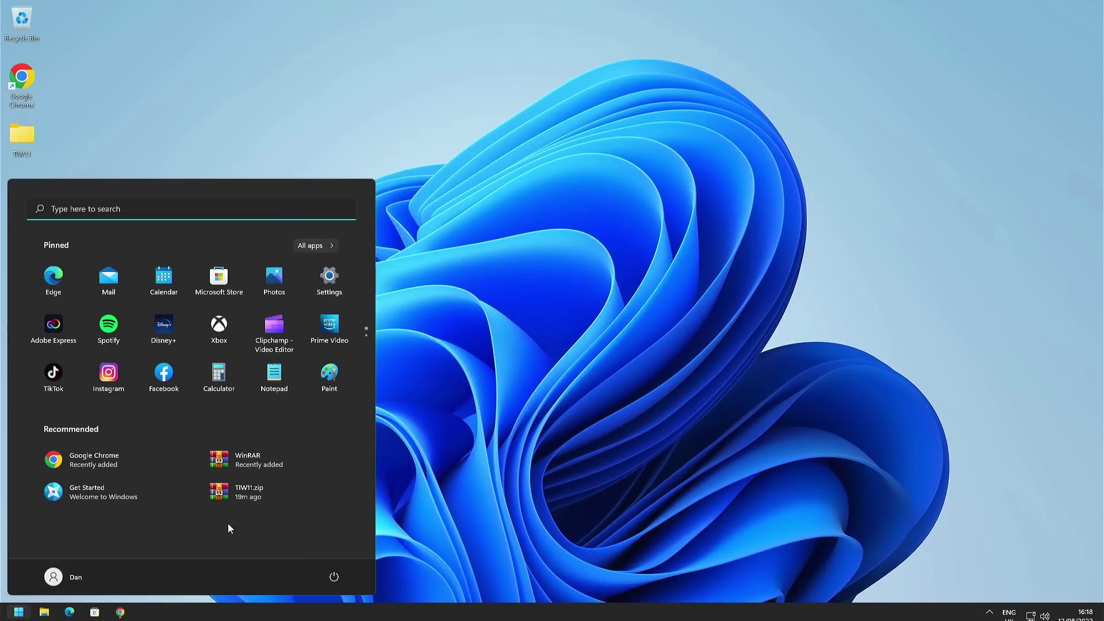
{"action": "type", "text": "system c"}
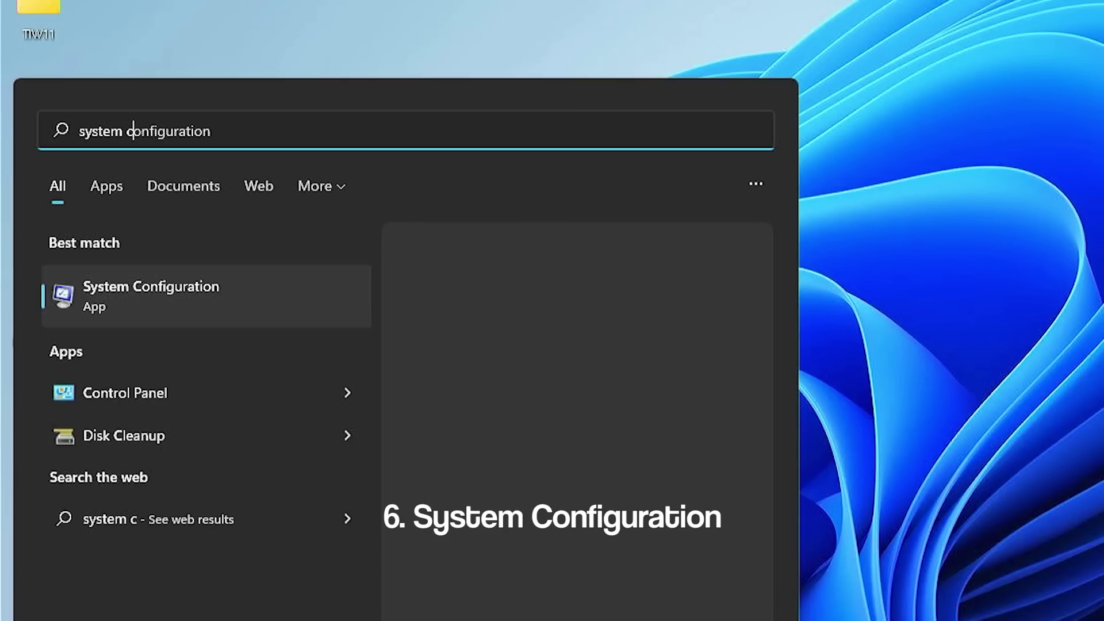
{"action": "type", "text": "onfiguration"}
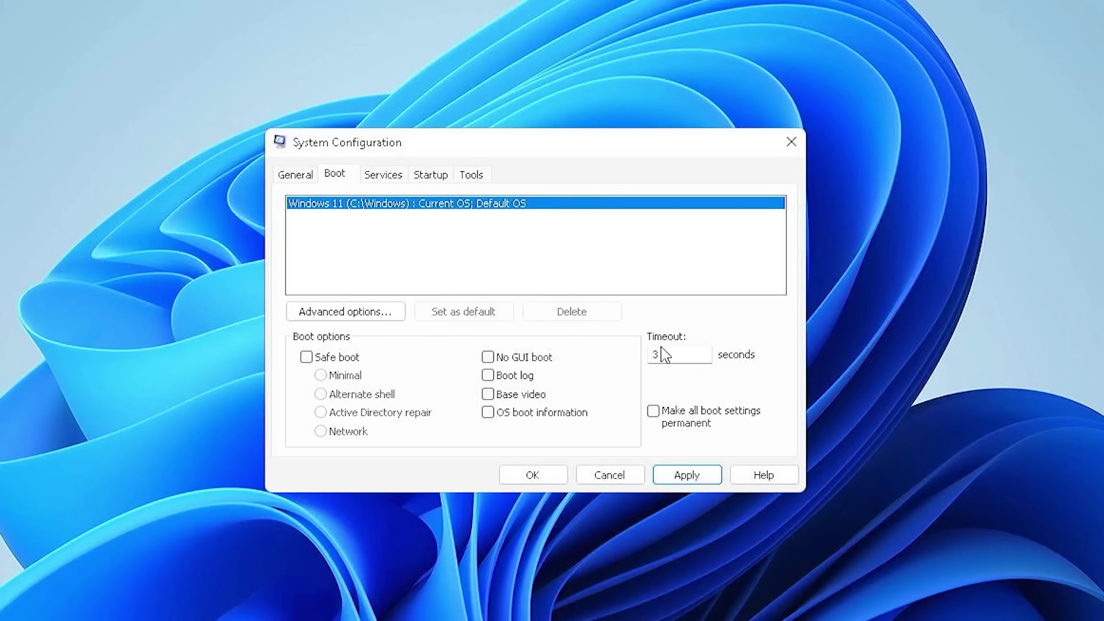
{"action": "left_click", "coordinate": [662, 354]}
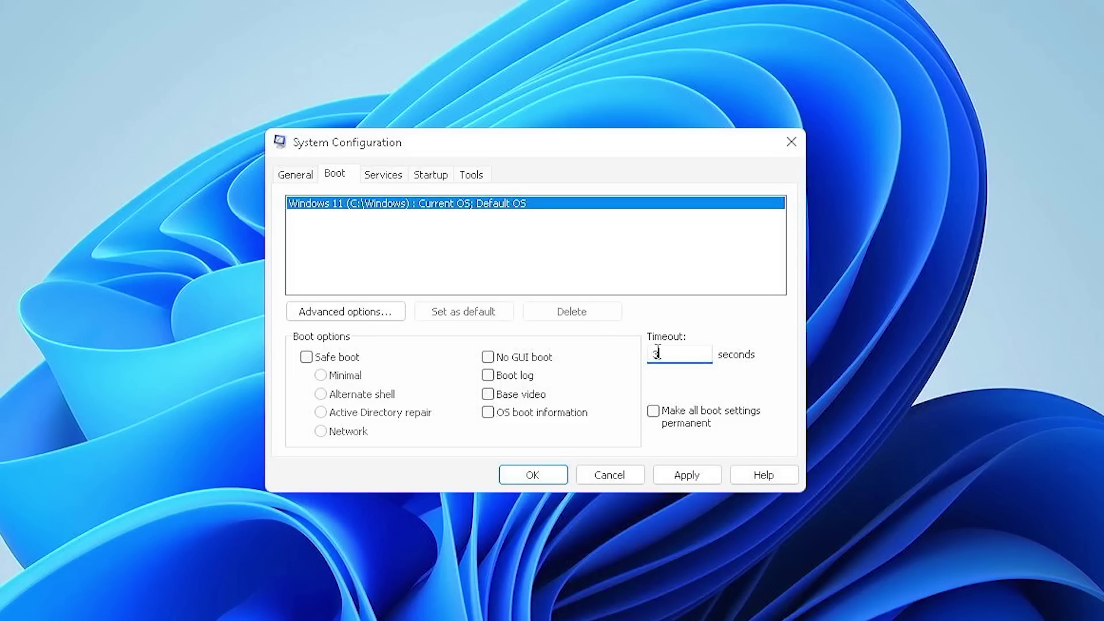
{"action": "double_click", "coordinate": [658, 353]}
{"action": "left_click", "coordinate": [687, 477]}
{"action": "left_click", "coordinate": [545, 474]}
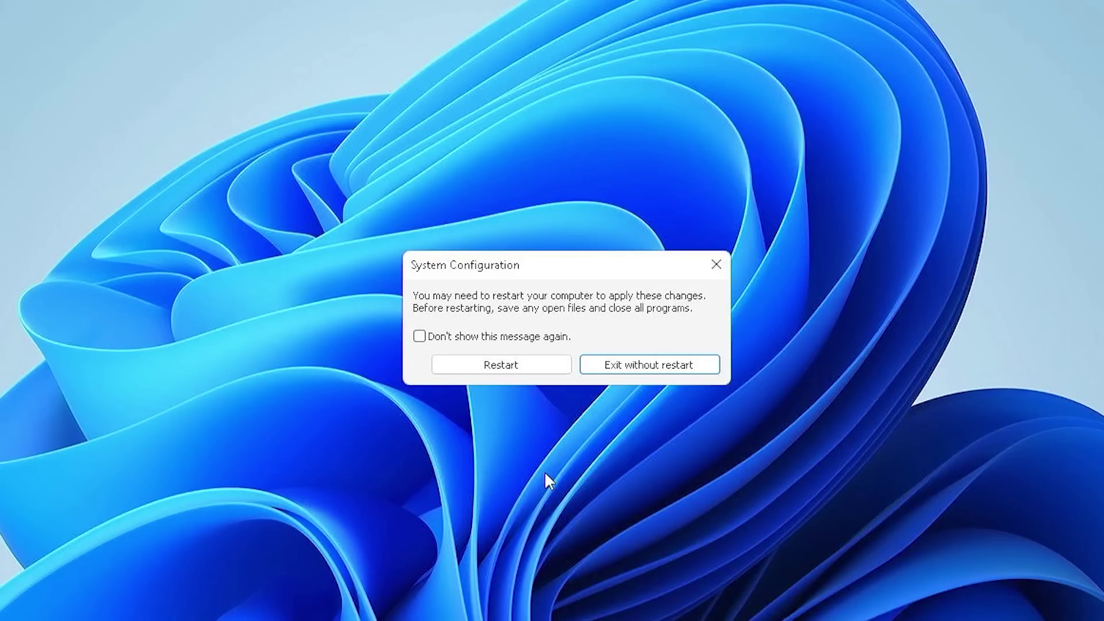
{"action": "left_click", "coordinate": [627, 365]}
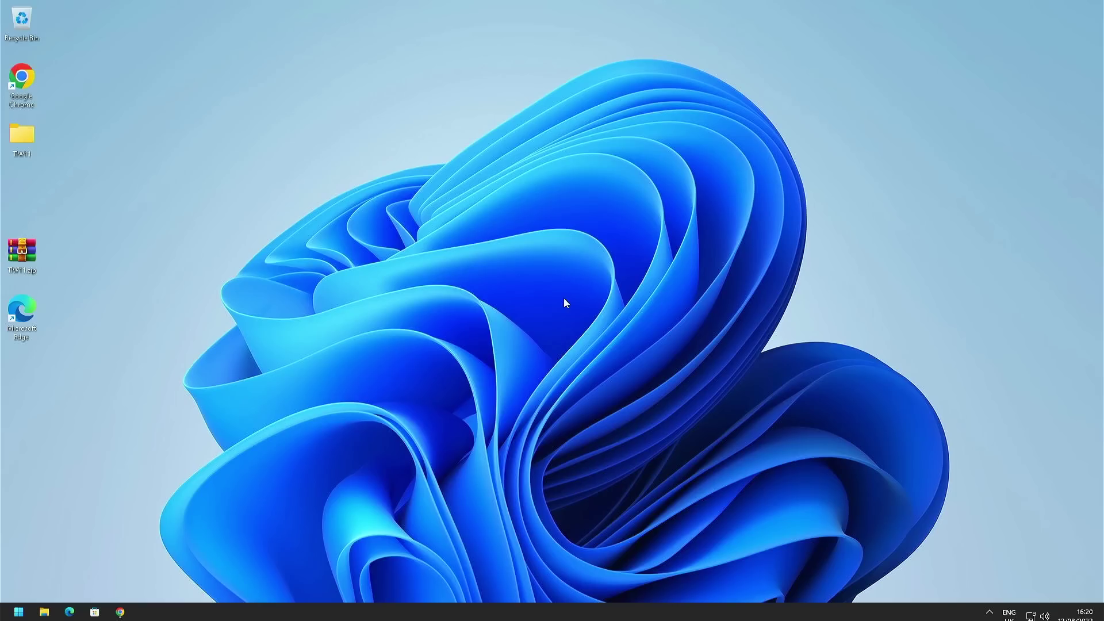
- Switch Storage Sense on in System > Storage settings and return to the Storage page
{"action": "key", "text": "super"}
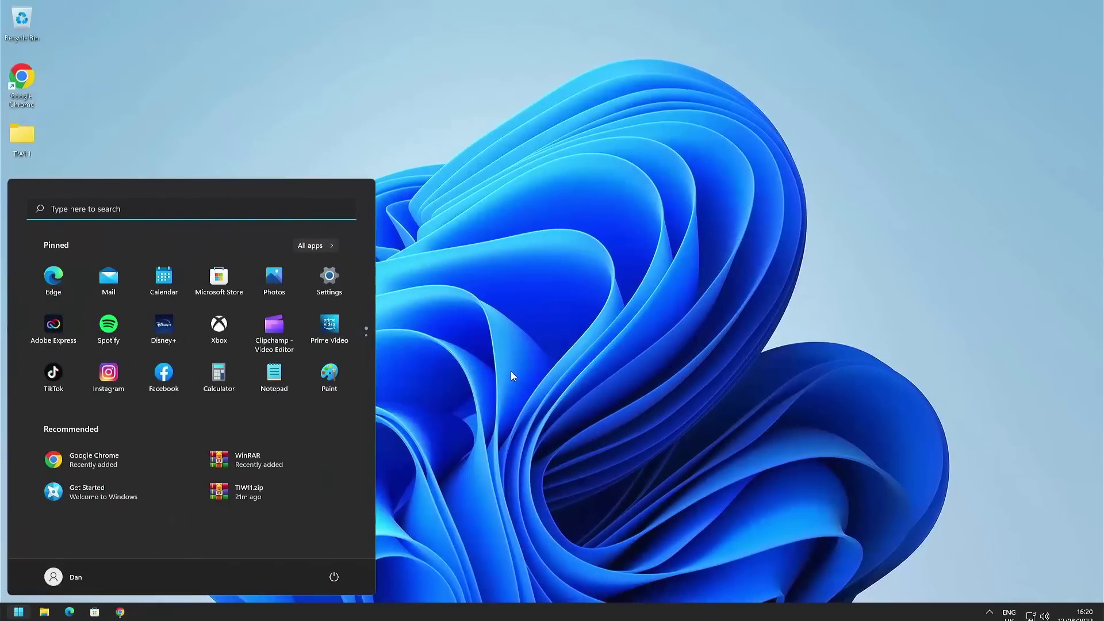
{"action": "left_click", "coordinate": [329, 276]}
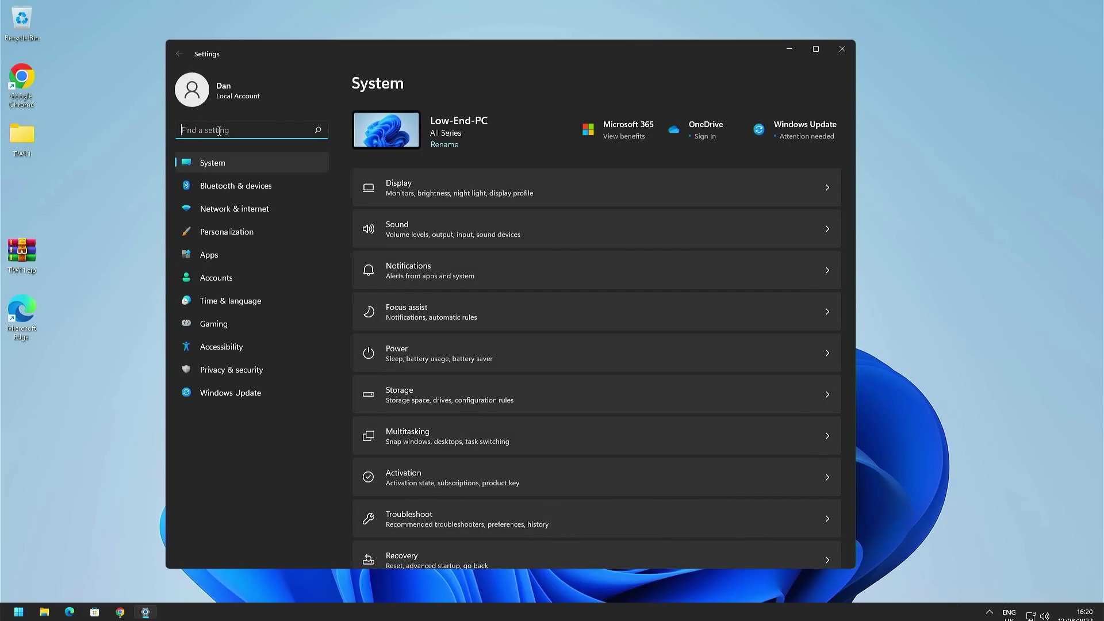
{"action": "type", "text": "st"}
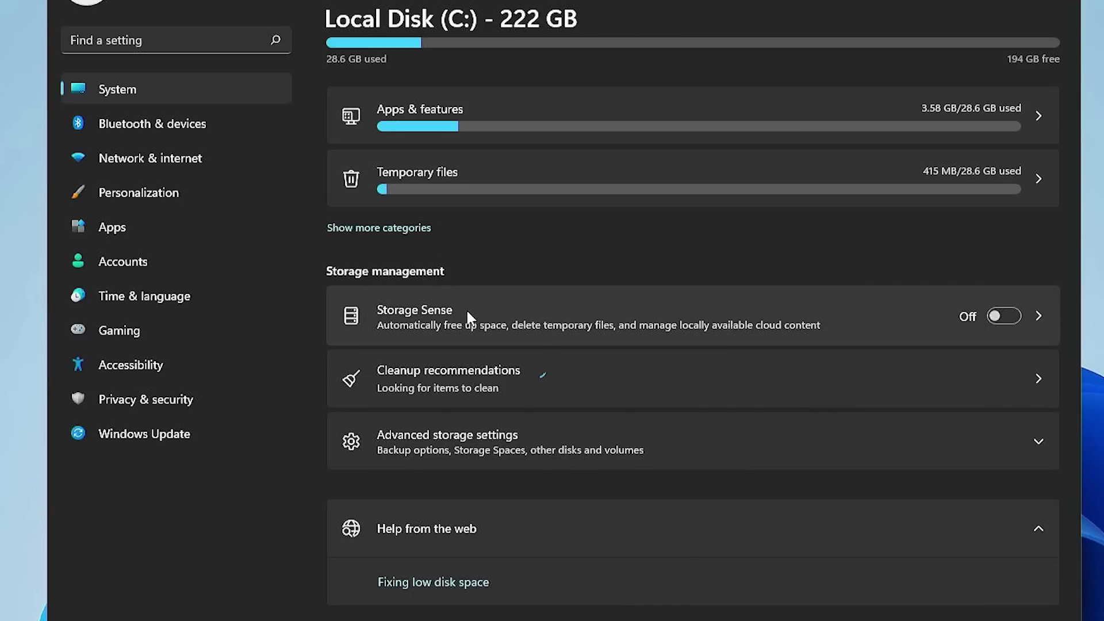
{"action": "left_click", "coordinate": [1001, 316]}
{"action": "left_click", "coordinate": [744, 310]}
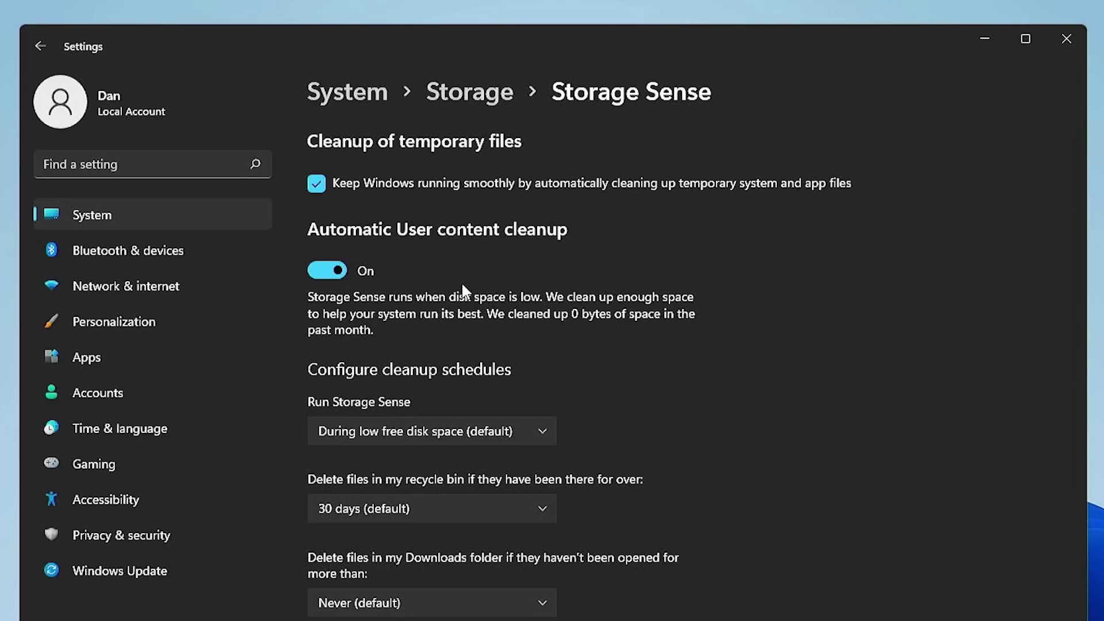
{"action": "left_click", "coordinate": [474, 92]}
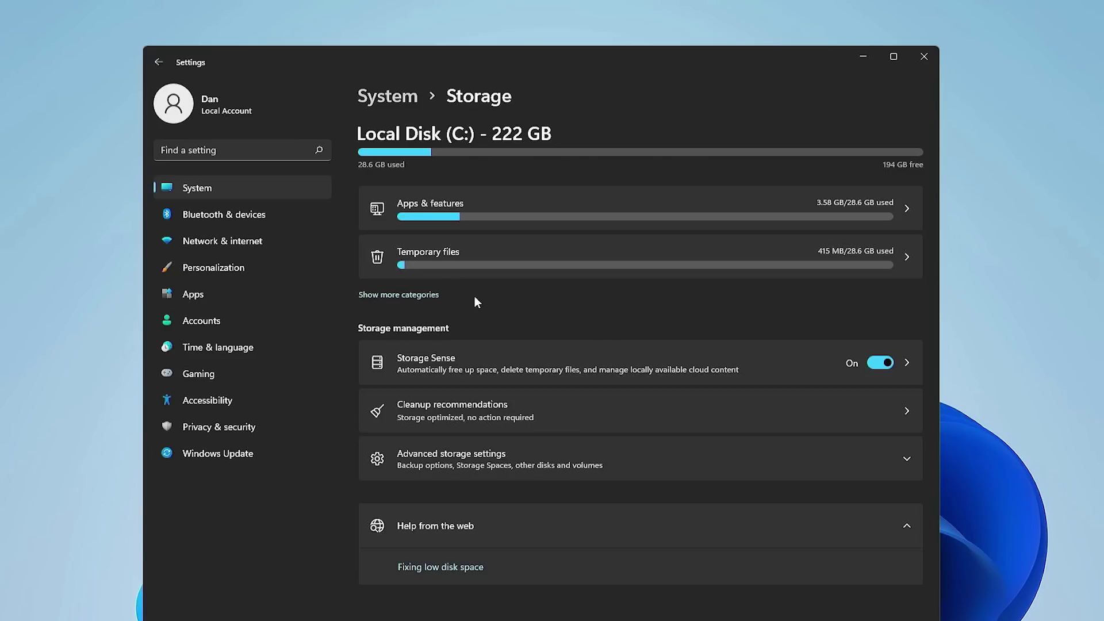
- Remove the 802 MB of checked temporary files, leaving Downloads unchecked, then return to Storage
{"action": "left_click", "coordinate": [474, 249]}
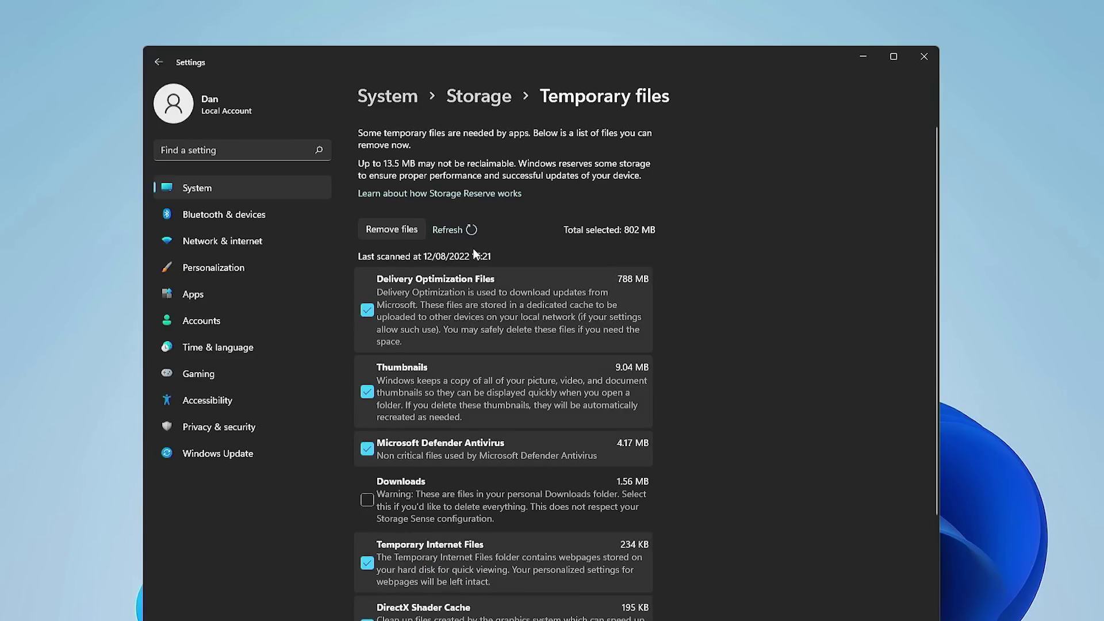
{"action": "scroll", "coordinate": [537, 365], "scroll_direction": "down", "scroll_amount": 3}
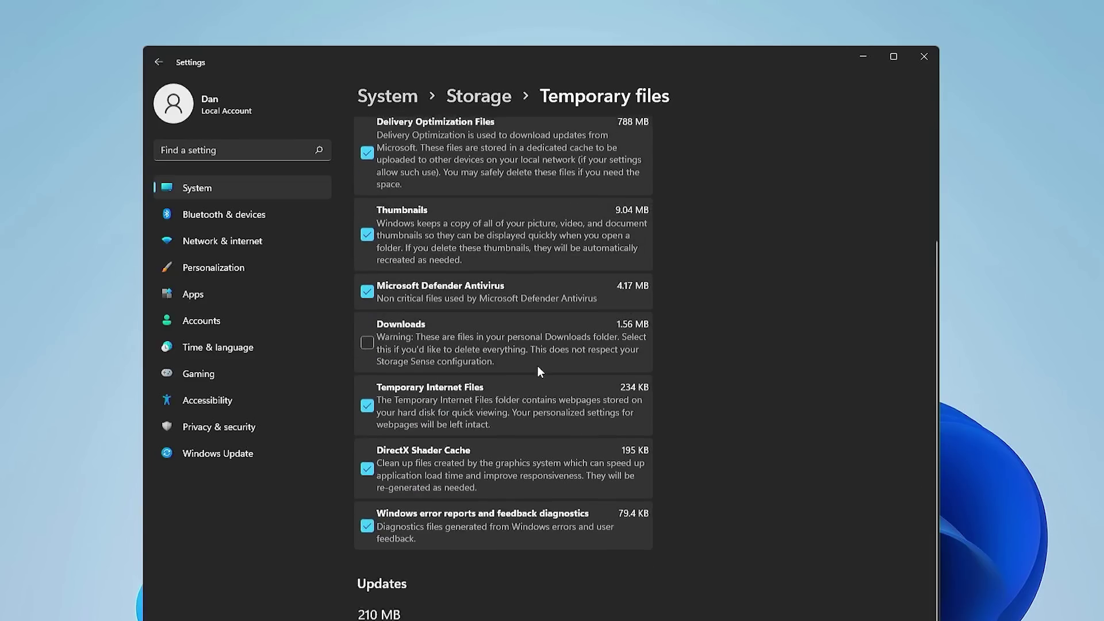
{"action": "scroll", "coordinate": [670, 402], "scroll_direction": "up", "scroll_amount": 3}
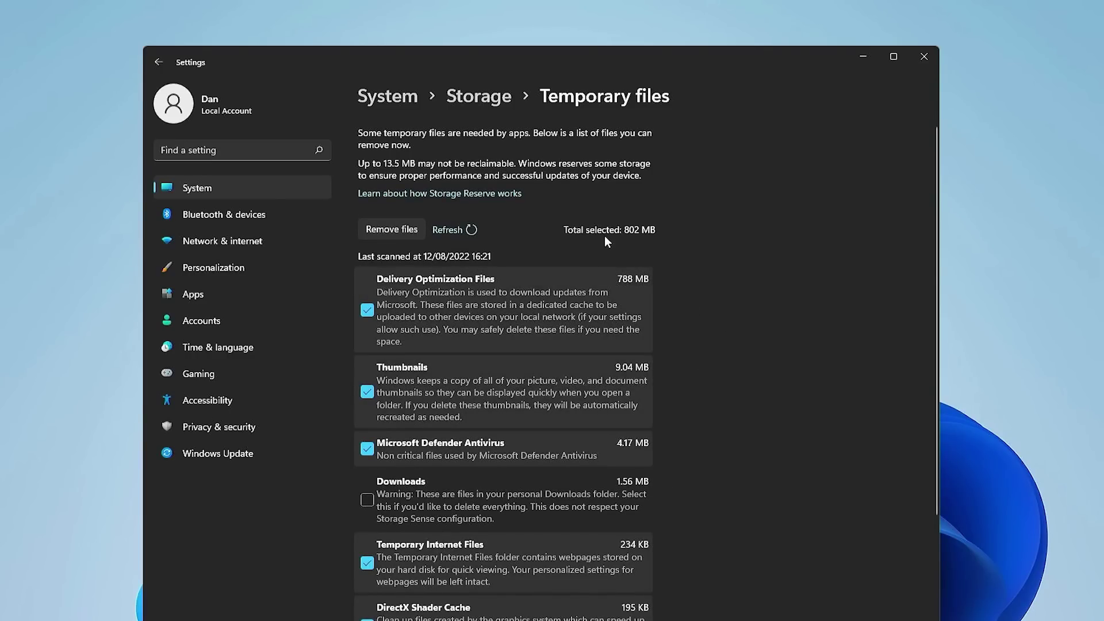
{"action": "left_click", "coordinate": [388, 231]}
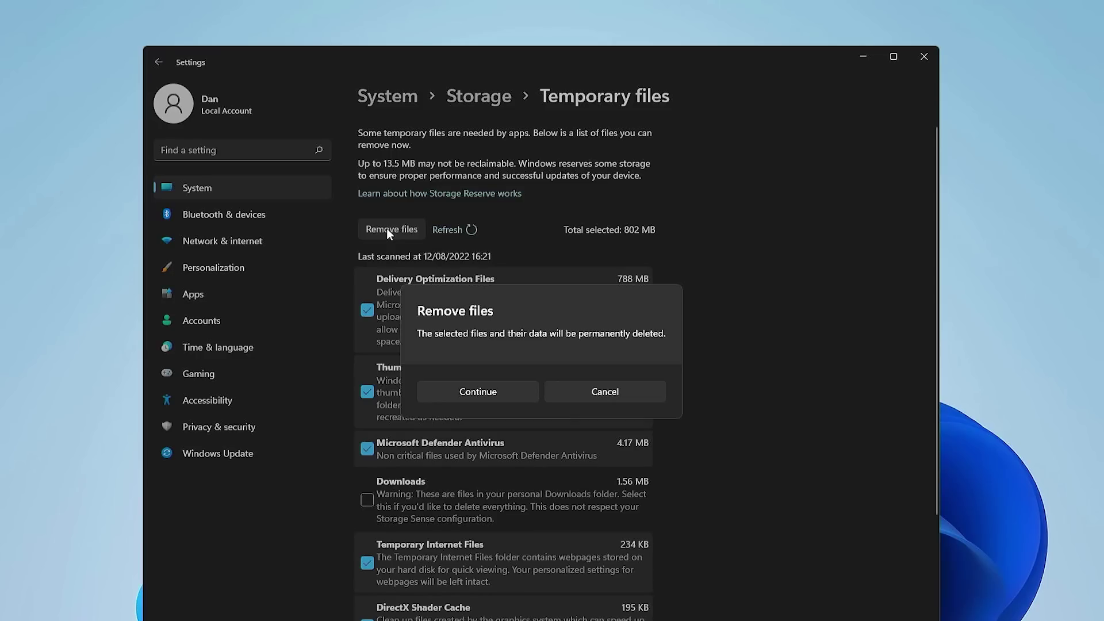
{"action": "left_click", "coordinate": [509, 400]}
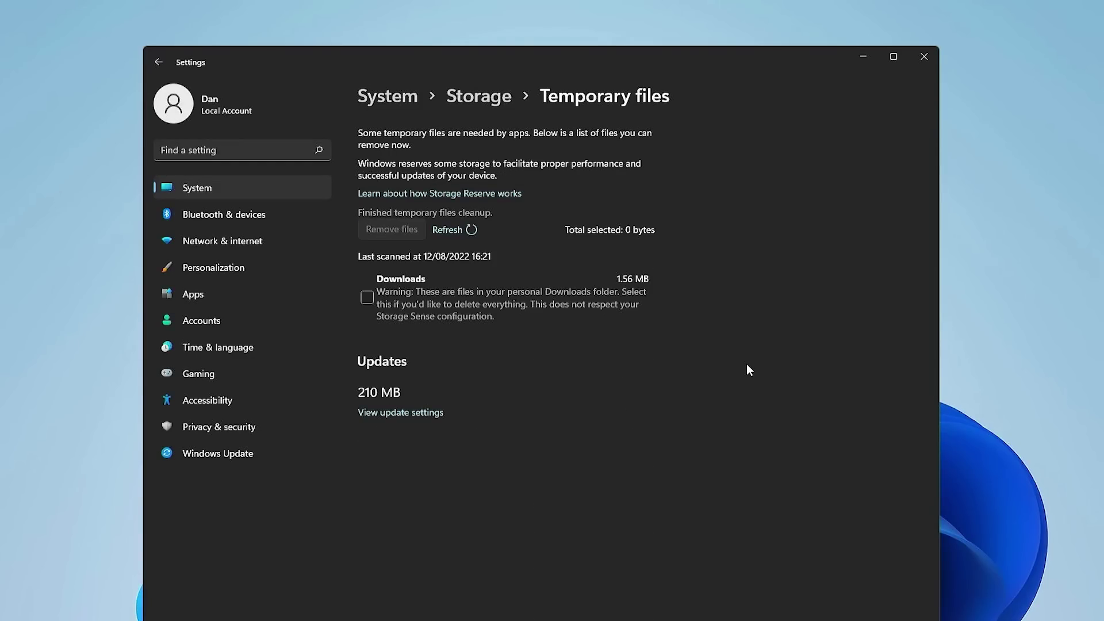
{"action": "left_click", "coordinate": [478, 96]}
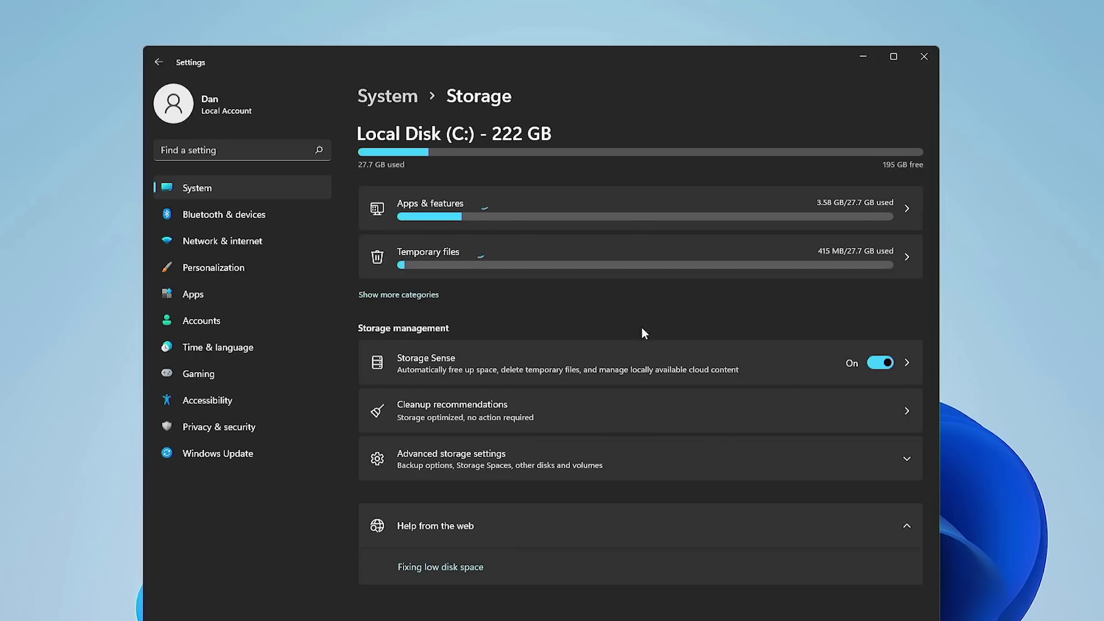